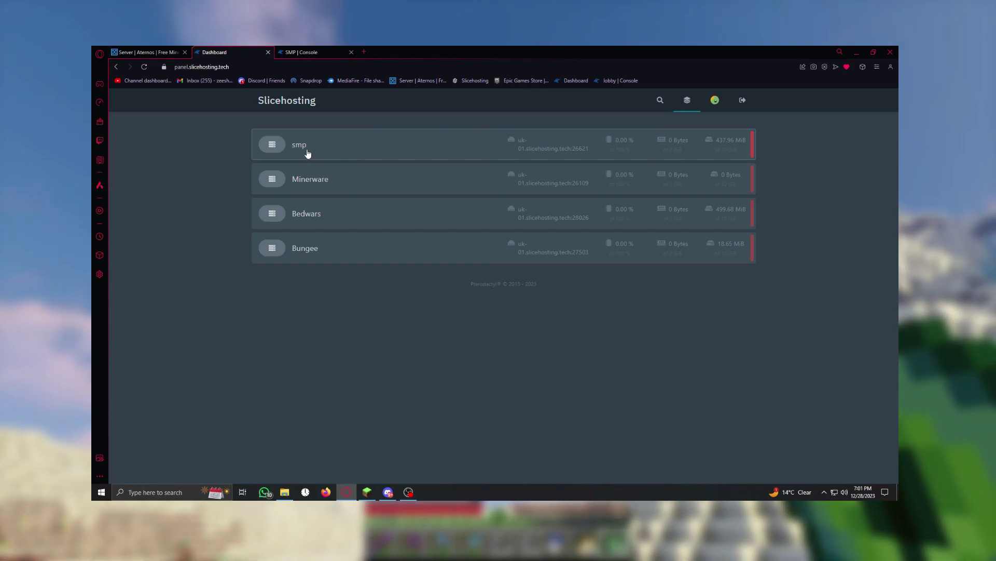
Glance at the Aternos page, then return to the Leourel SMP server console tab.
left_click(323, 51)
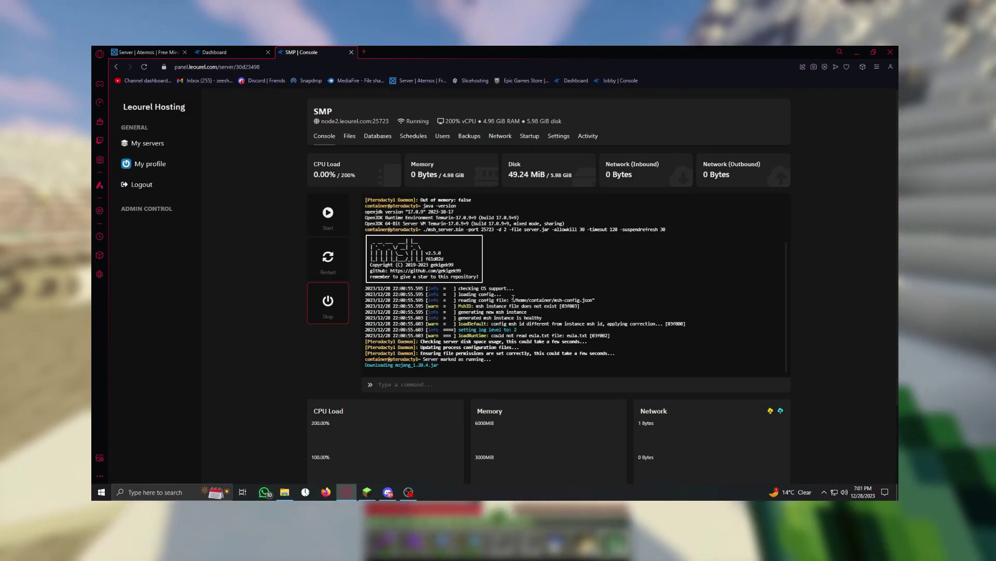
left_click(147, 52)
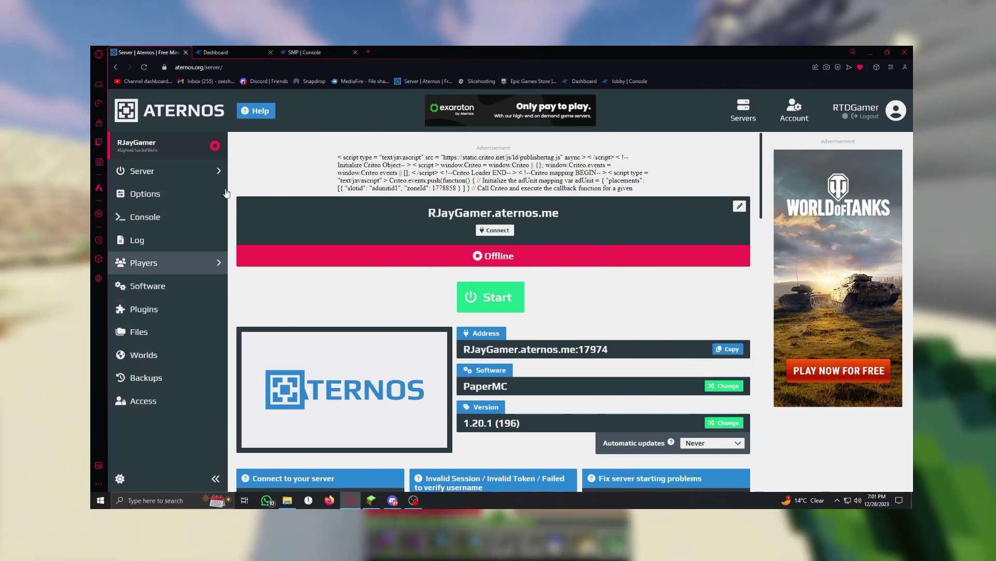
key("ctrl+Tab")
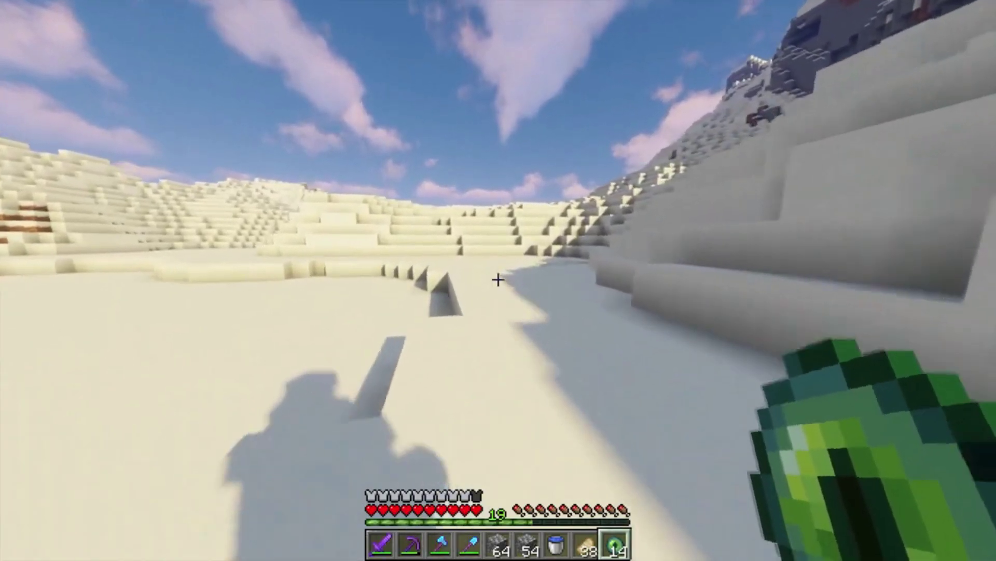
Walk across the desert sand and over the sandstone steps.
key("w")
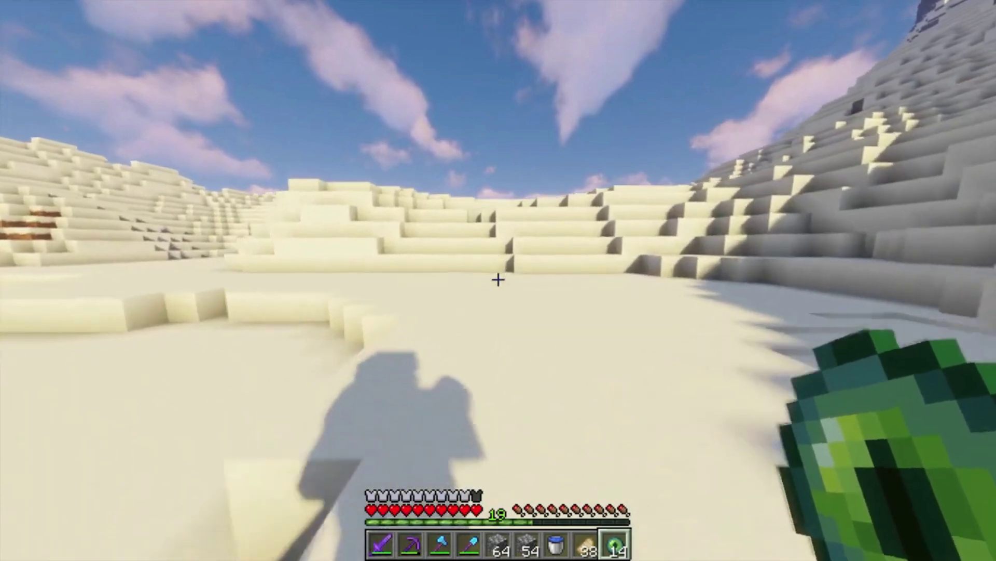
key("w")
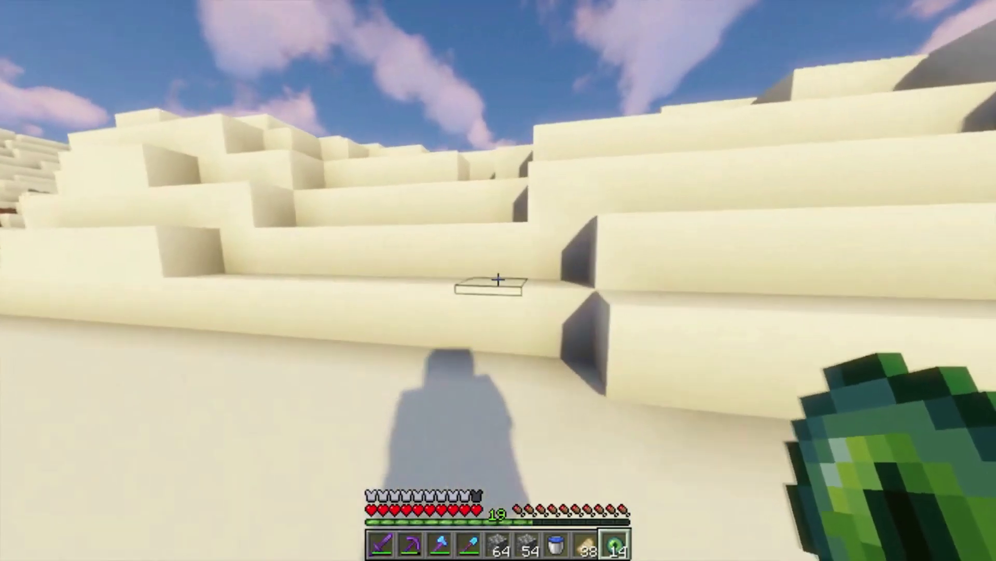
key("w")
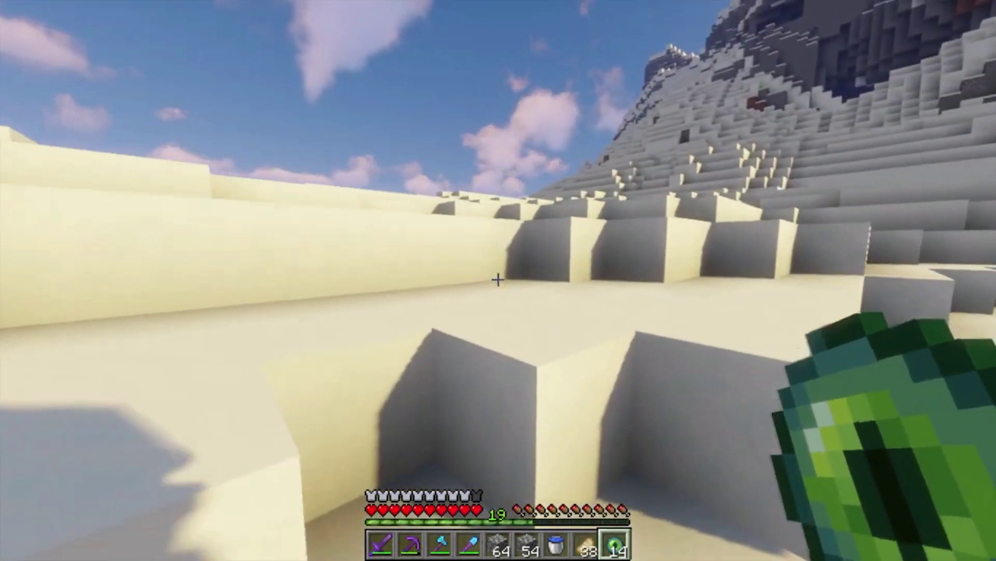
key("w")
key("w")
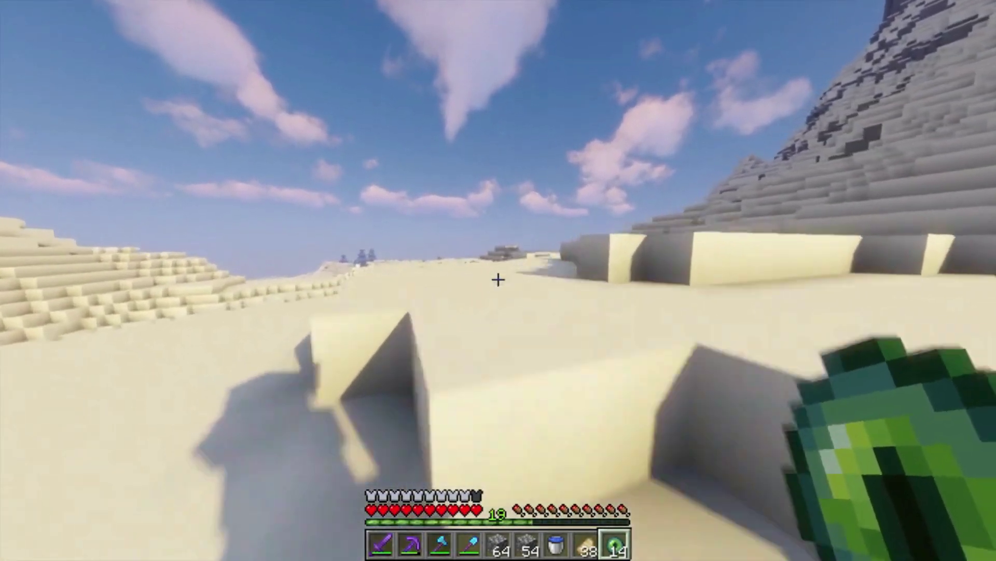
key("w")
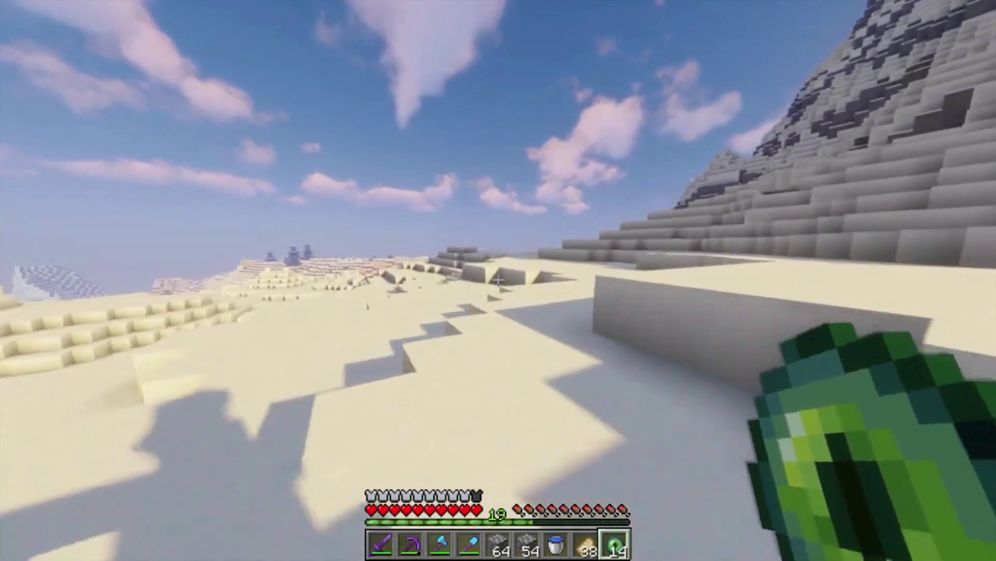
Ride the boat across the icy lake with the Eye of Ender selected.
key("w")
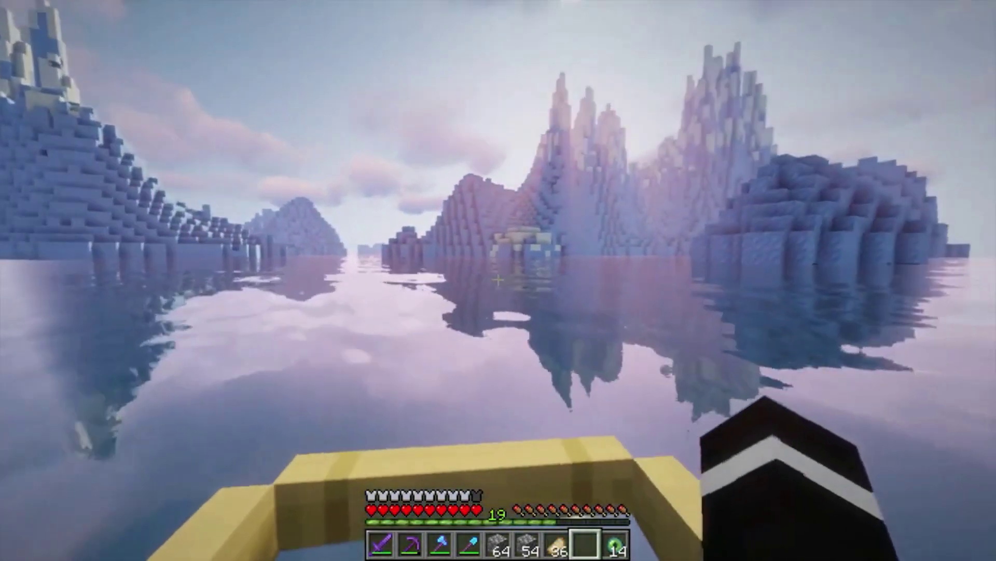
key("w")
scroll(498, 280, "down", 1)
key("w")
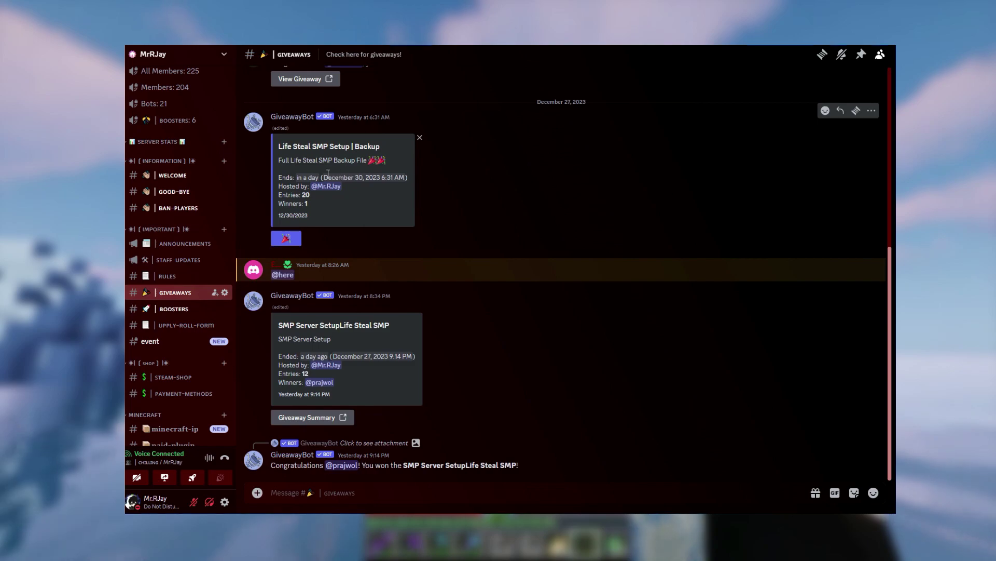
Highlight the end date of the Life Steal SMP Setup backup giveaway.
left_click_drag(324, 178, 373, 180)
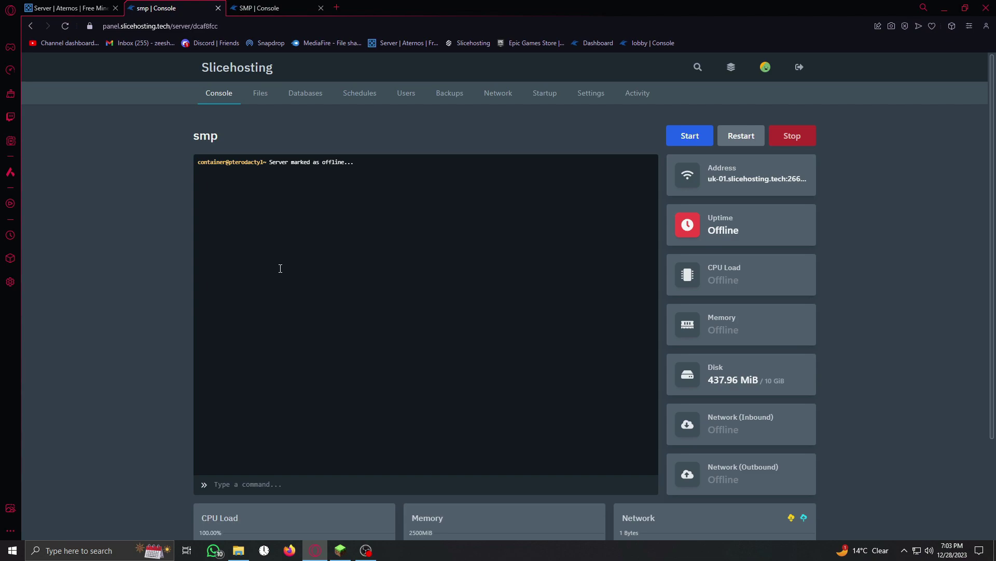
View the smp backups and inspect the Giveaway LIFESTEAL BACKUP's actions without choosing one.
left_click(447, 99)
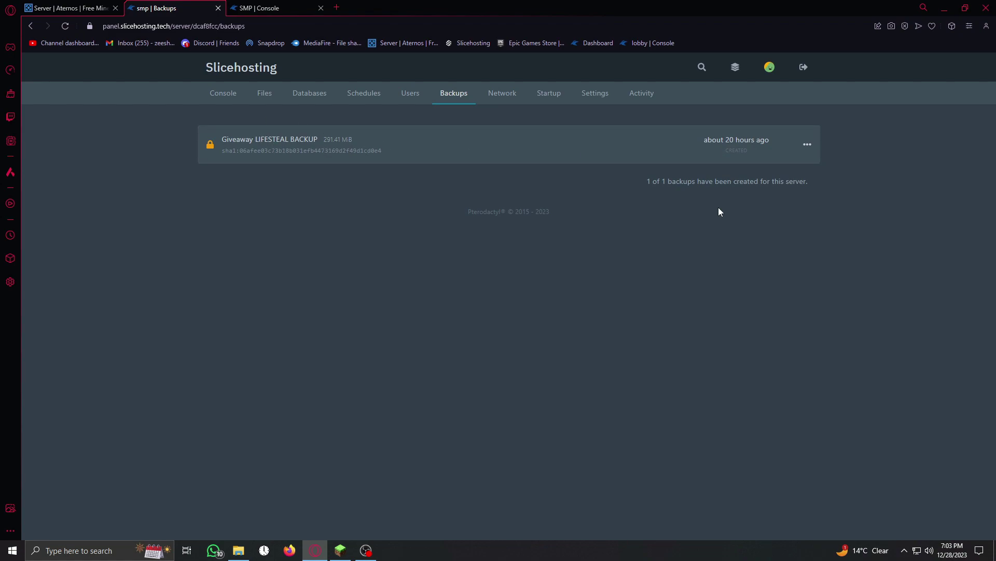
left_click(807, 146)
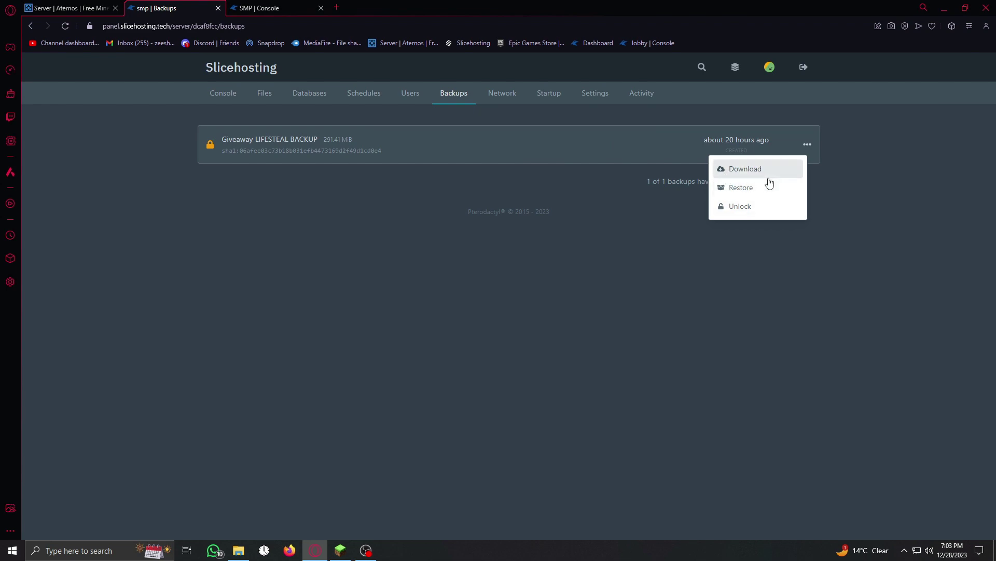
left_click(638, 224)
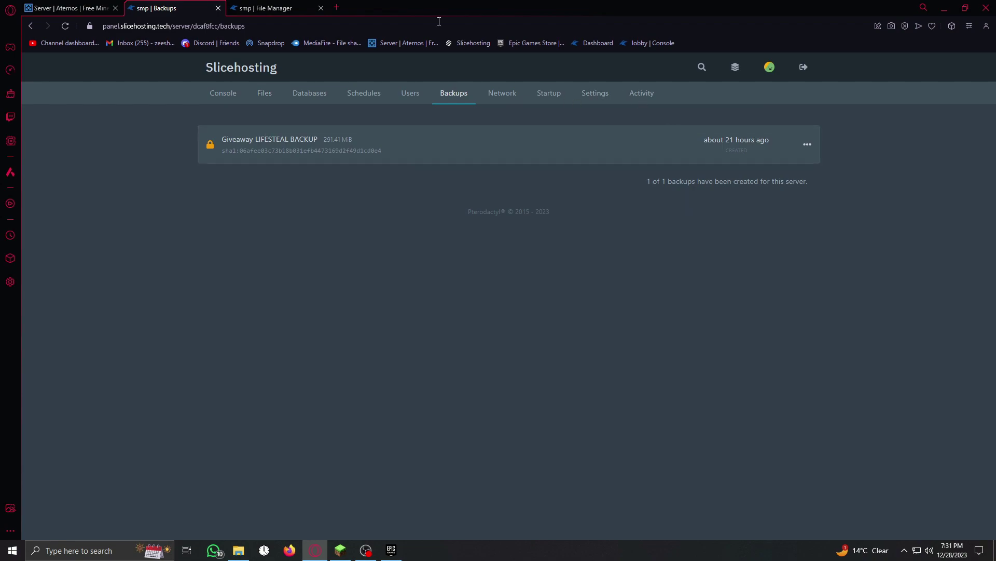
Recheck the giveaway backup, then open the Leourel smp file manager and local Server folder.
left_click(280, 7)
key("ctrl+Tab")
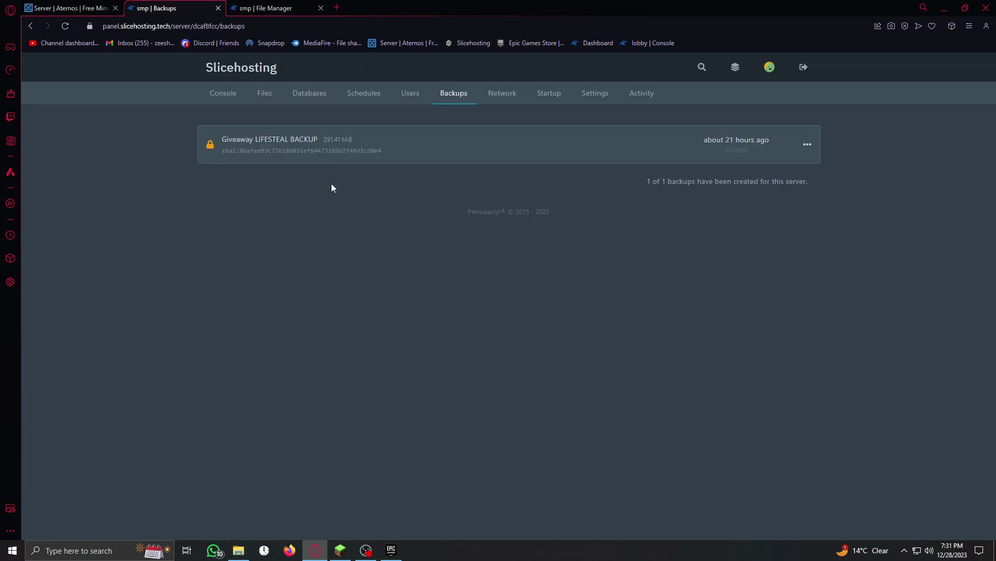
left_click(255, 7)
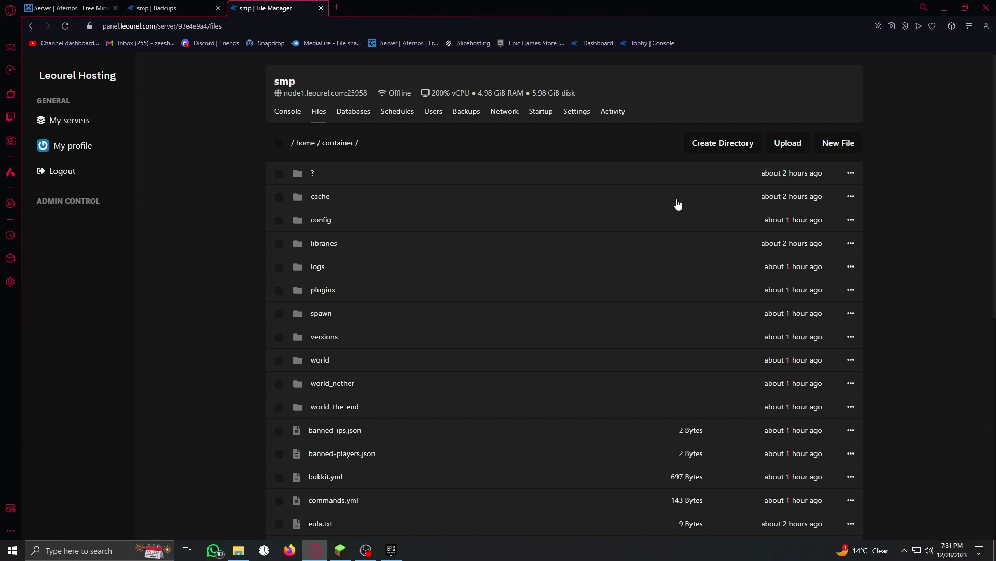
left_click(158, 8)
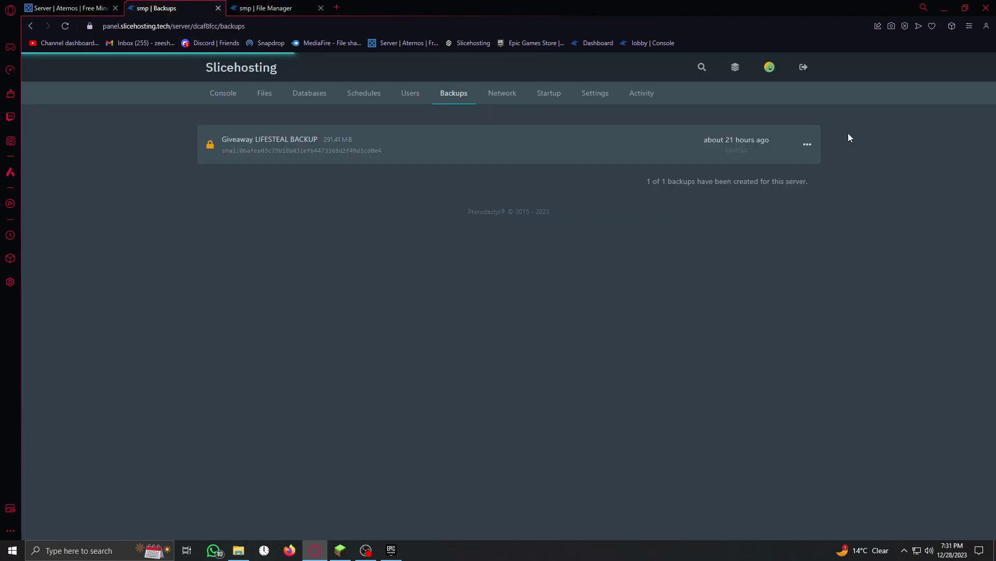
left_click(808, 144)
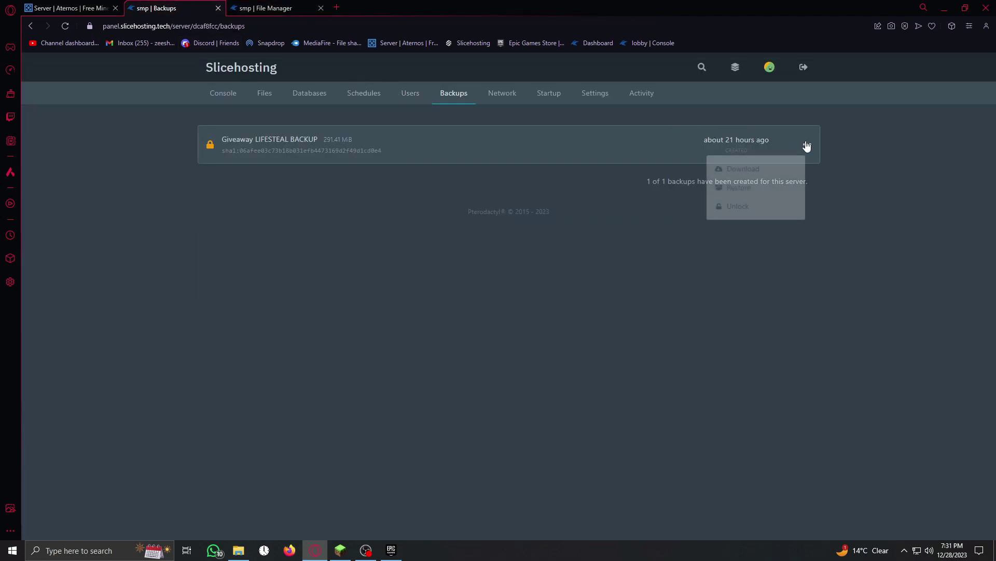
left_click(566, 269)
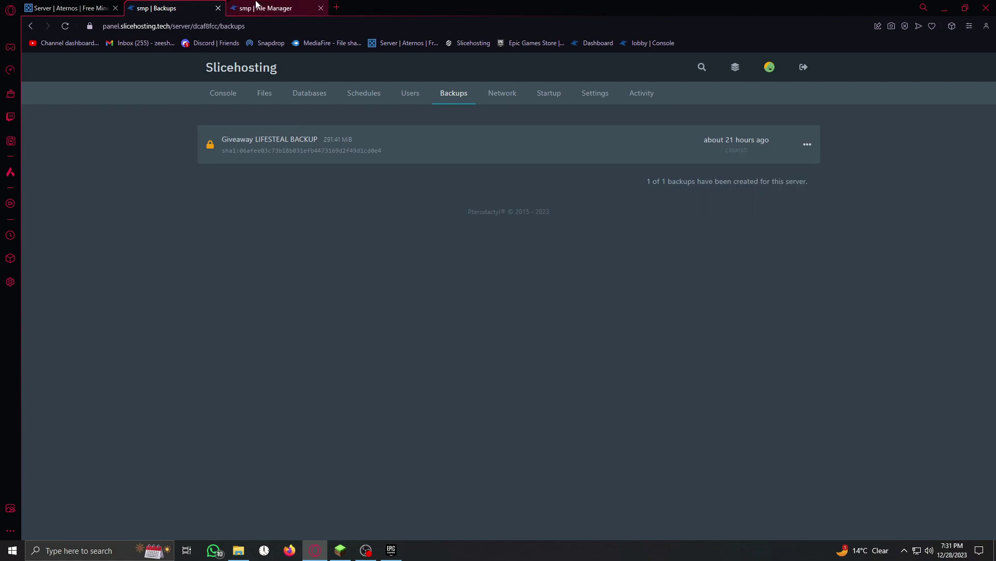
left_click(259, 7)
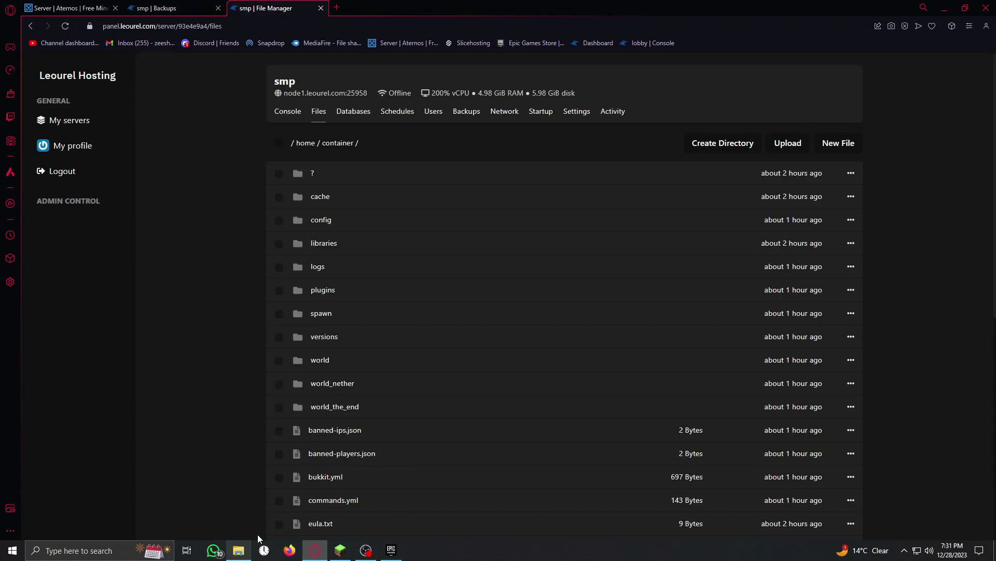
left_click(238, 550)
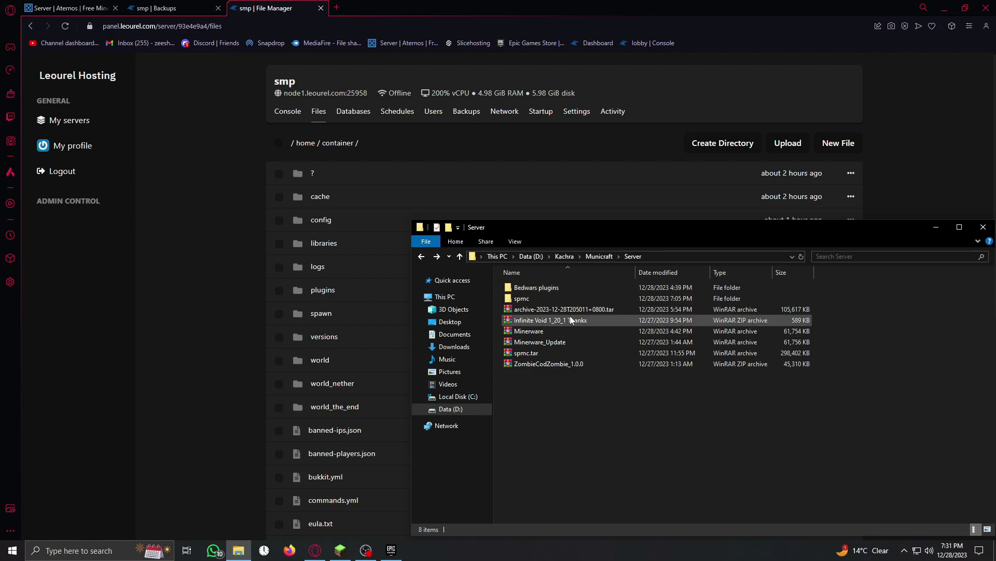
Upload Infinite Void 1_20_1 Thankx.zip to the smp files and glance at a file's action menu.
left_click_drag(564, 309, 267, 300)
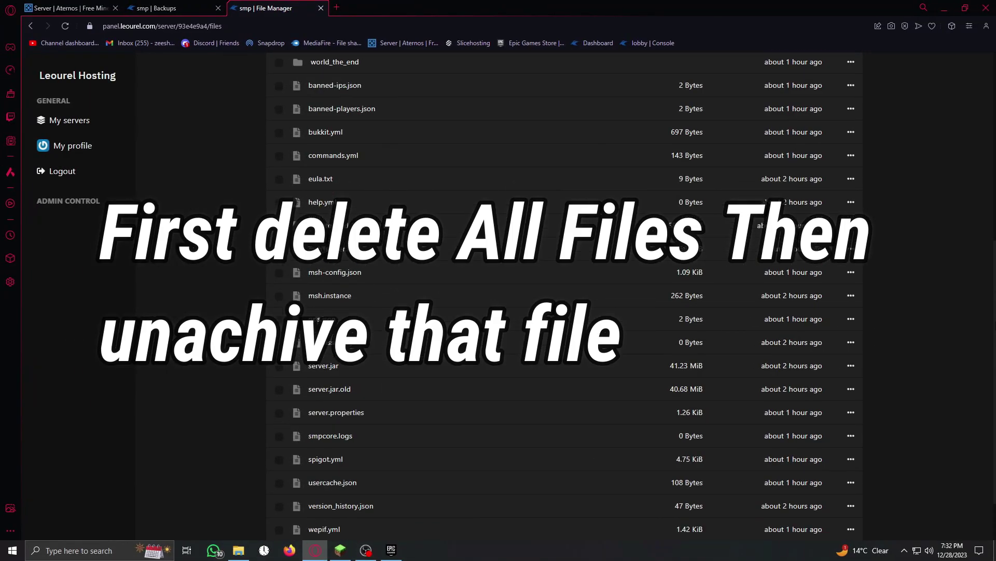
scroll(458, 526, "down", 2)
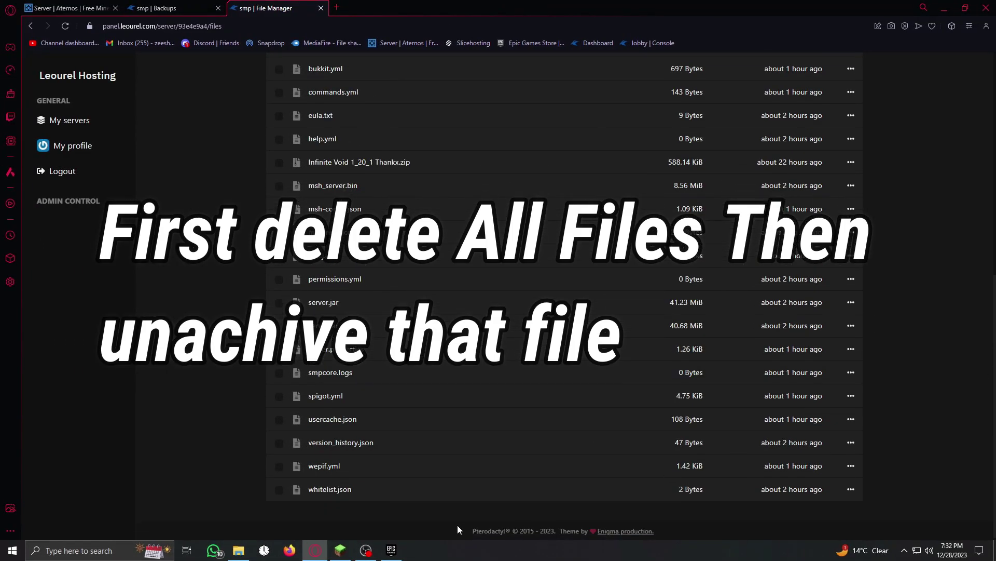
right_click(322, 462)
scroll(251, 519, "down", 2)
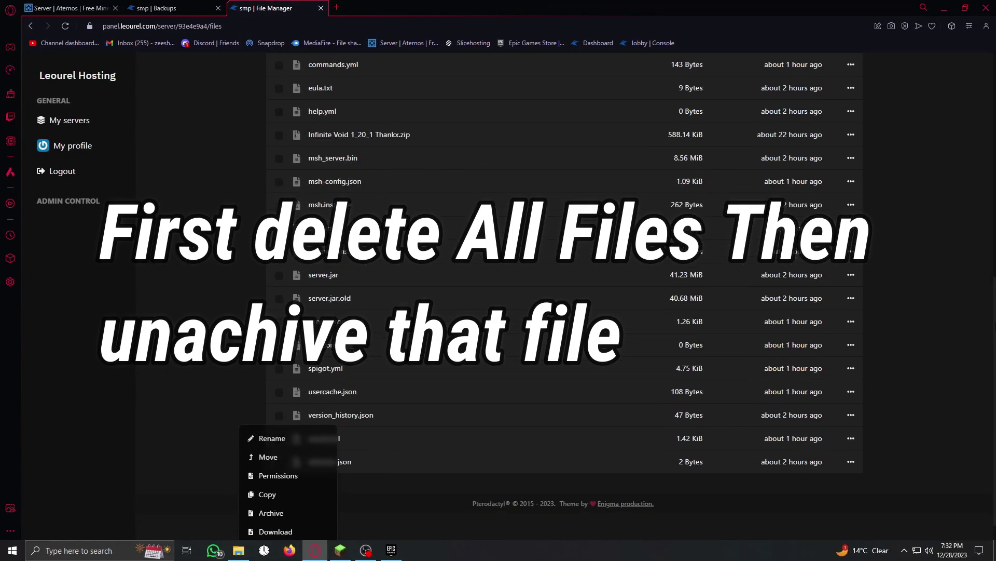
key("Escape")
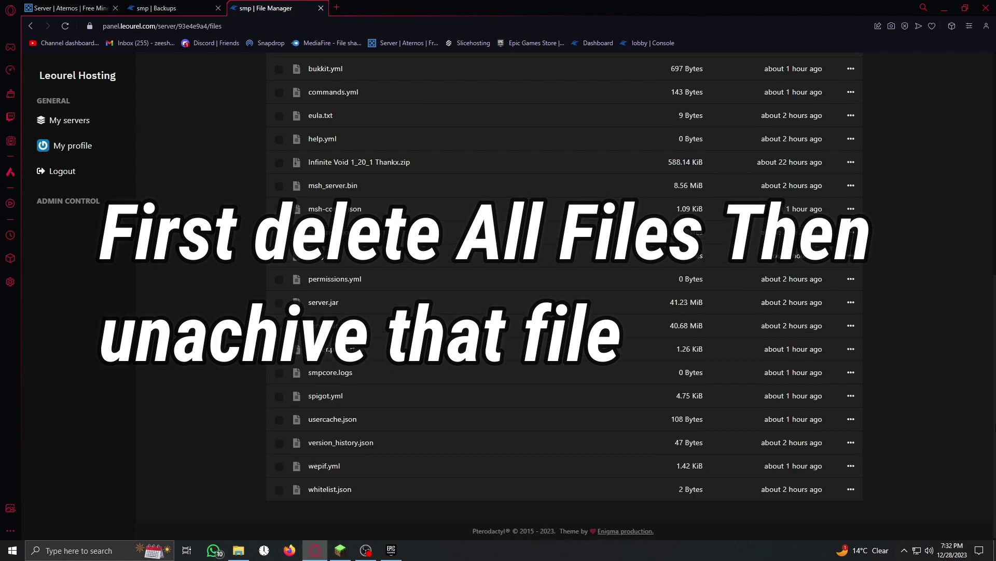
scroll(564, 296, "up", 8)
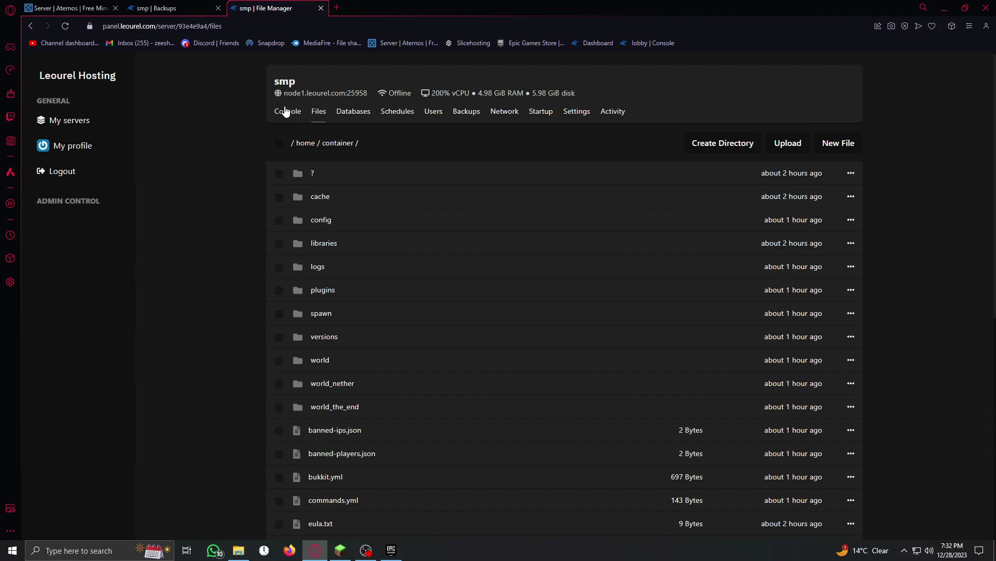
Verify the Startup settings show Minecraft version 1.20.1, then return to the console.
left_click(540, 111)
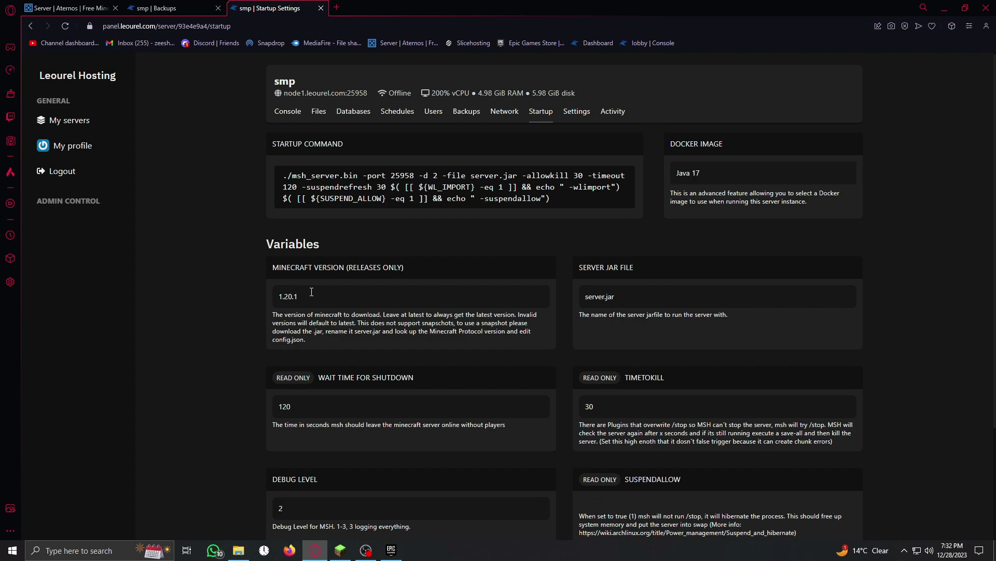
left_click_drag(338, 299, 218, 301)
left_click(315, 351)
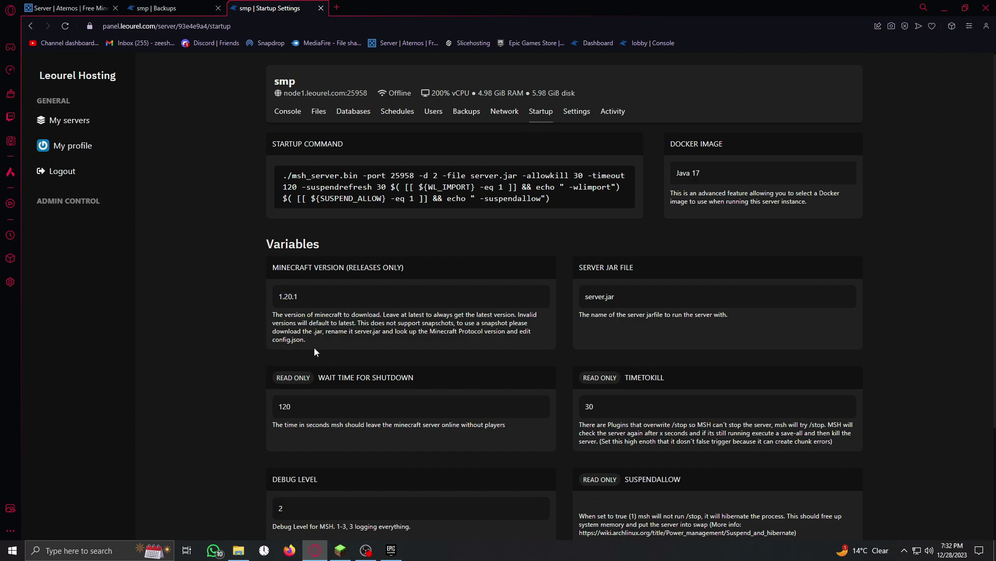
left_click(287, 111)
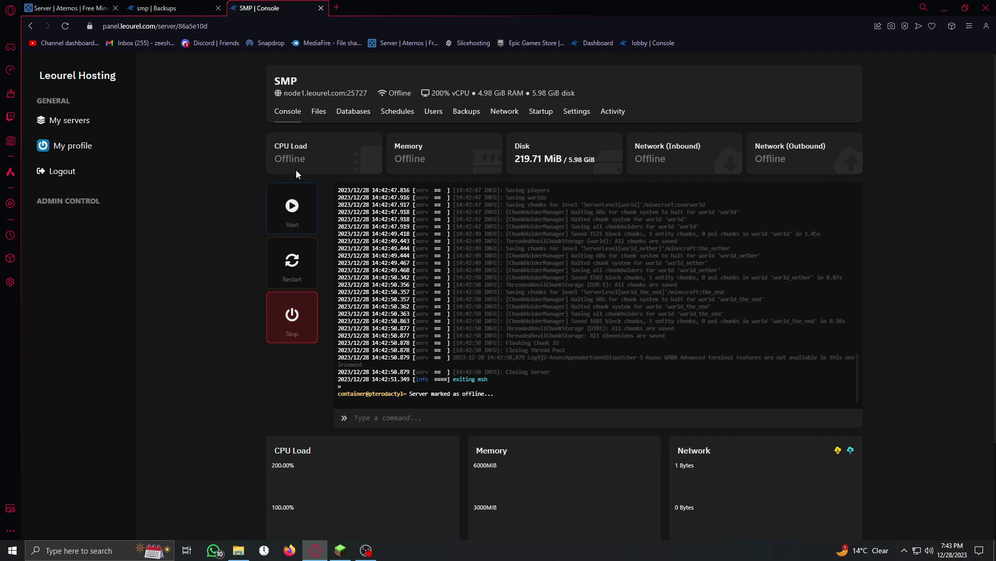
Open the SMP server's file list and scroll through its folders and files.
left_click(318, 115)
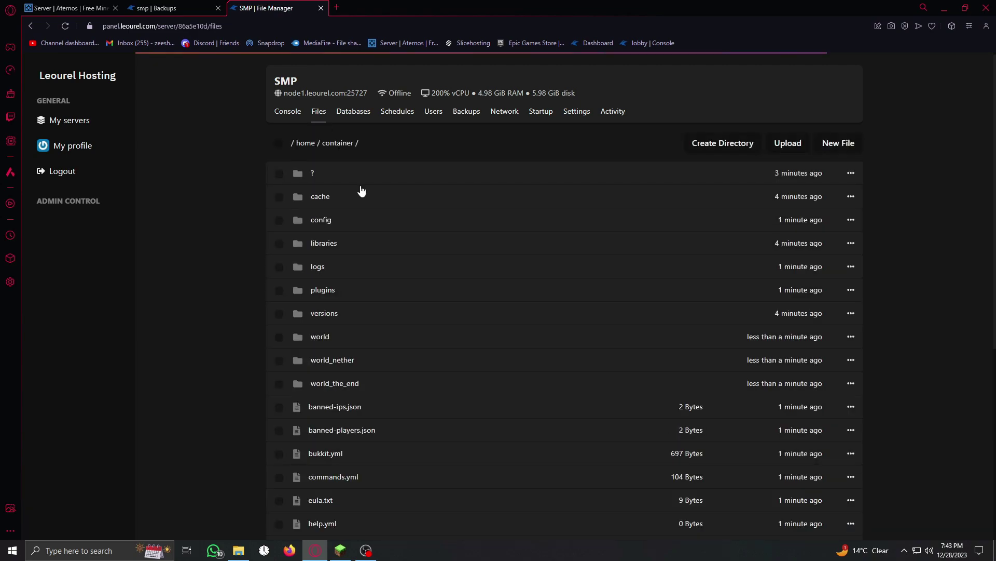
scroll(969, 208, "down", 2)
scroll(995, 208, "down", 3)
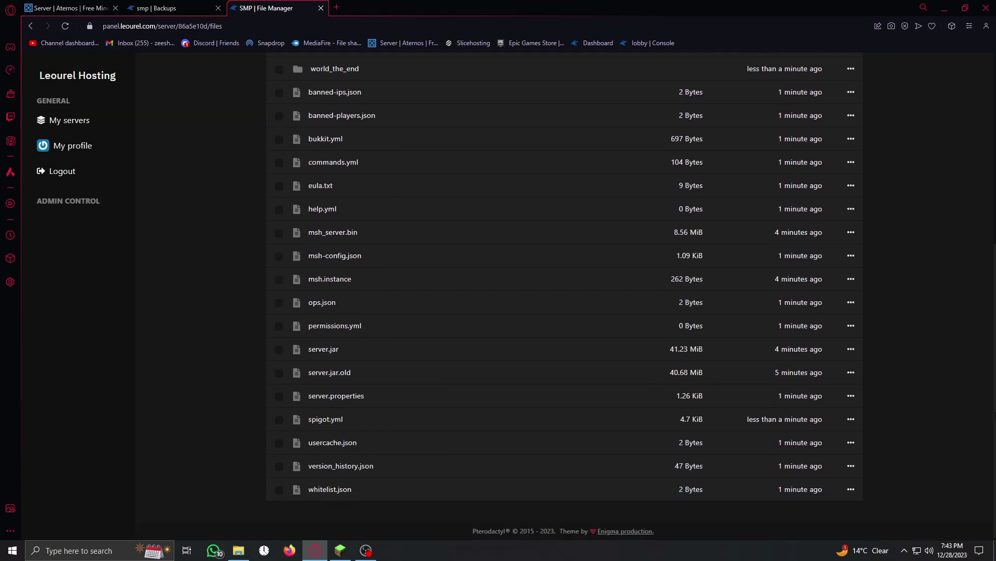
scroll(995, 208, "up", 4)
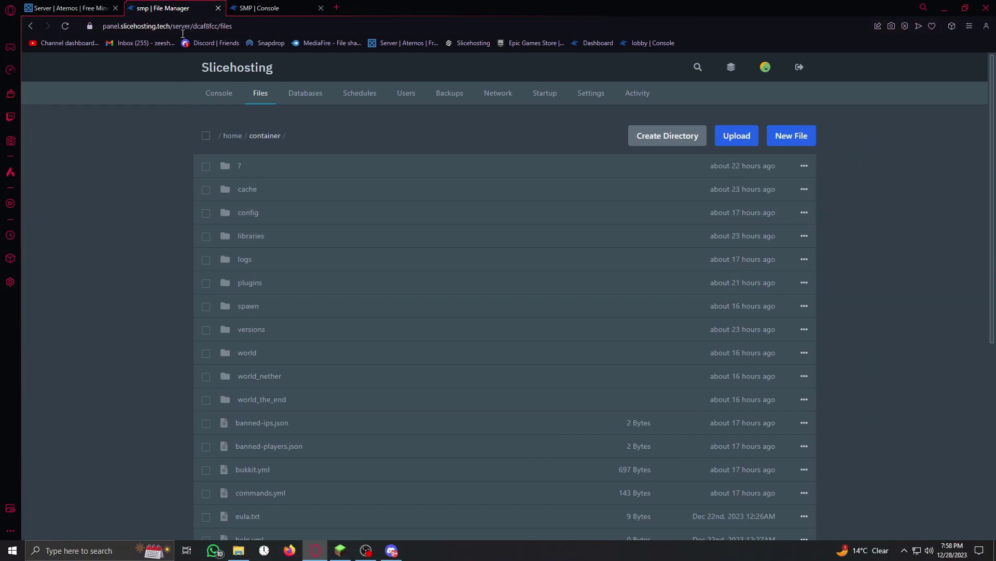
left_click(298, 6)
left_click(164, 8)
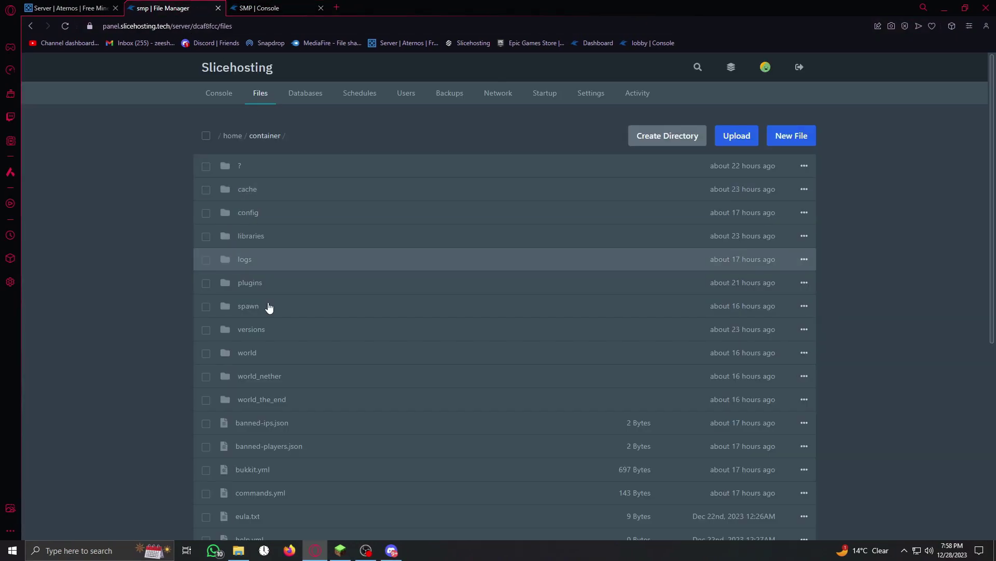
scroll(590, 394, "down", 1)
scroll(230, 125, "up", 1)
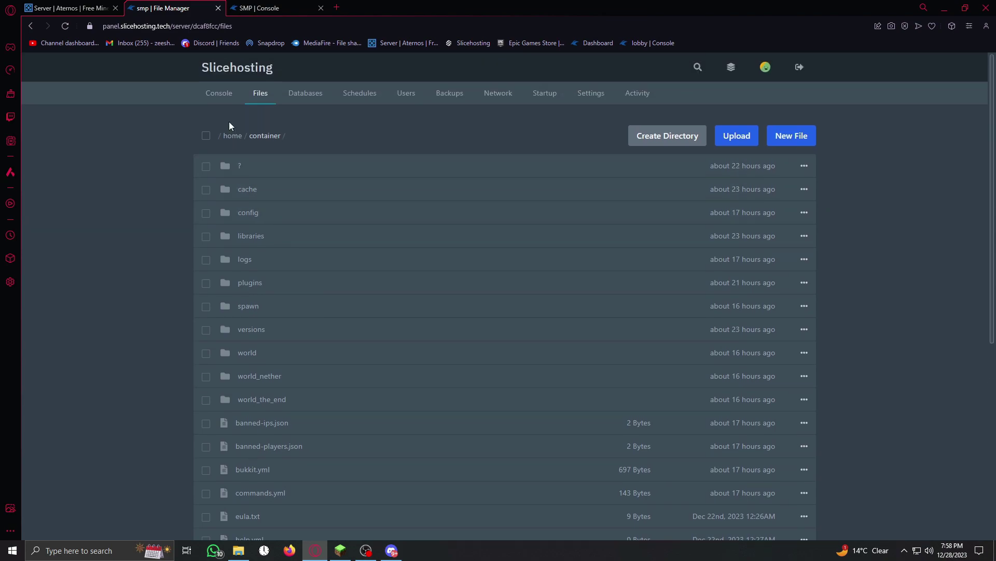
scroll(504, 296, "down", 3)
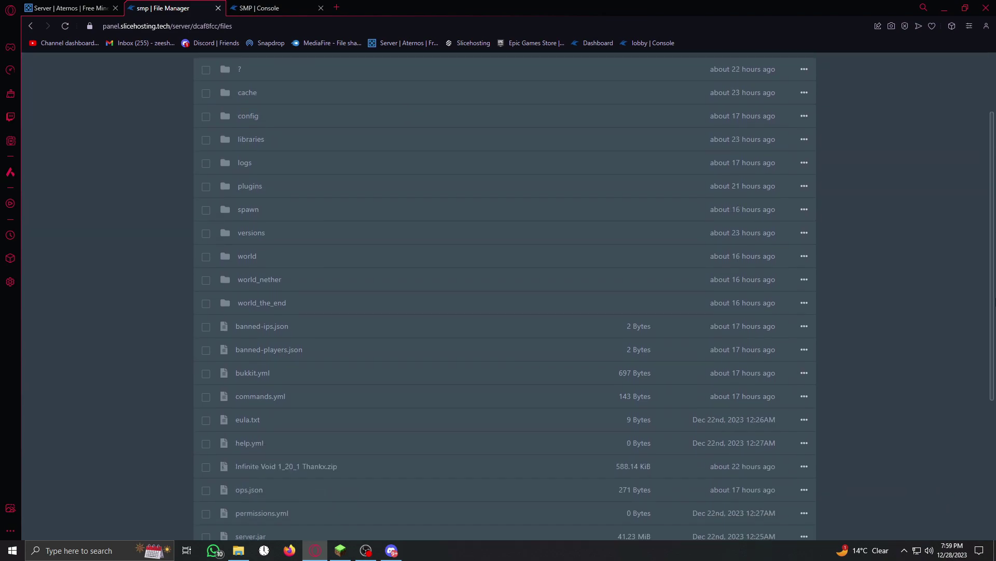
scroll(505, 296, "up", 1)
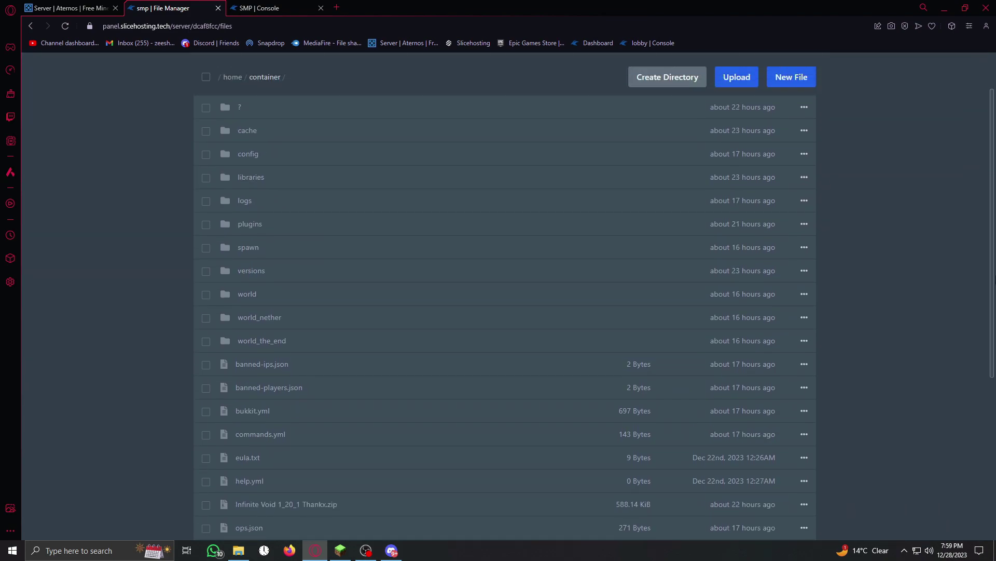
scroll(993, 208, "up", 1)
left_click(449, 95)
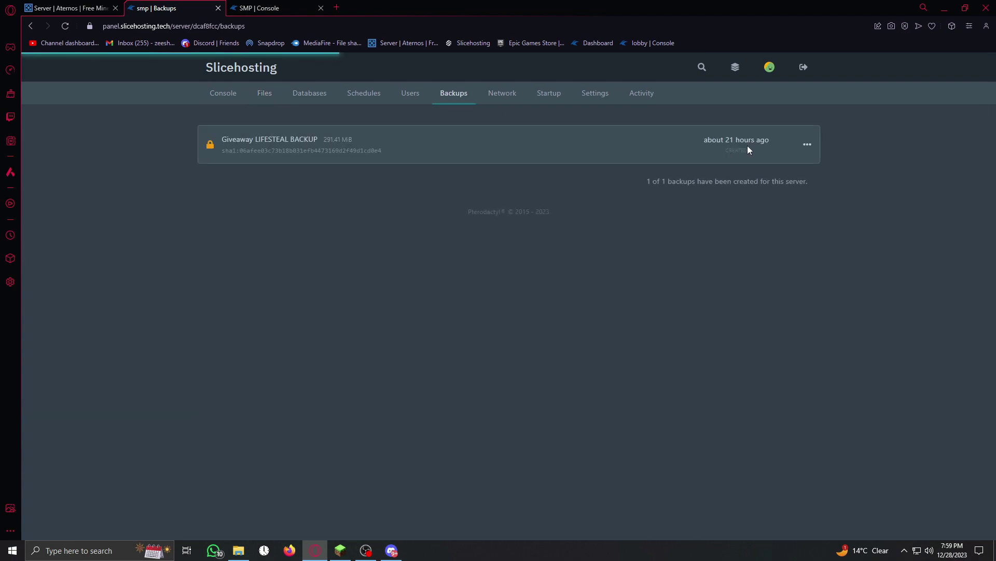
left_click(265, 93)
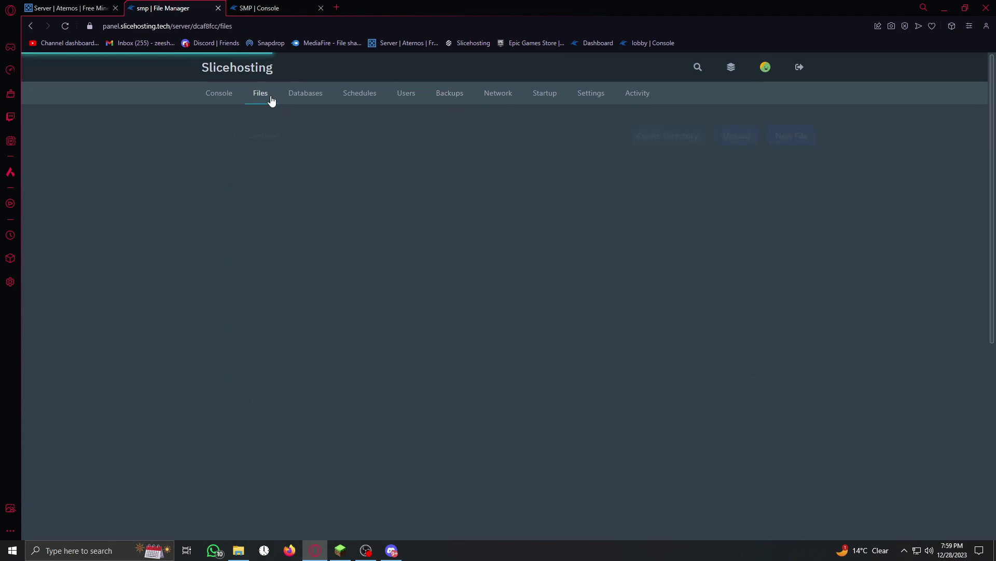
scroll(969, 249, "down", 2)
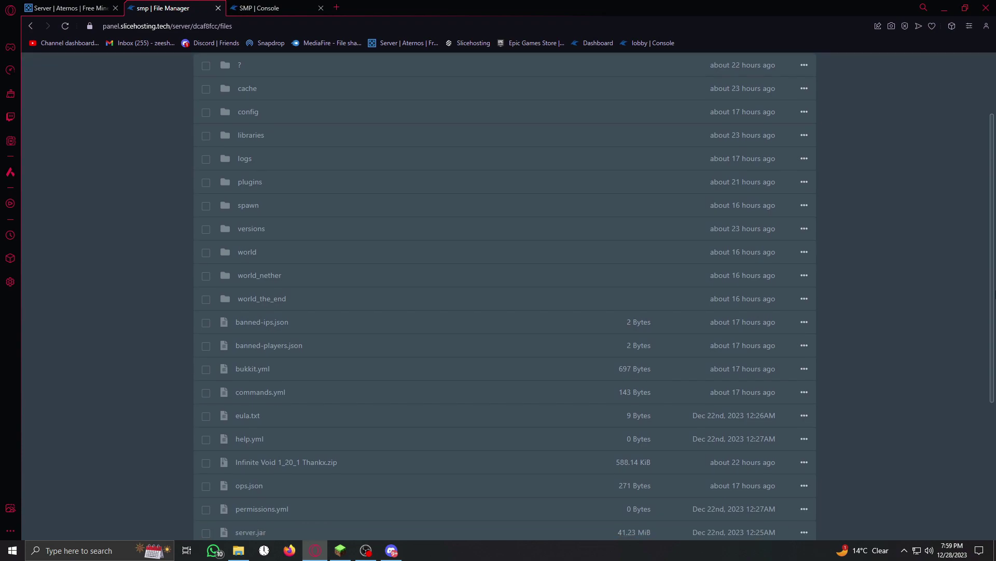
scroll(484, 285, "up", 1)
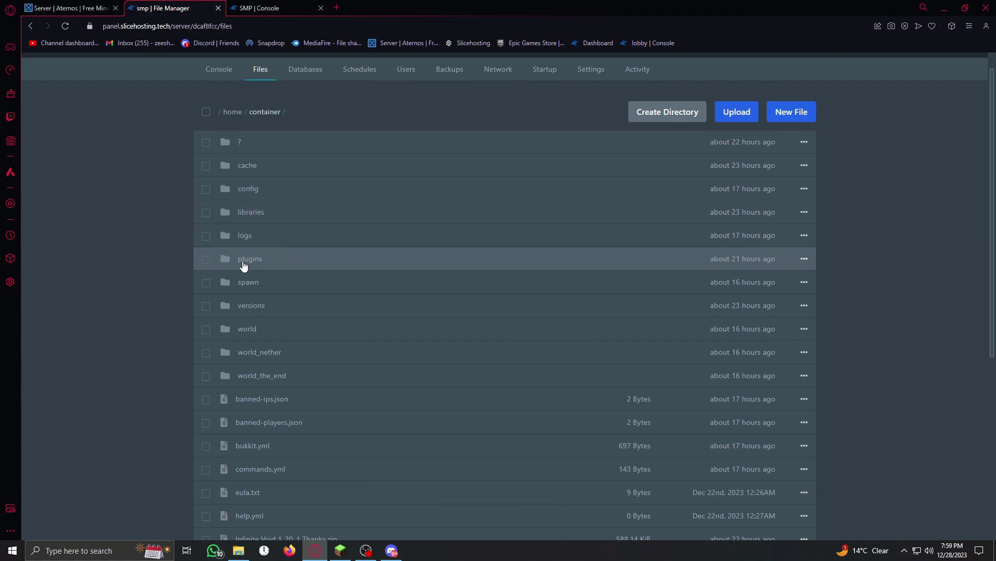
scroll(244, 265, "down", 6)
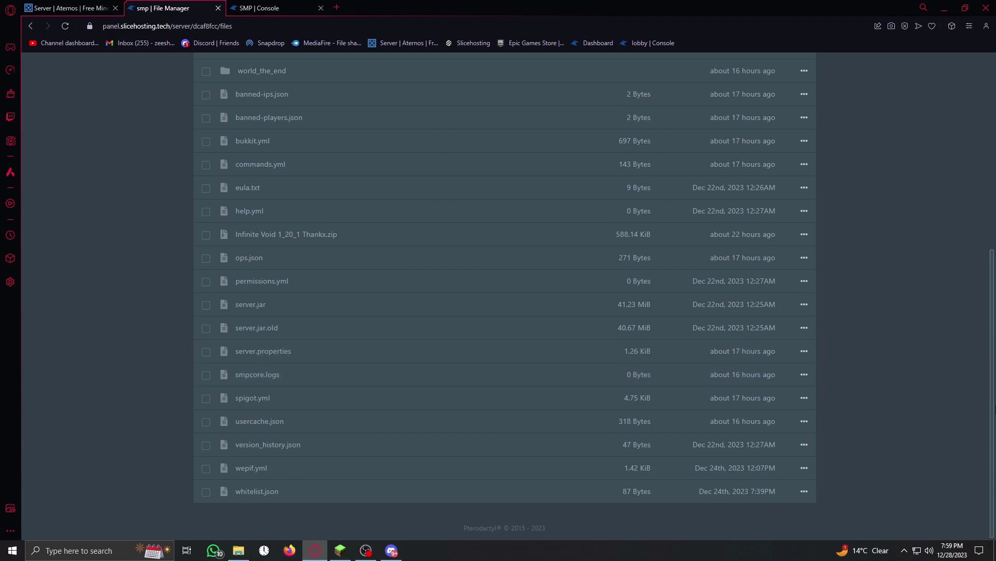
scroll(307, 249, "up", 6)
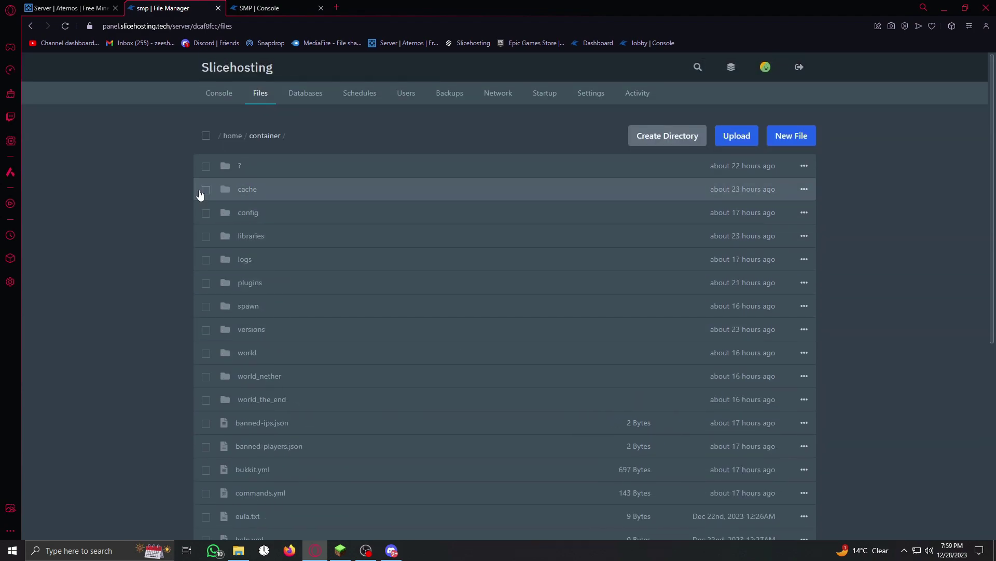
Archive config, plugins, spawn, world, world_nether, world_the_end, the Infinite Void zip and server.properties.
left_click(205, 213)
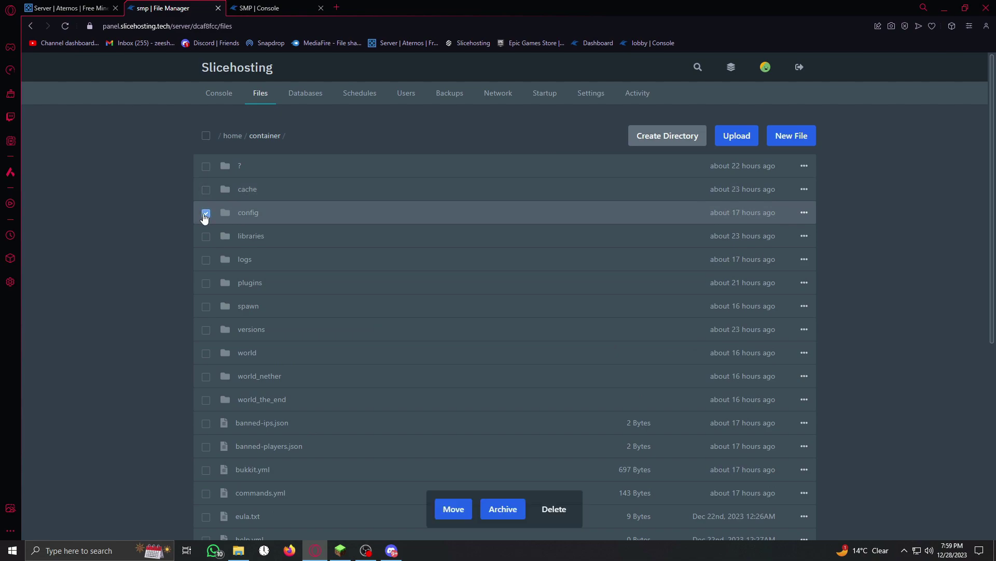
scroll(205, 218, "down", 1)
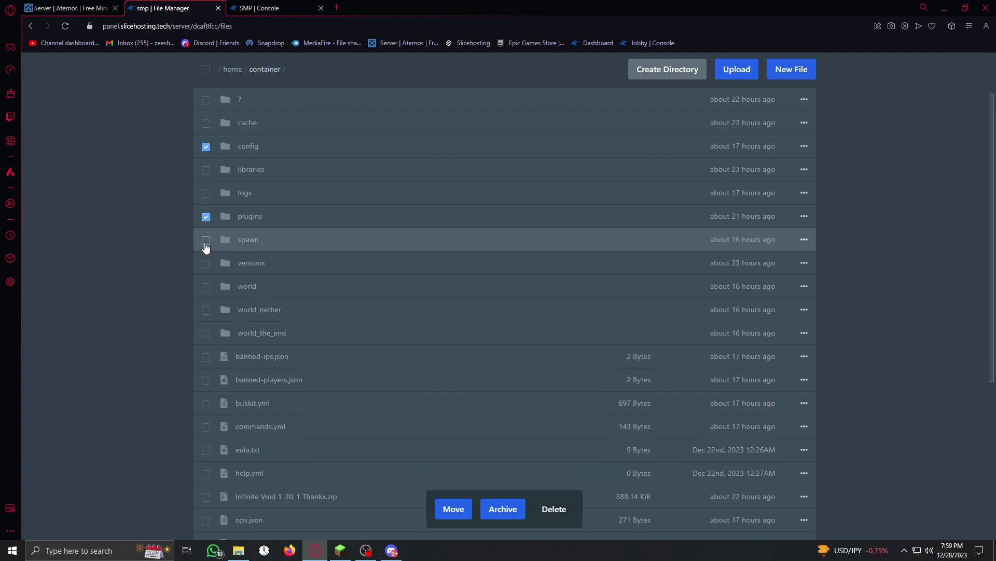
left_click(206, 286)
left_click(206, 310)
left_click(206, 333)
scroll(206, 333, "down", 4)
scroll(237, 242, "down", 1)
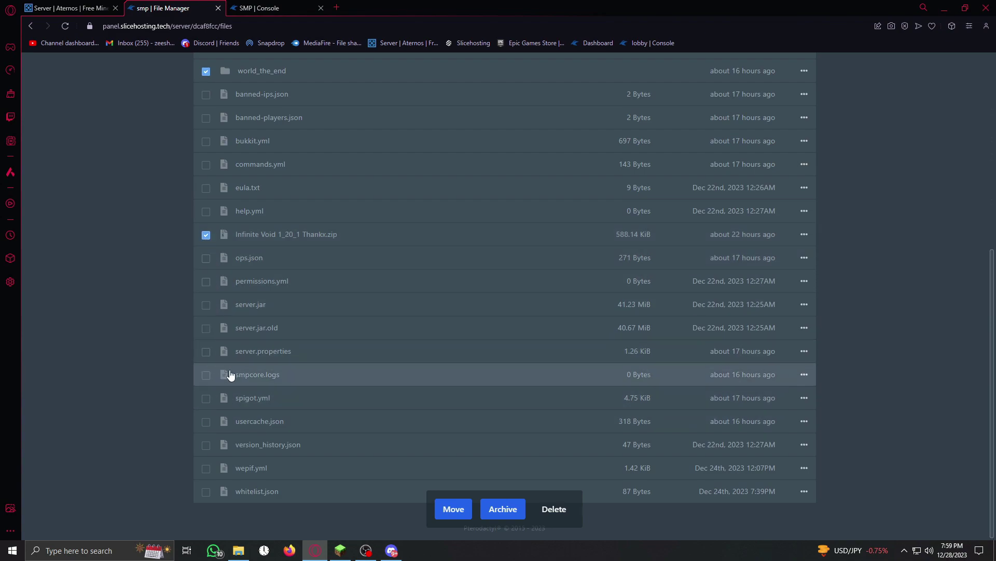
left_click(215, 358)
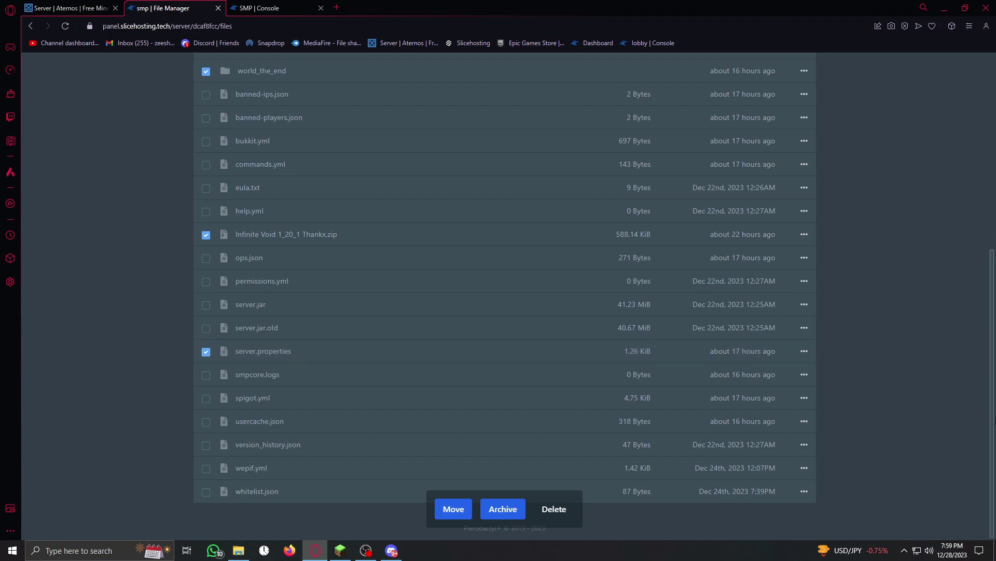
scroll(995, 254, "up", 5)
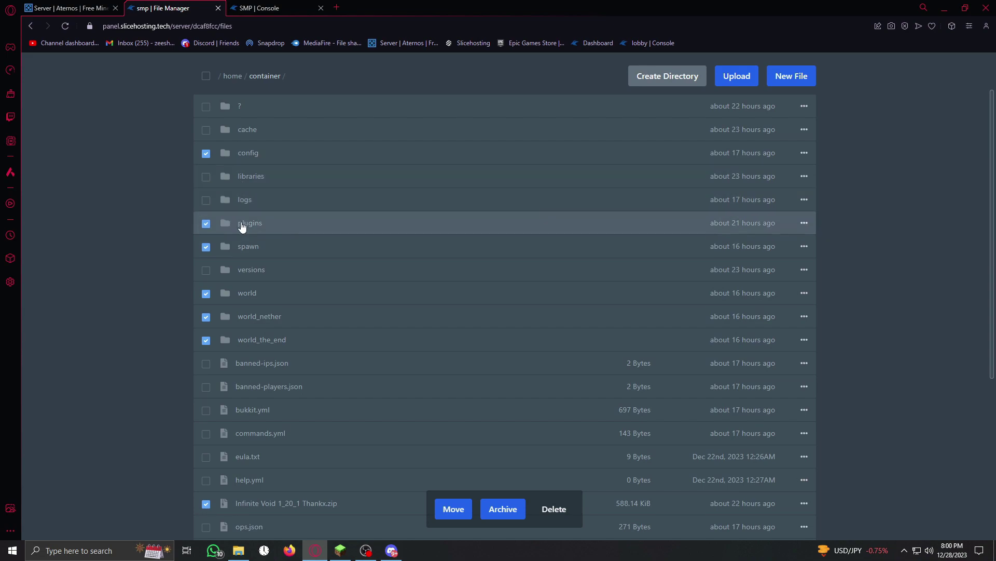
left_click(502, 508)
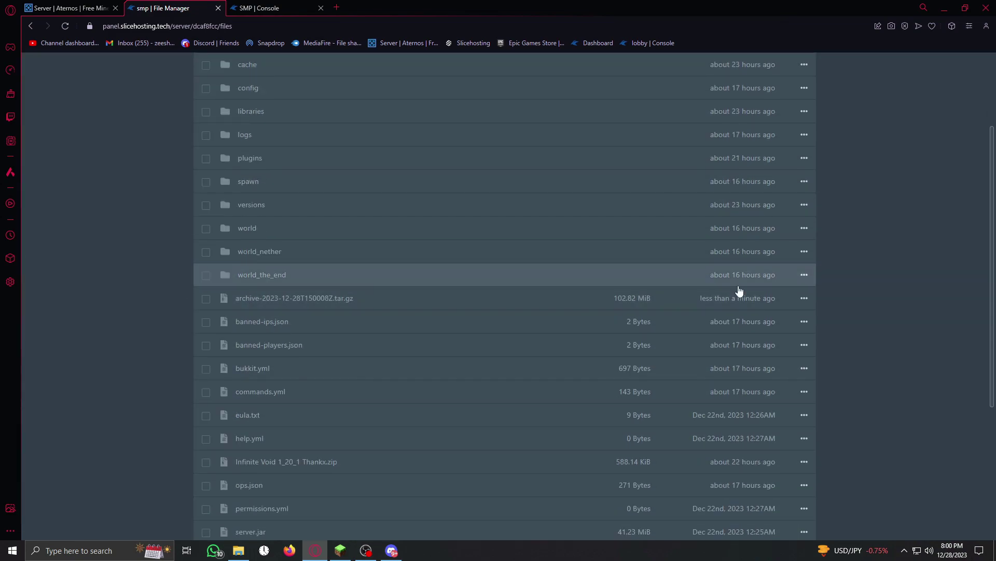
left_click(804, 299)
Download archive-2023-12-28T150008Z.tar.gz to the computer and close the downloads list.
left_click(755, 395)
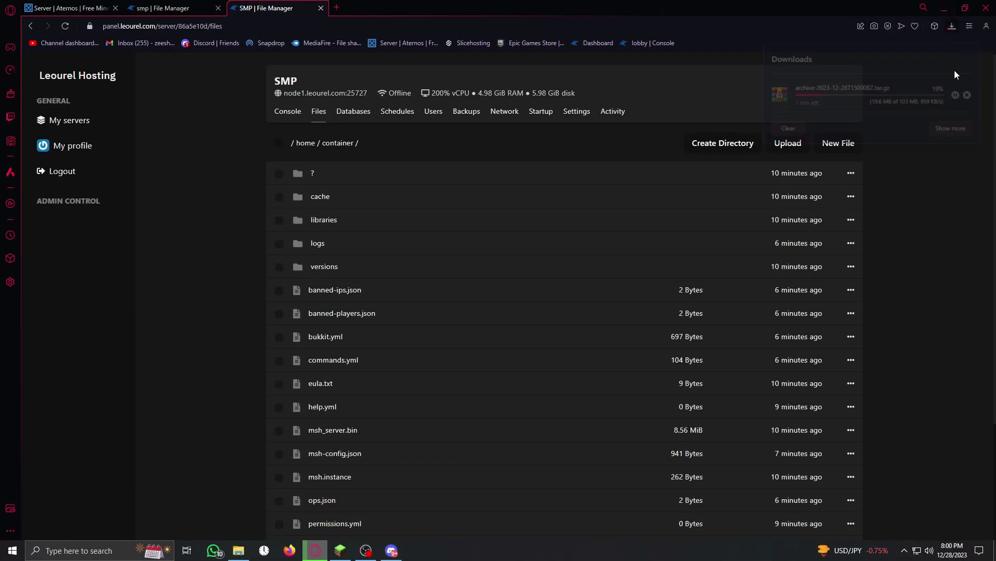
left_click(945, 265)
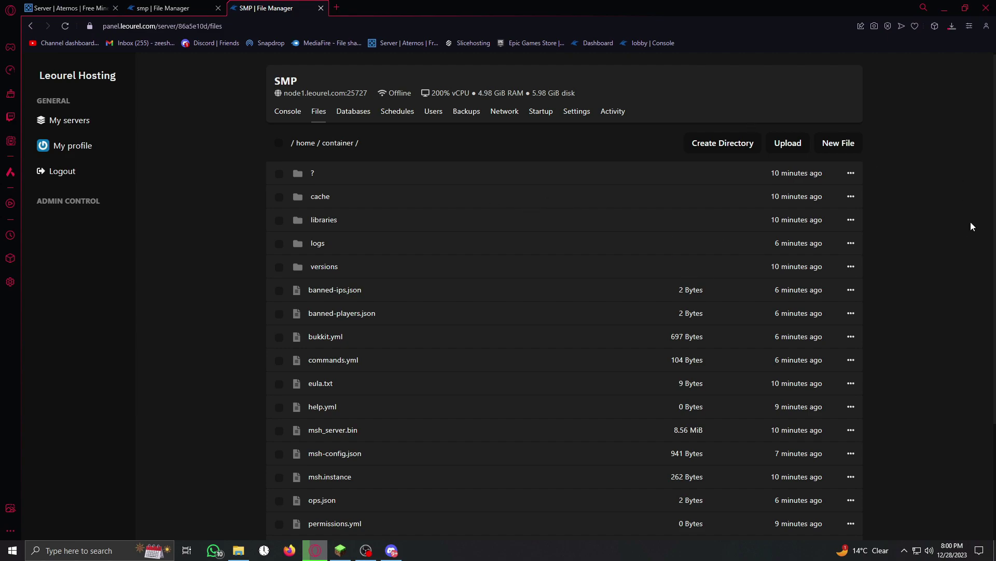
scroll(395, 304, "down", 1)
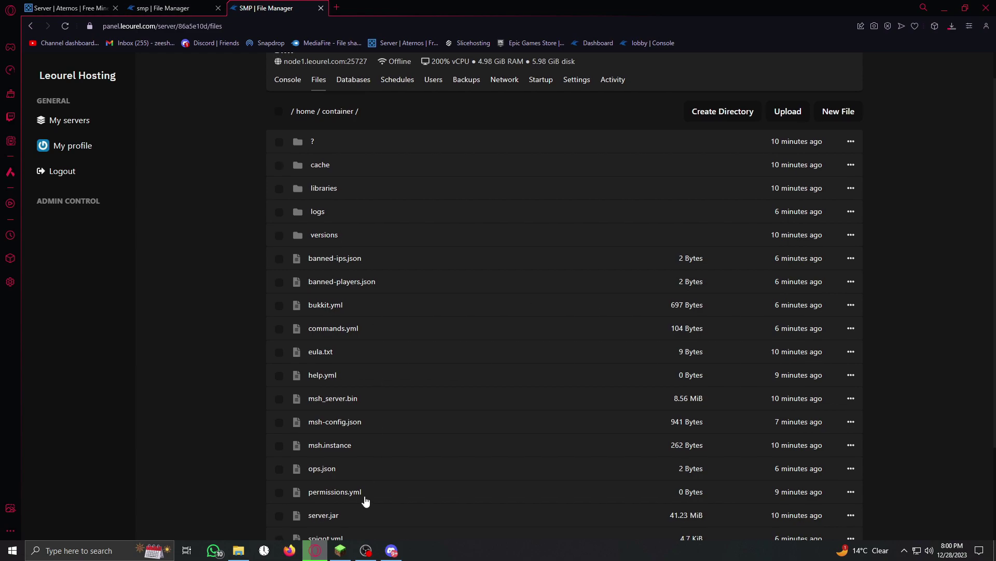
scroll(446, 195, "down", 1)
scroll(447, 194, "up", 2)
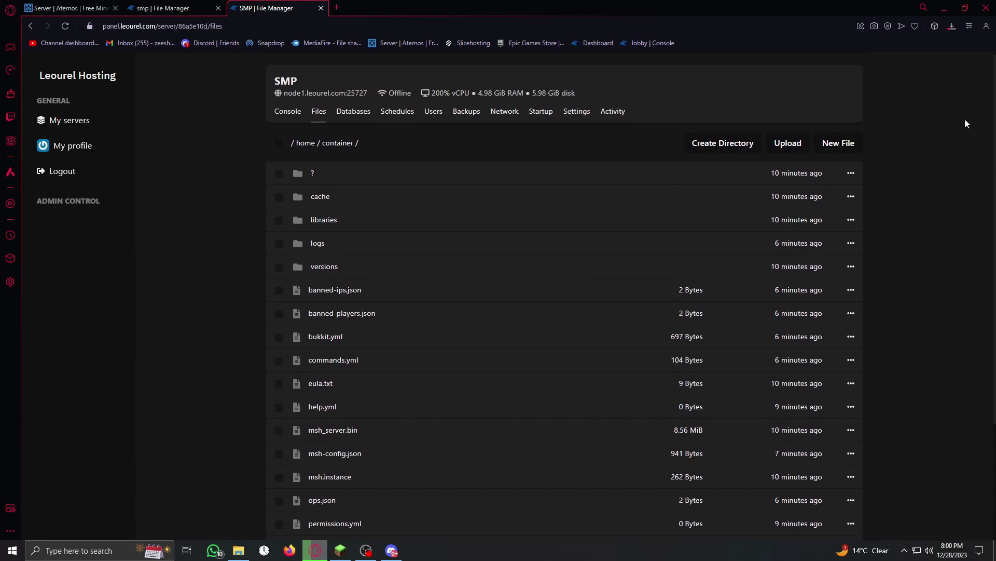
Check the Slicehosting files, return to the Leourel SMP file list, and open the download folder.
left_click(161, 8)
scroll(942, 281, "up", 4)
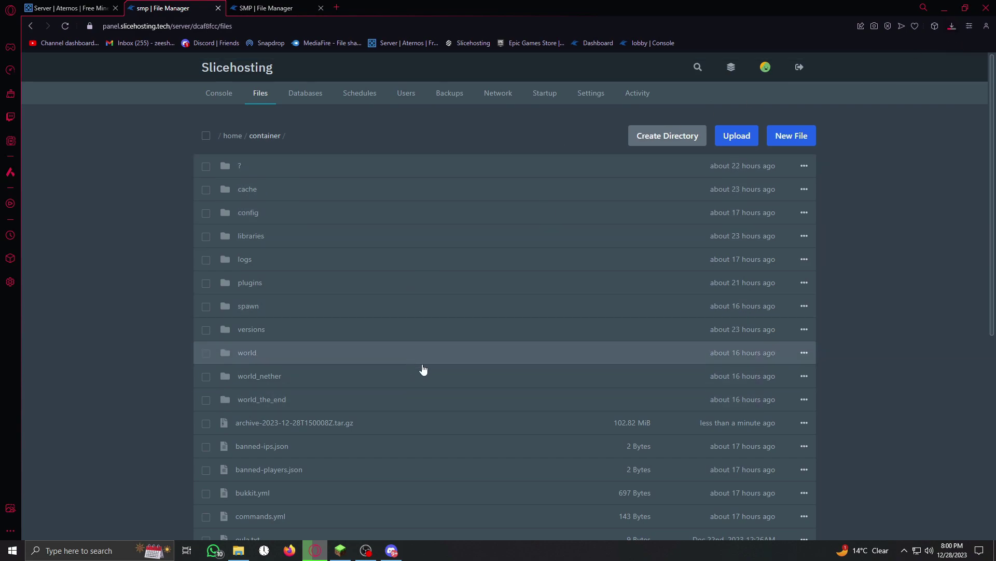
left_click(239, 8)
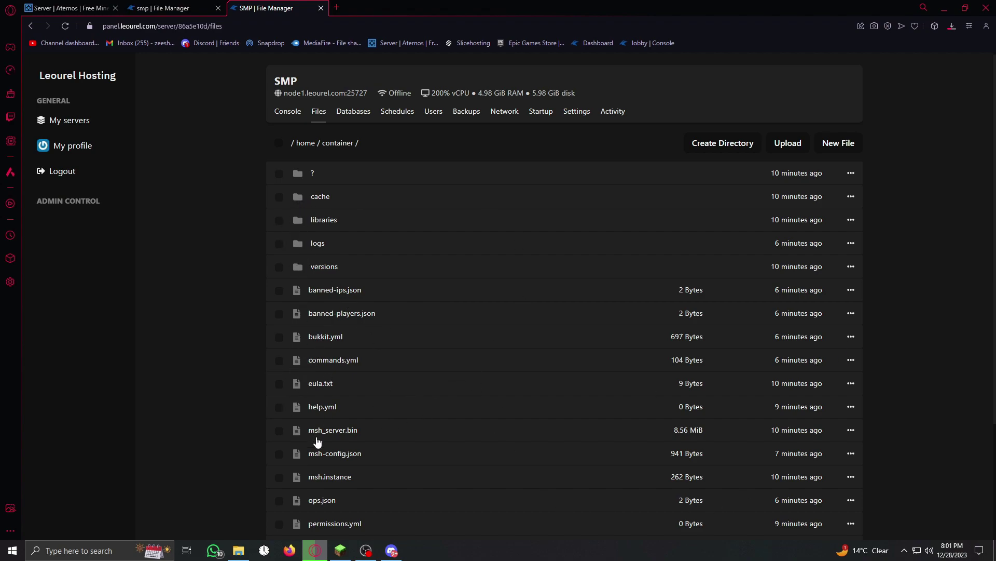
scroll(782, 470, "down", 3)
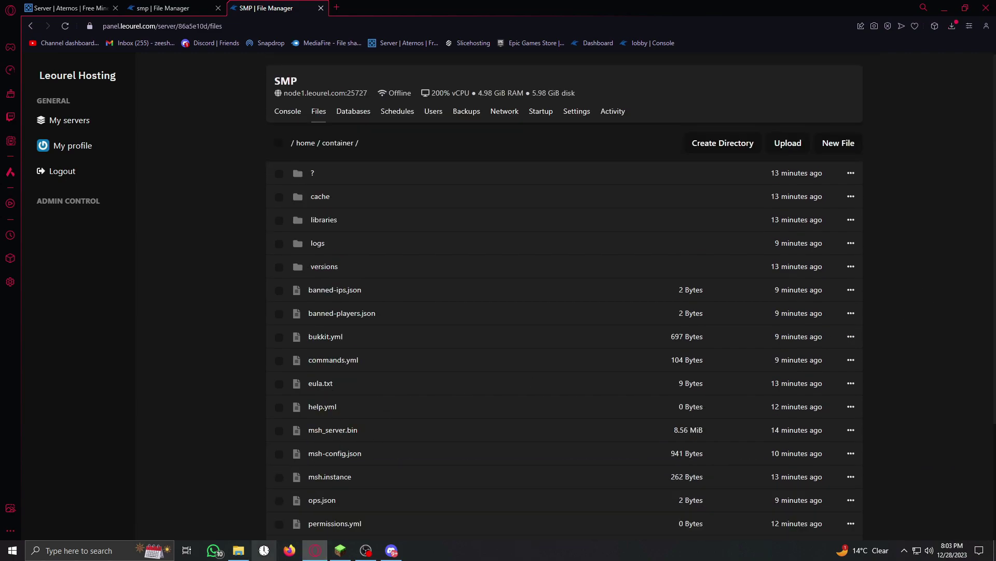
left_click(239, 550)
Upload archive-2023-12-28T150008Z.tar.gz (102.82 MiB) to the SMP server files, then review Startup and Settings.
left_click_drag(525, 291, 317, 312)
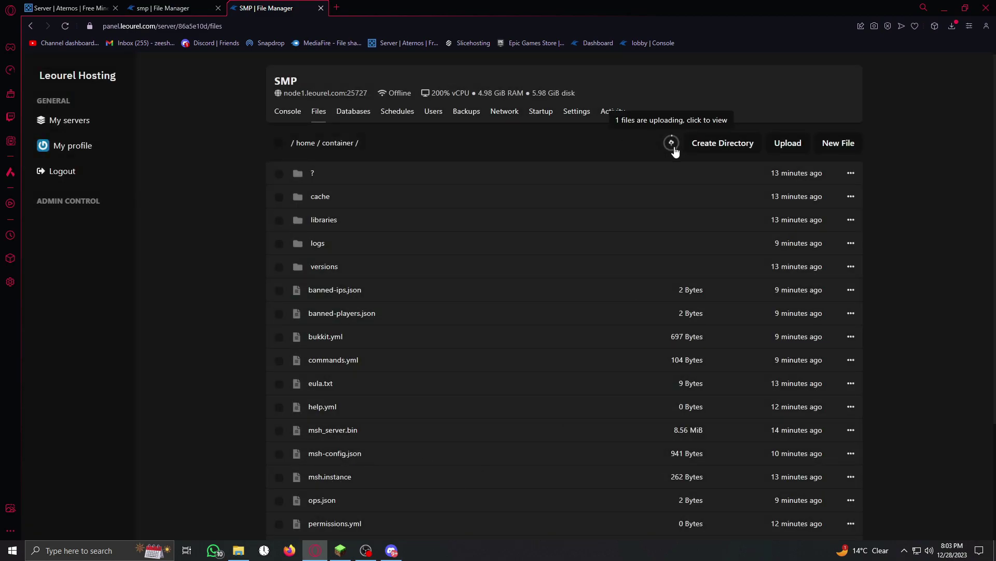
left_click(540, 112)
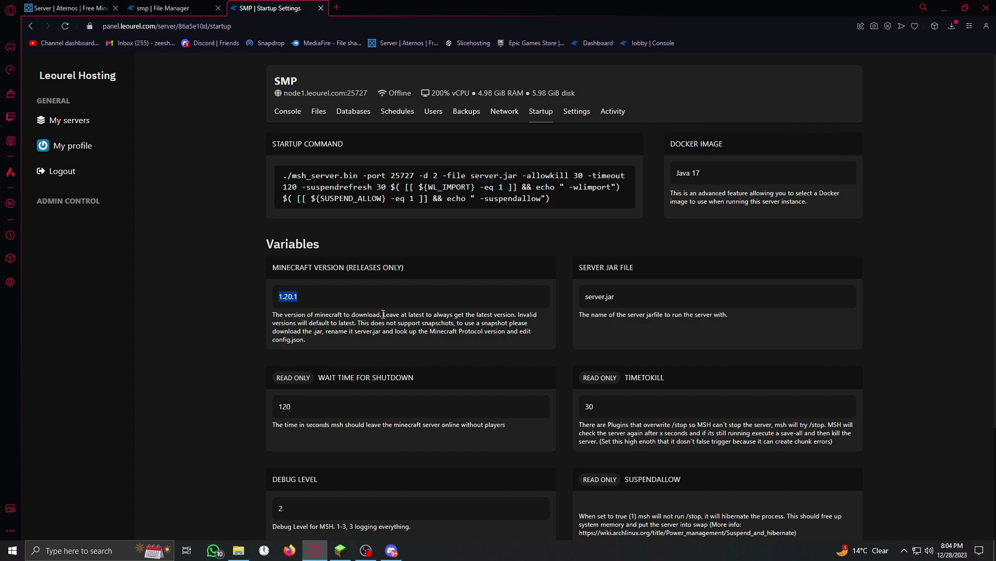
left_click(577, 112)
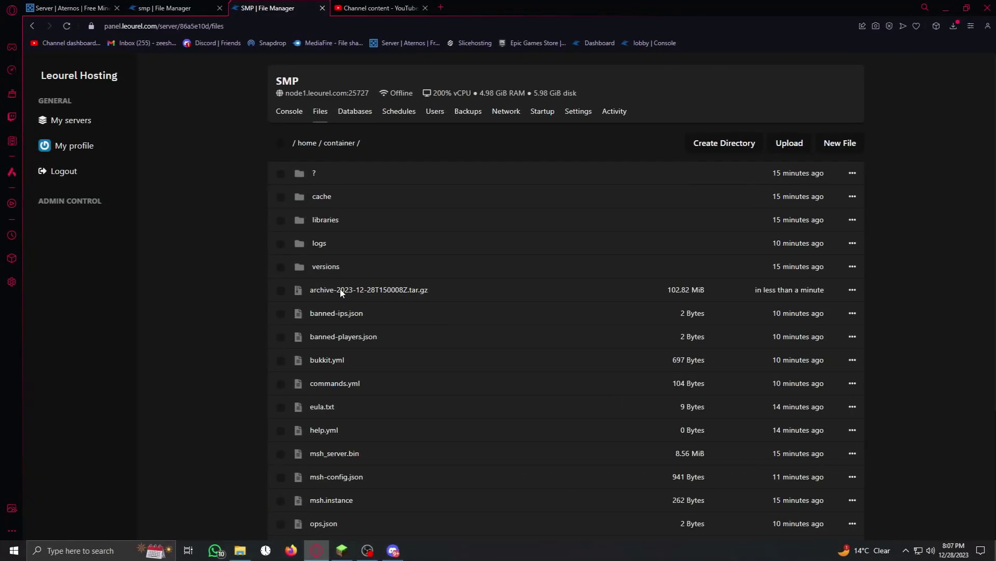
Unpack archive-2023-12-28T150008Z.tar.gz into the SMP server folder and delete the leftover archive.
left_click(850, 291)
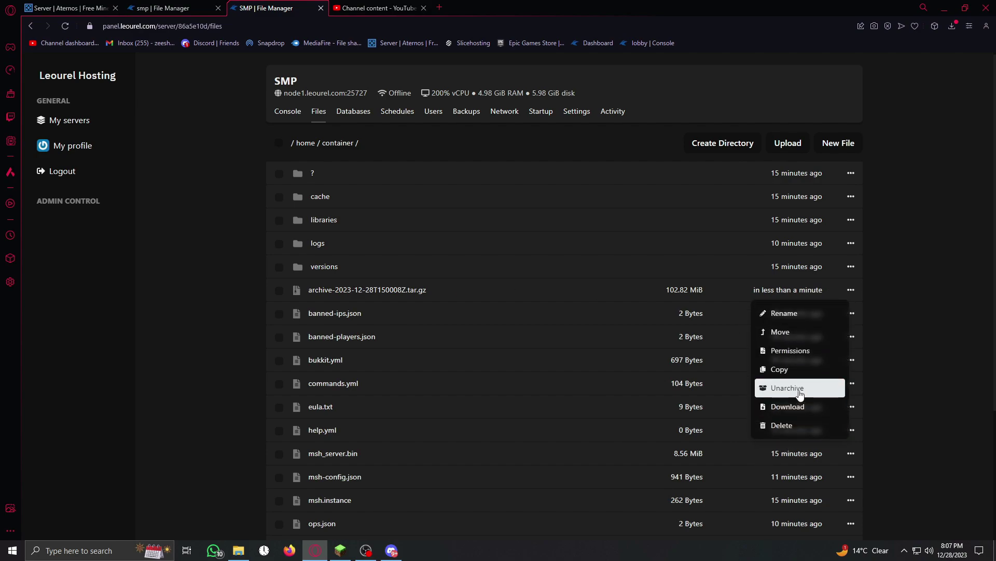
left_click(807, 389)
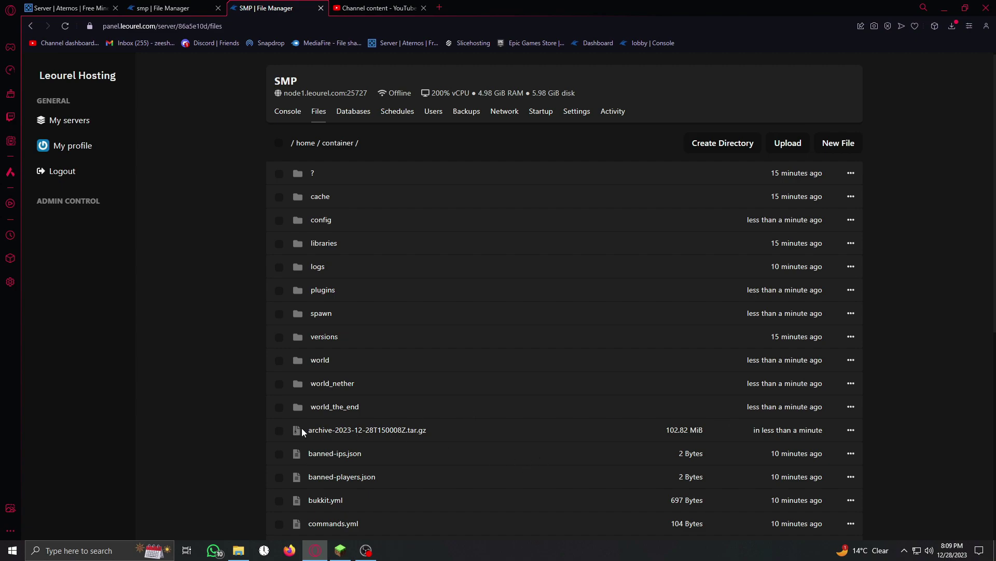
left_click(851, 430)
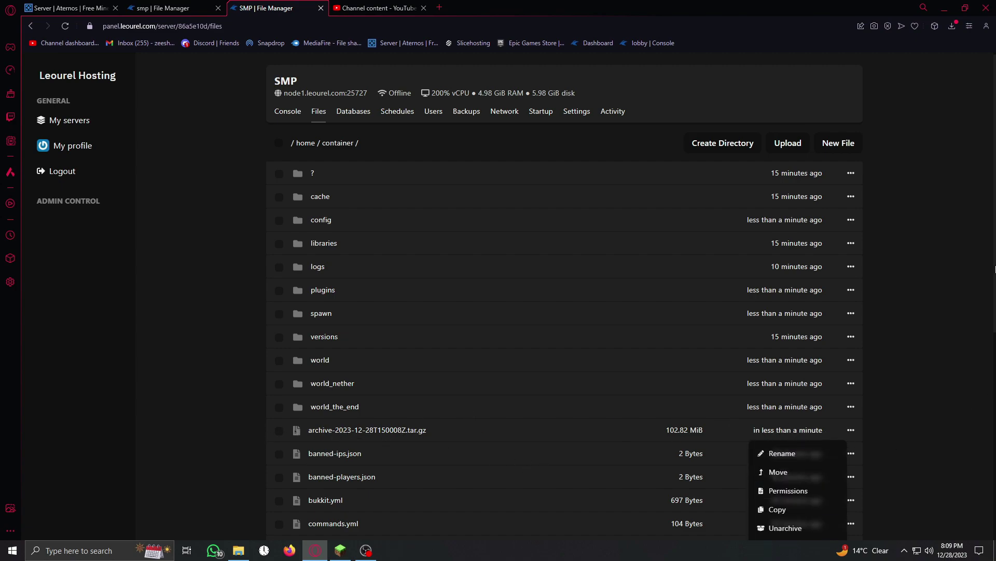
scroll(799, 499, "down", 1)
left_click(802, 512)
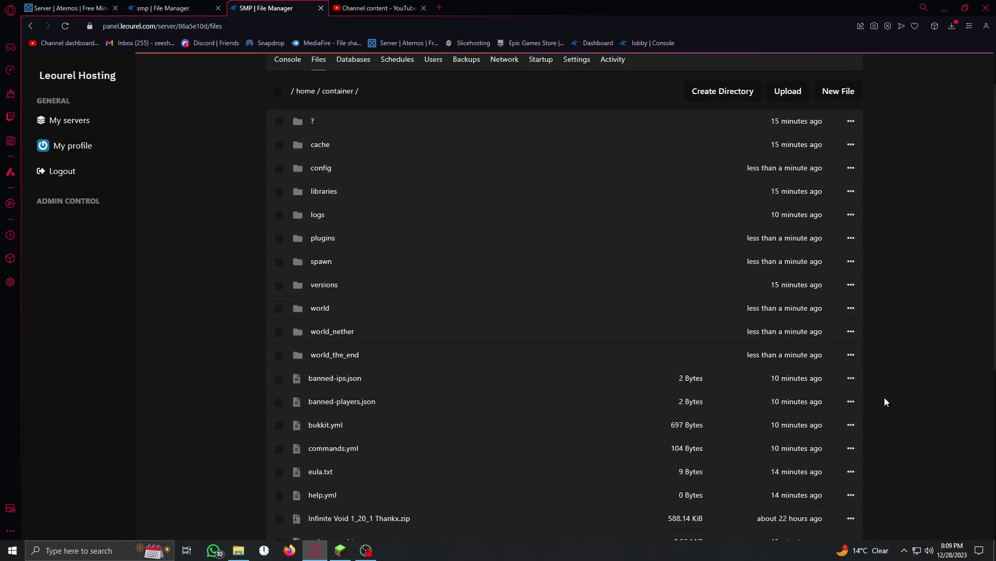
Clear the accidental text selection and return to the server console.
left_click_drag(882, 396, 310, 330)
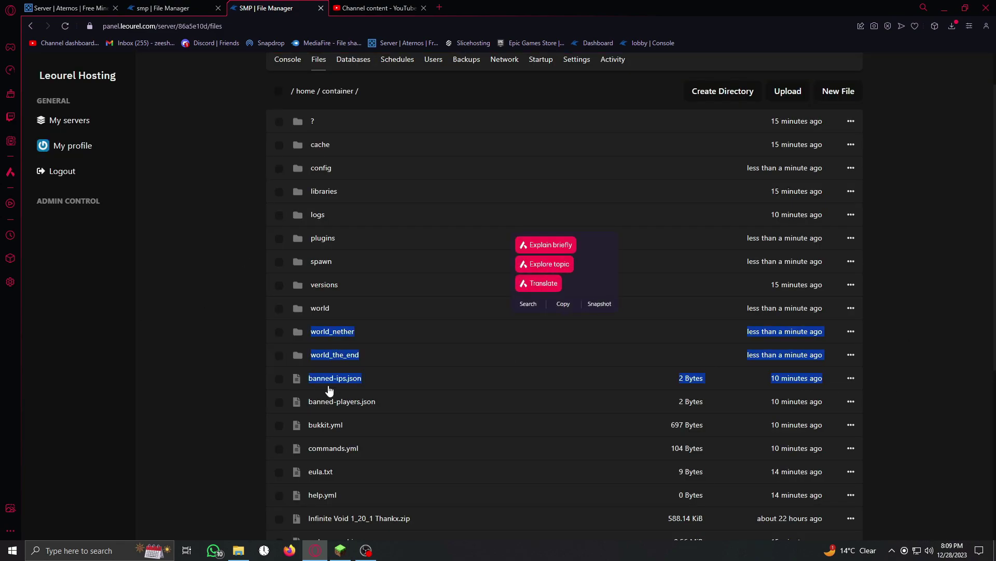
left_click(269, 325)
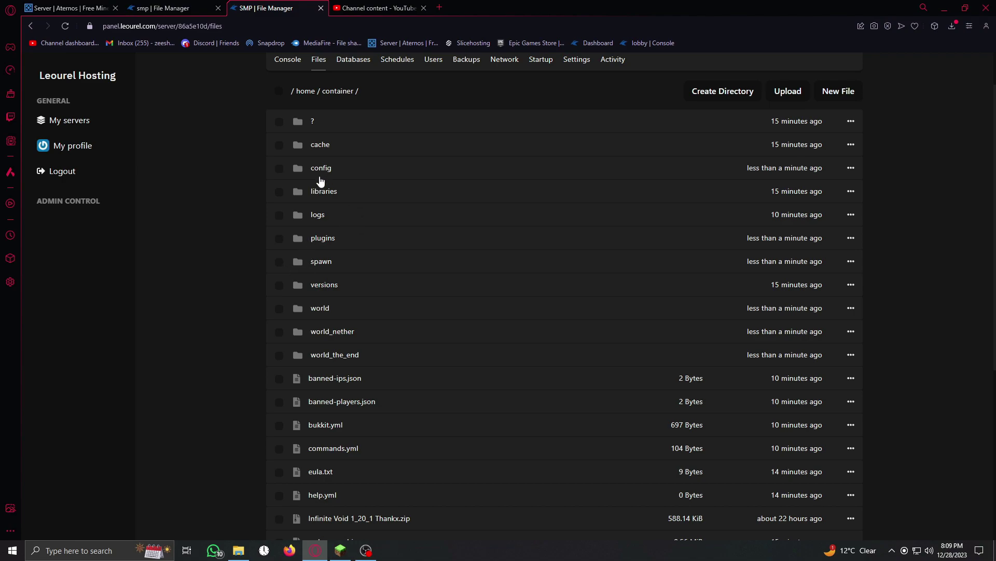
scroll(249, 176, "up", 1)
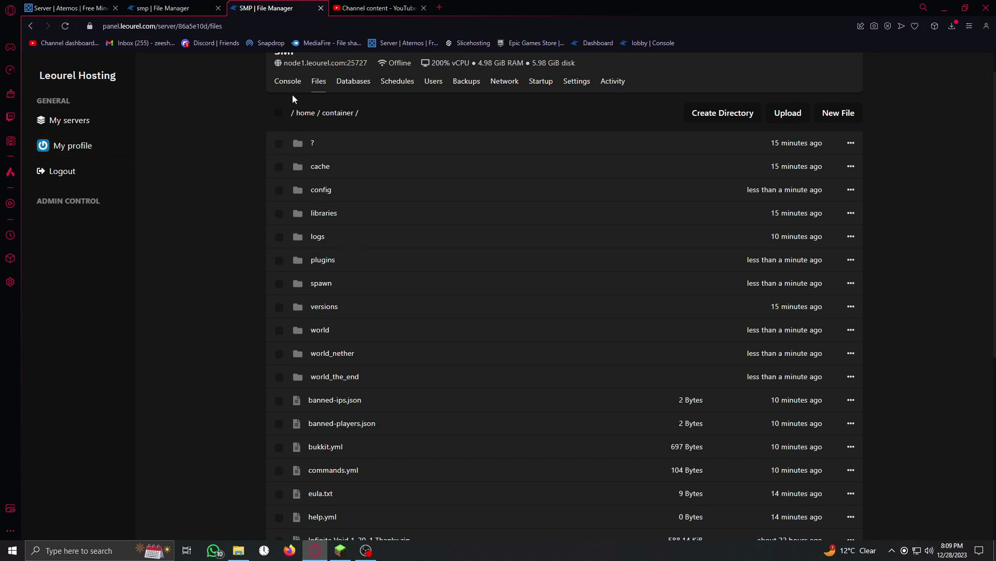
left_click(288, 82)
Start the Leourel SMP server from its console and join it from Minecraft's Multiplayer list.
left_click(302, 190)
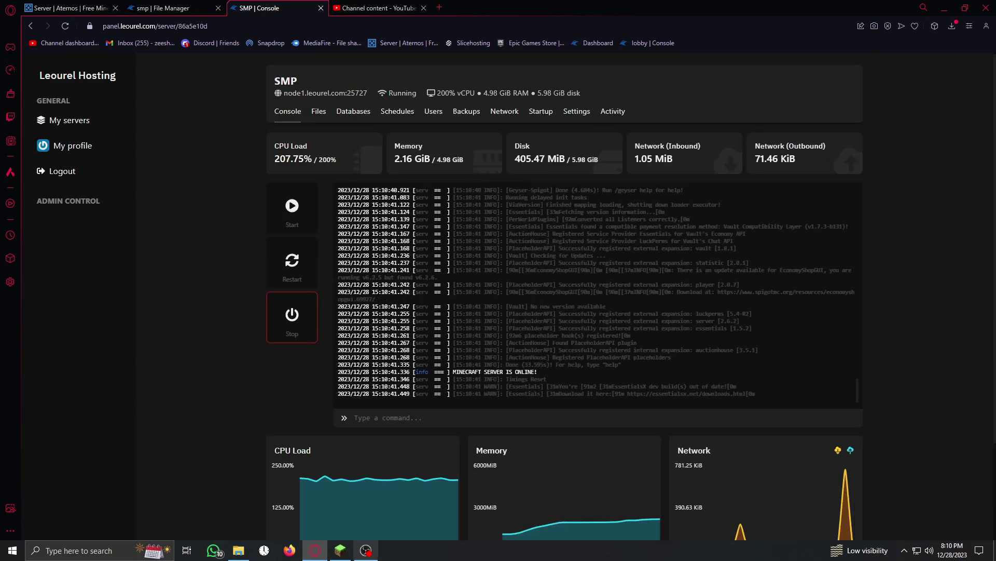
left_click(340, 549)
double_click(496, 242)
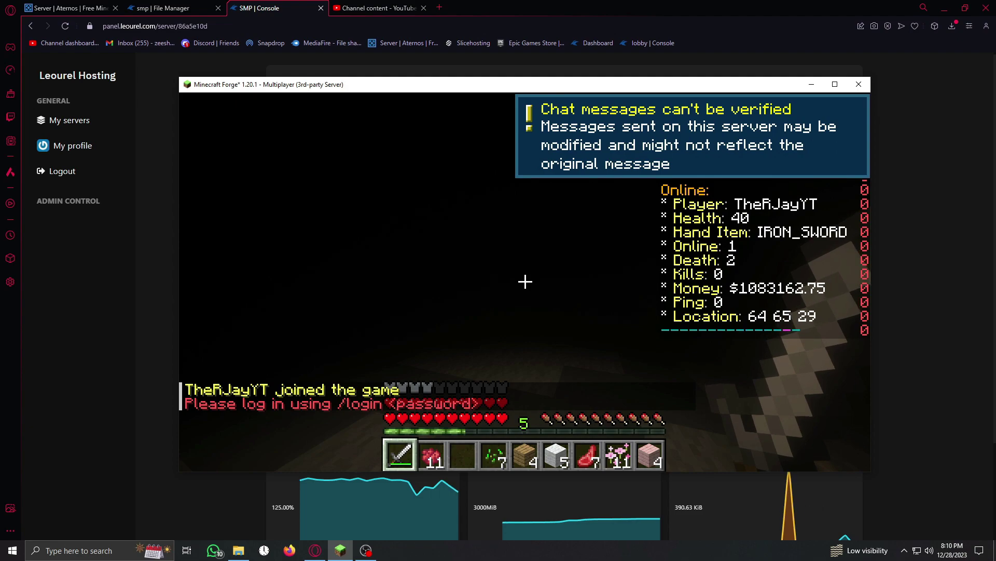
Log in on the server with the /login command and the account password.
key("Return")
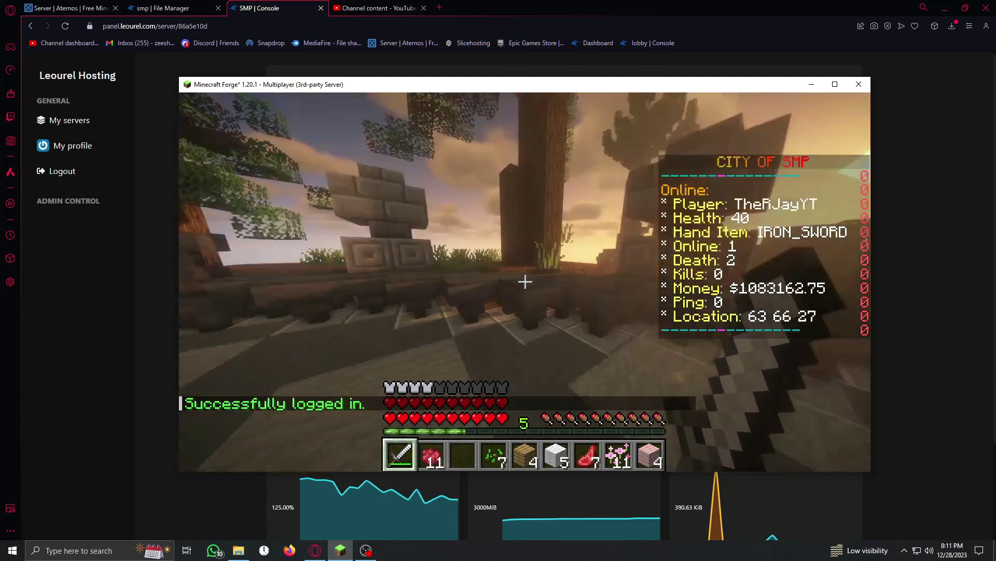
Walk through the City of SMP hub toward the NPC statues, toggling third-person view.
key("w")
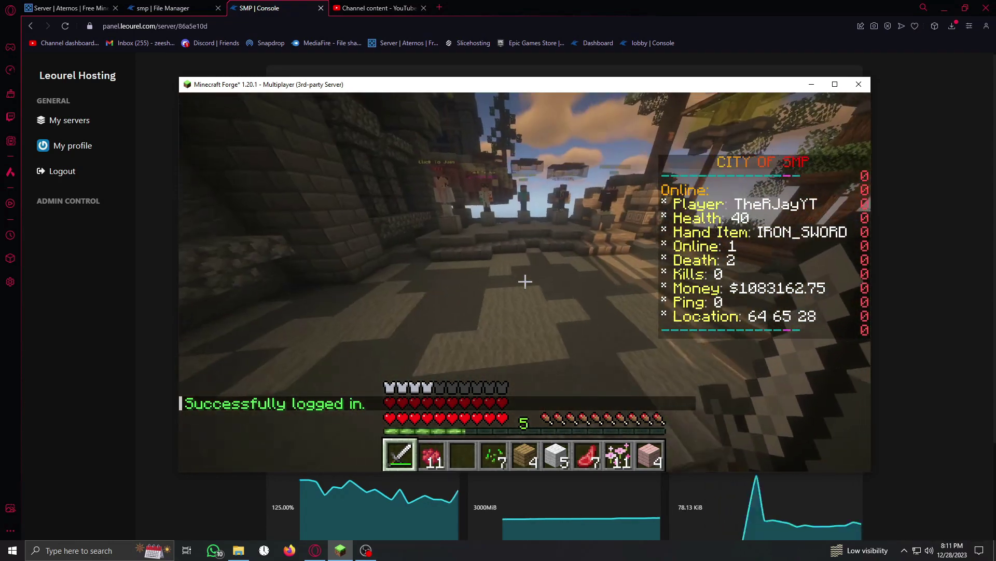
key("w")
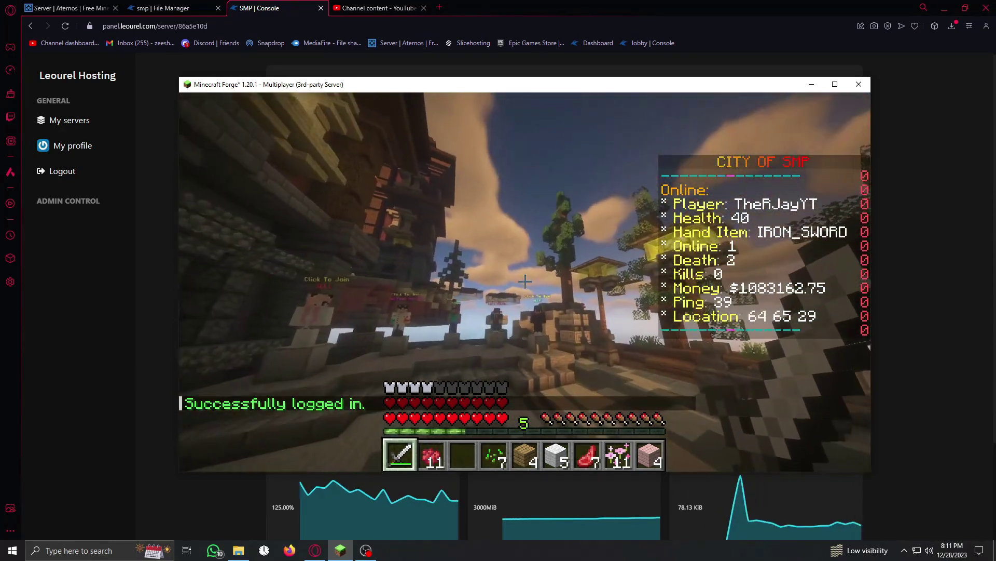
key("F5")
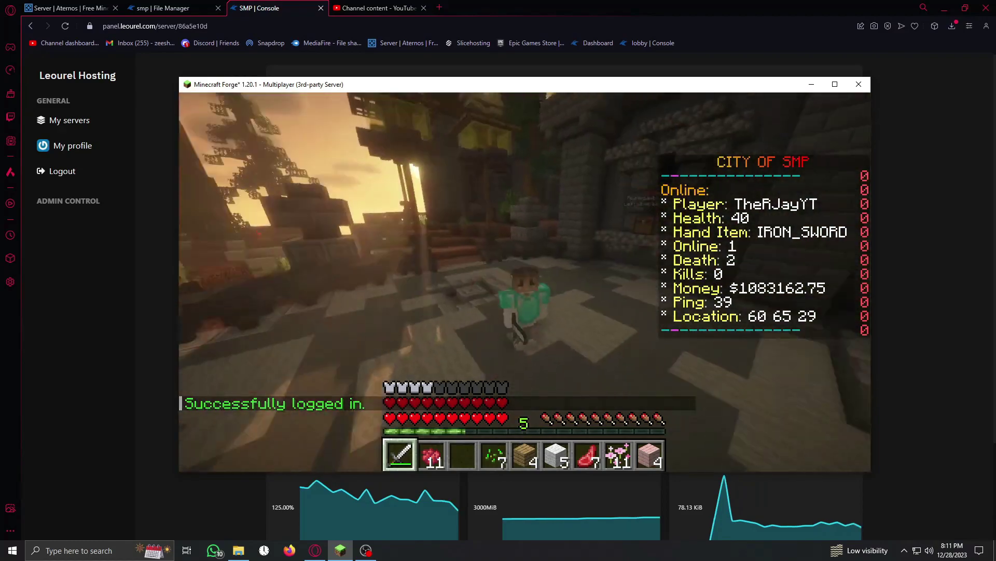
key("w")
key("F5")
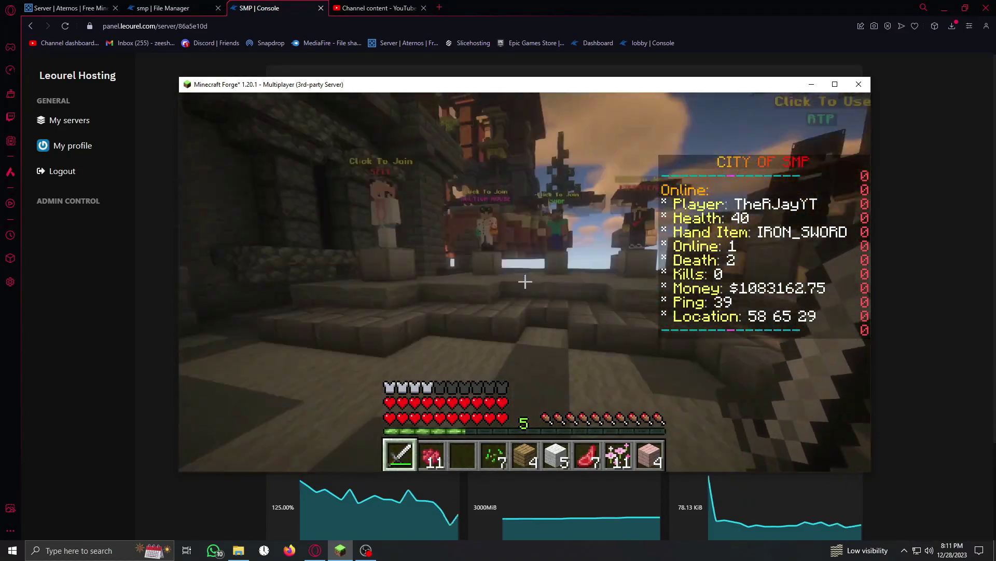
key("w")
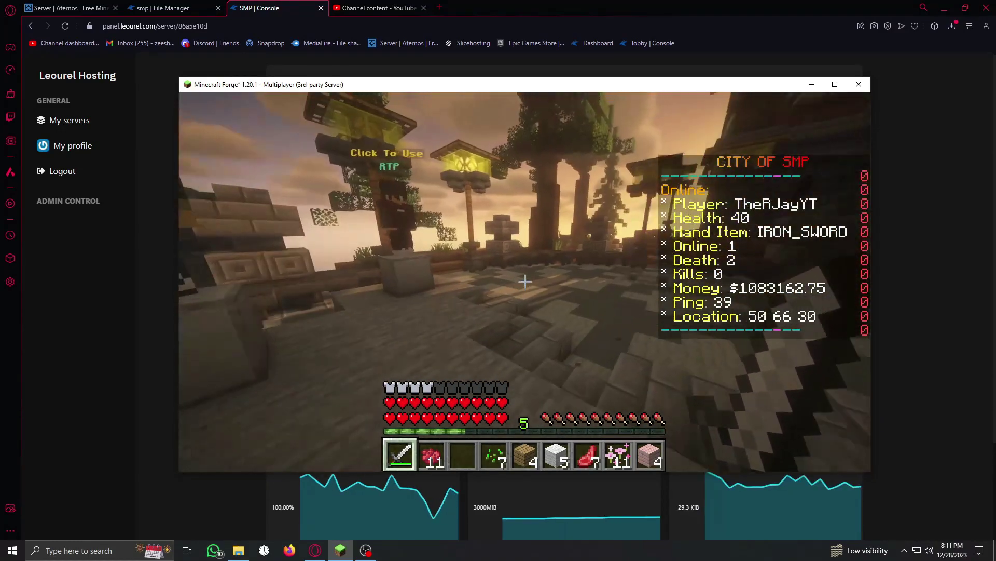
key("w")
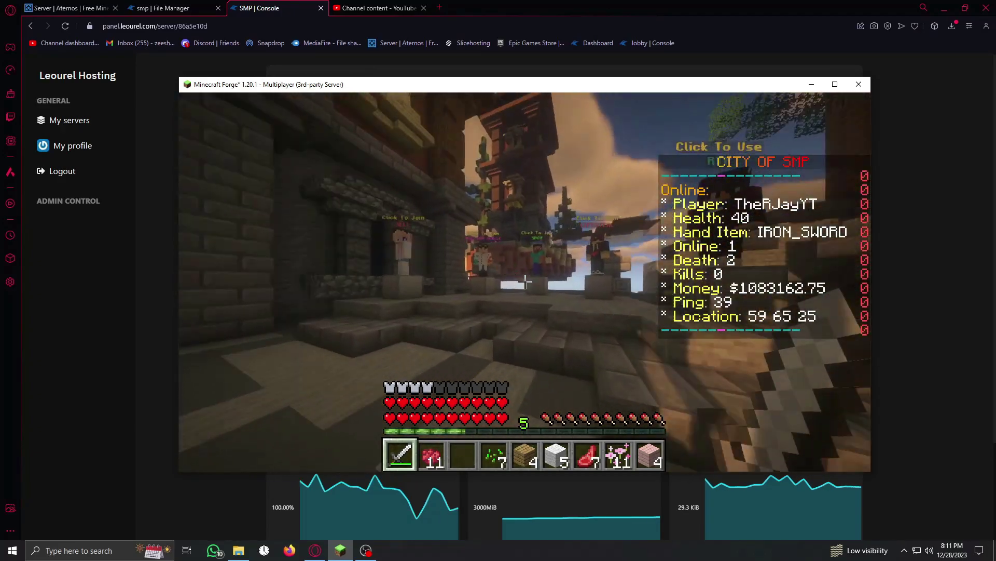
key("w")
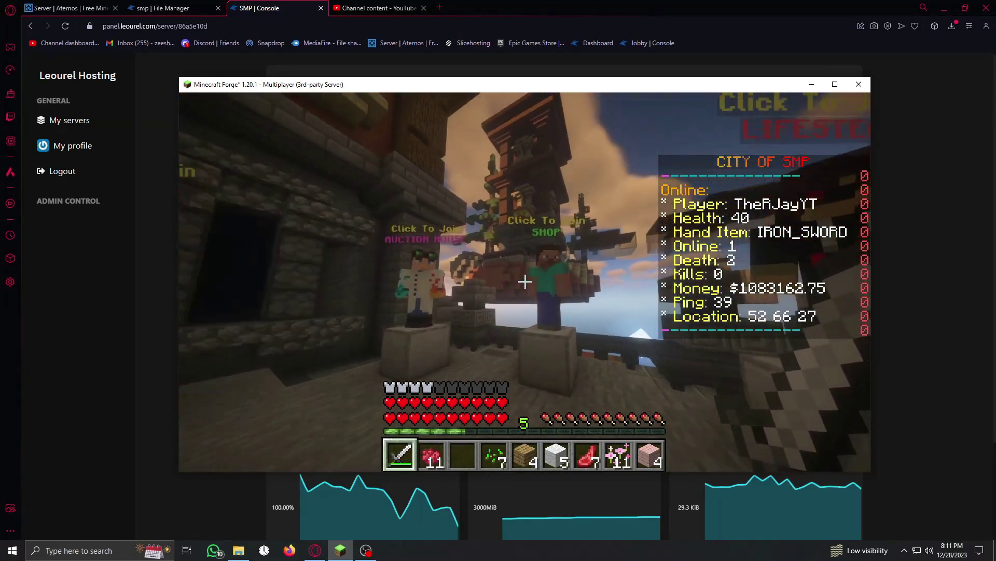
key("w")
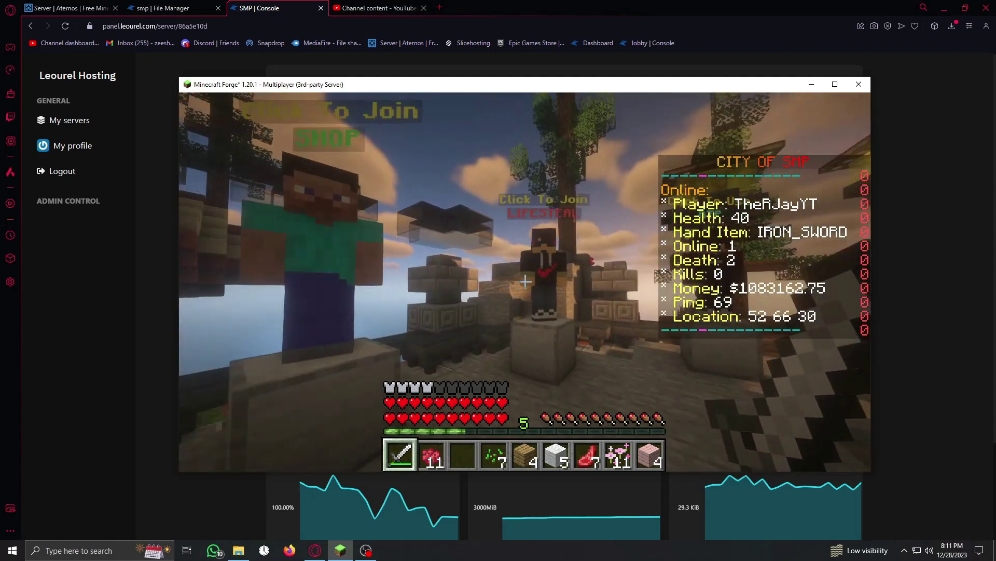
Use the LIFESTEAL NPC to warp into the lifesteal world, then quit Minecraft.
right_click(525, 282)
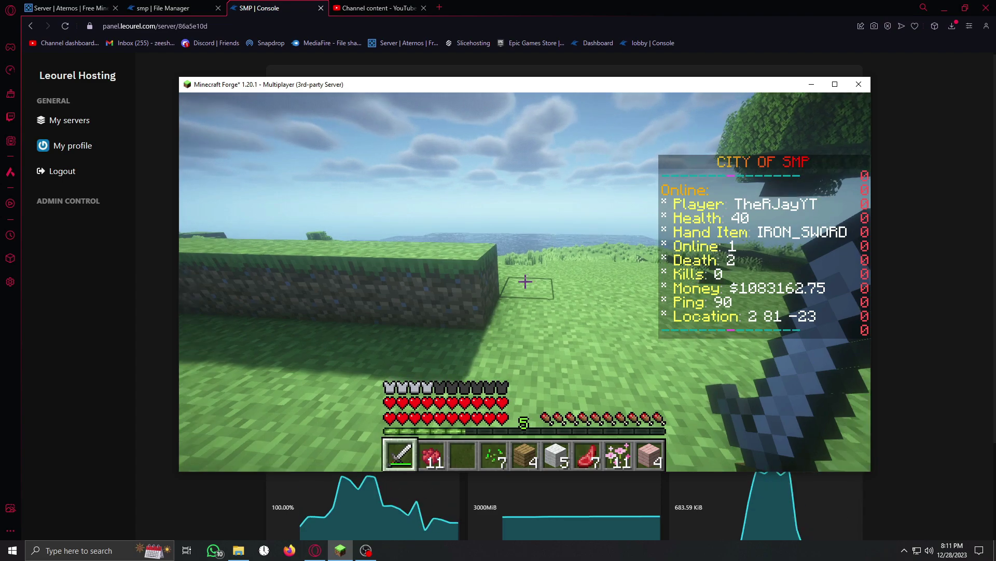
key("F5")
key("F5")
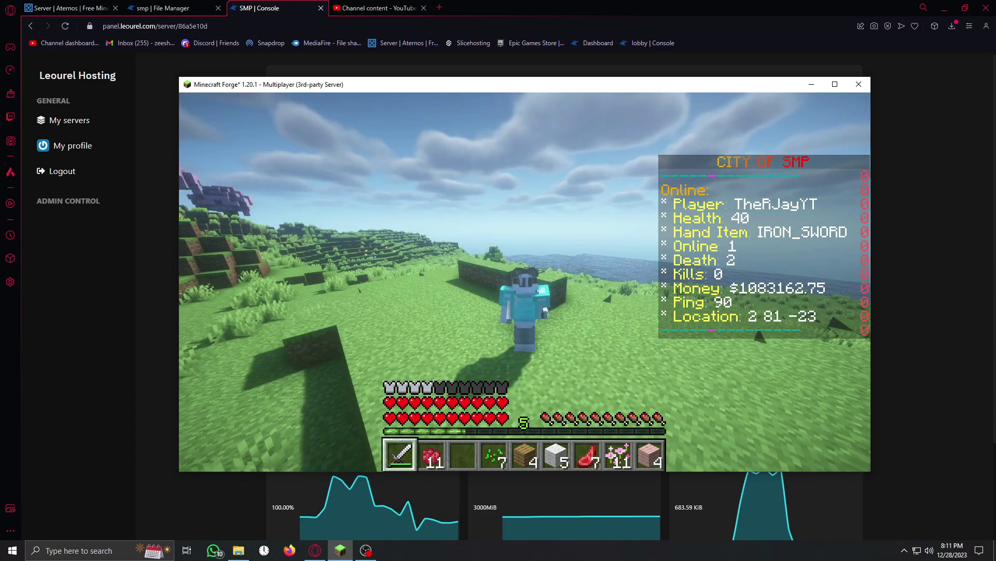
key("alt+F4")
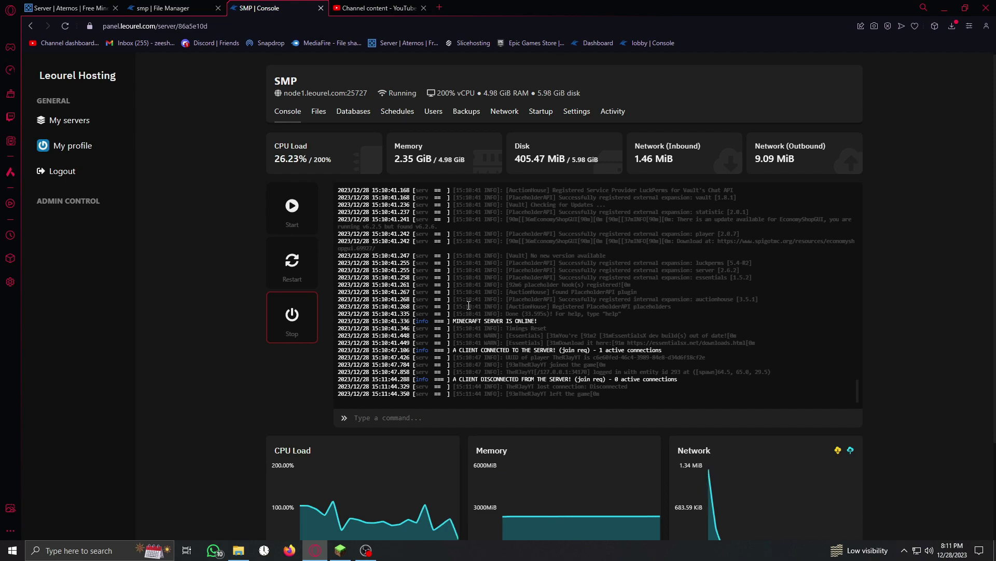
Check the Slicehosting dashboard, then return to the offline RJayGamer.aternos.me Aternos page.
left_click(68, 8)
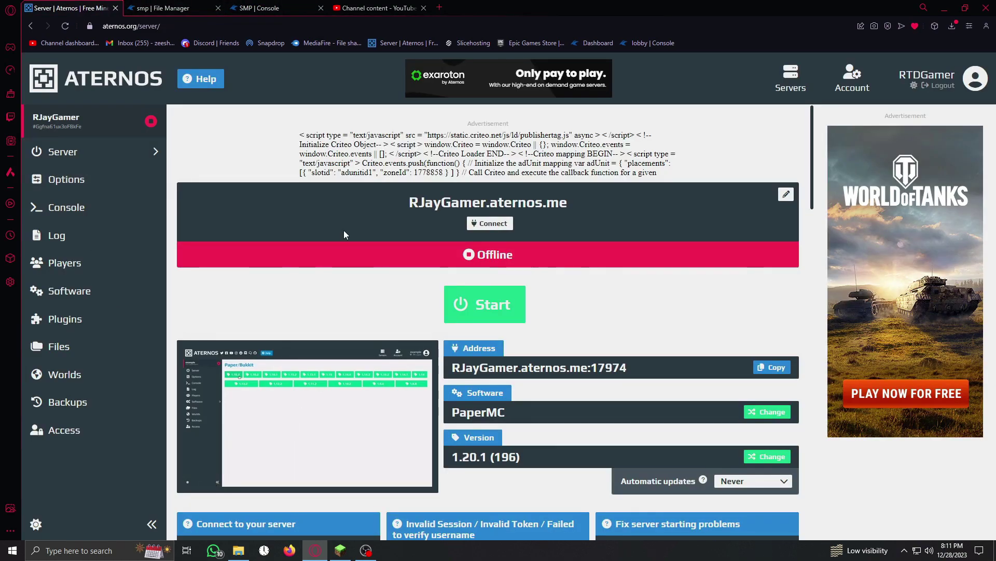
left_click(258, 8)
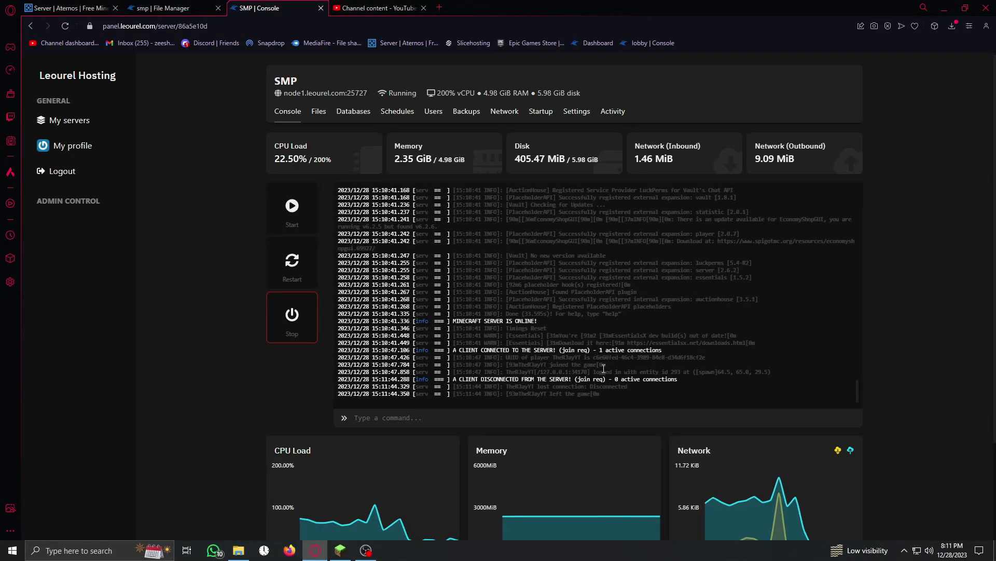
key("ctrl+shift+Tab")
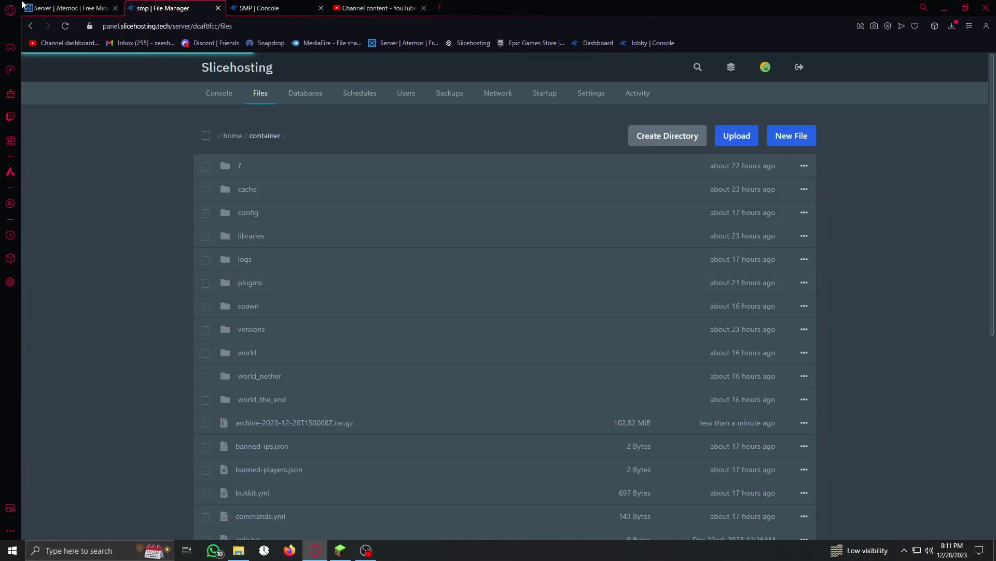
key("ctrl+shift+Tab")
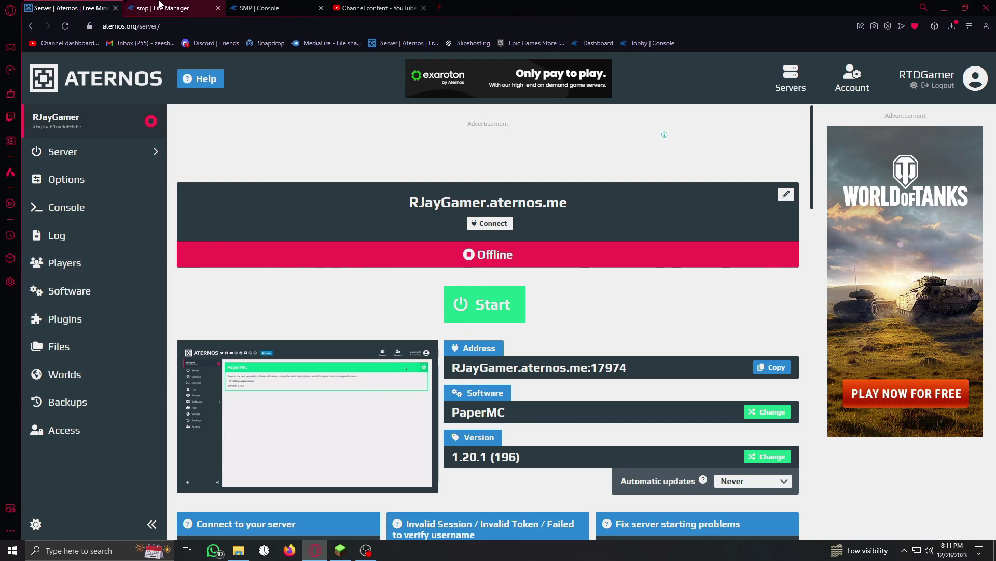
left_click(161, 8)
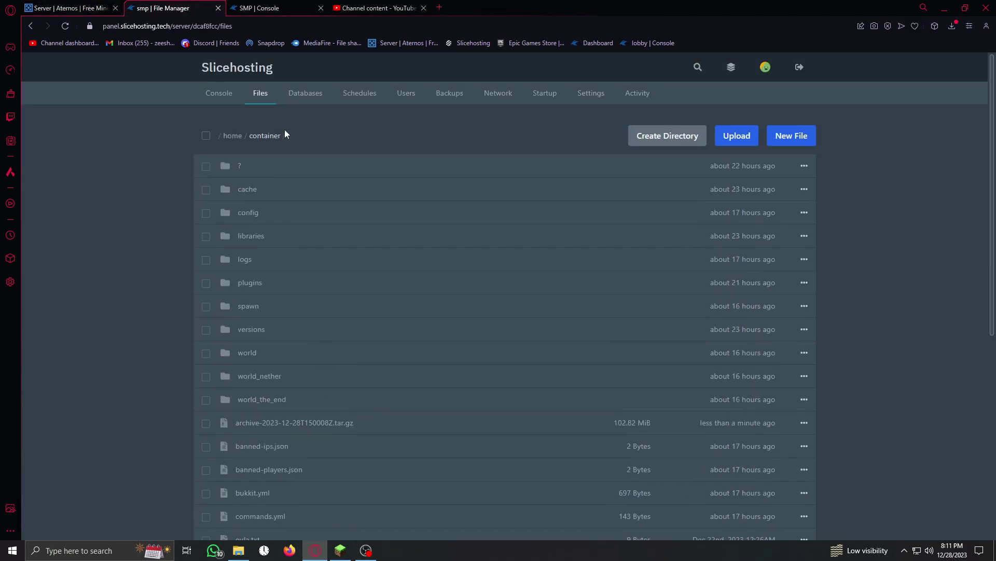
left_click(244, 68)
key("ctrl+shift+Tab")
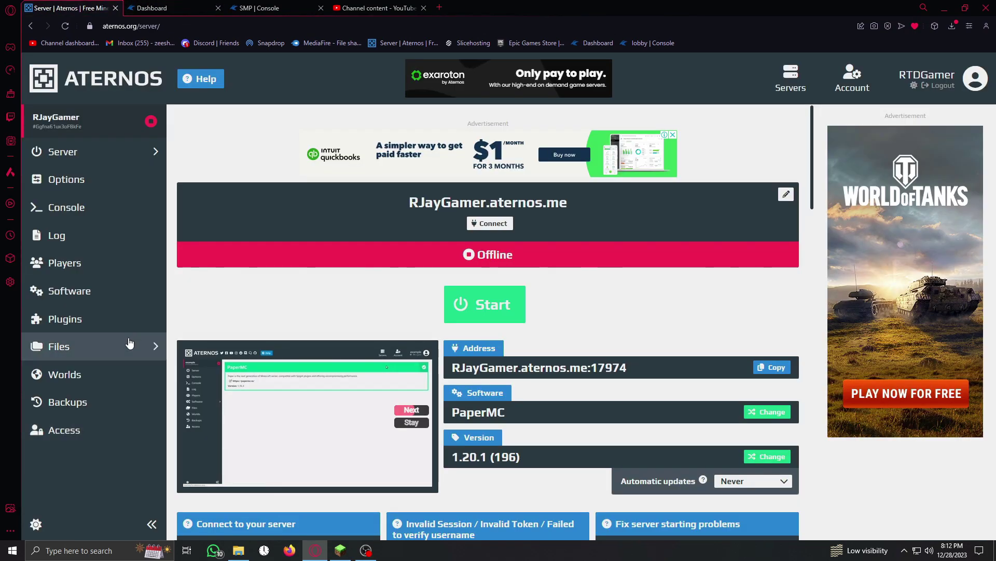
Open the Aternos server files, glance at the backups list, and return to the file listing.
left_click(89, 355)
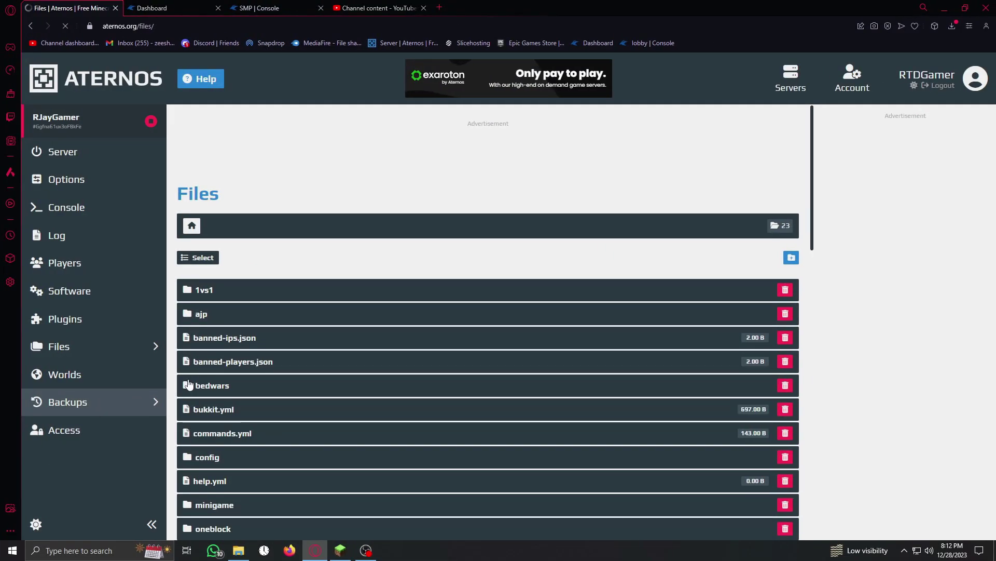
left_click(134, 400)
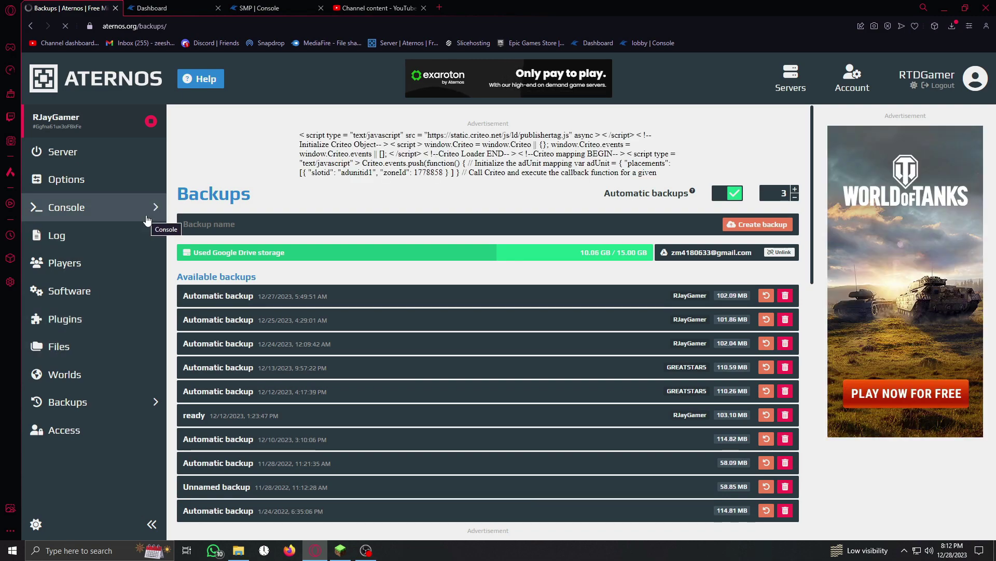
left_click(76, 349)
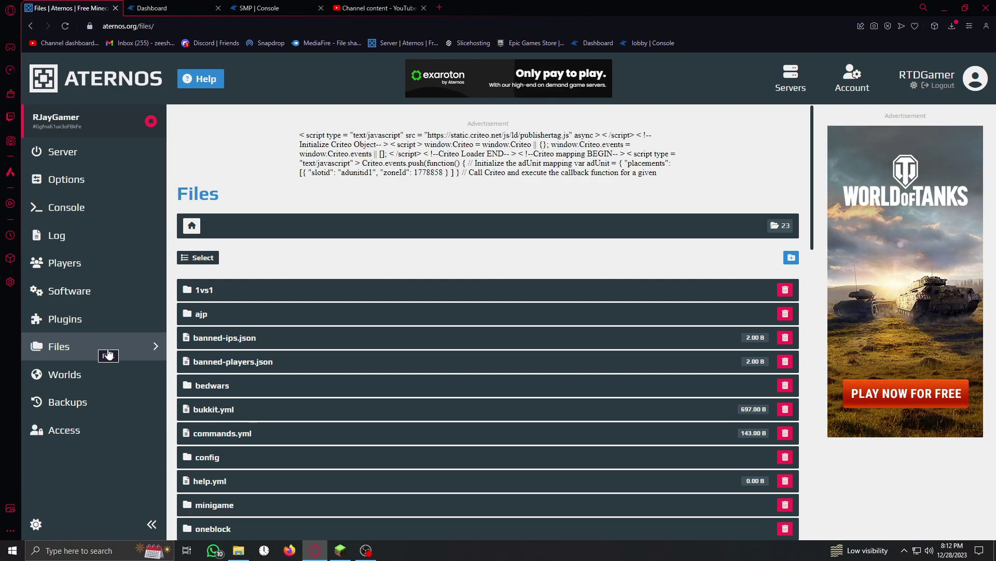
Open the plugins folder and scroll through its 49 plugin folders and jar files.
scroll(815, 191, "down", 1)
scroll(815, 208, "down", 3)
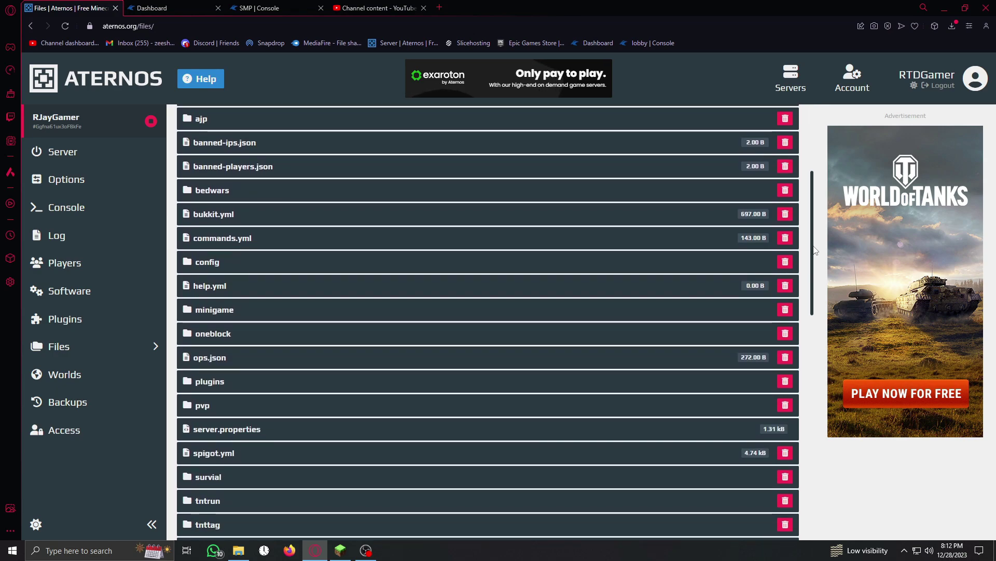
scroll(820, 226, "up", 1)
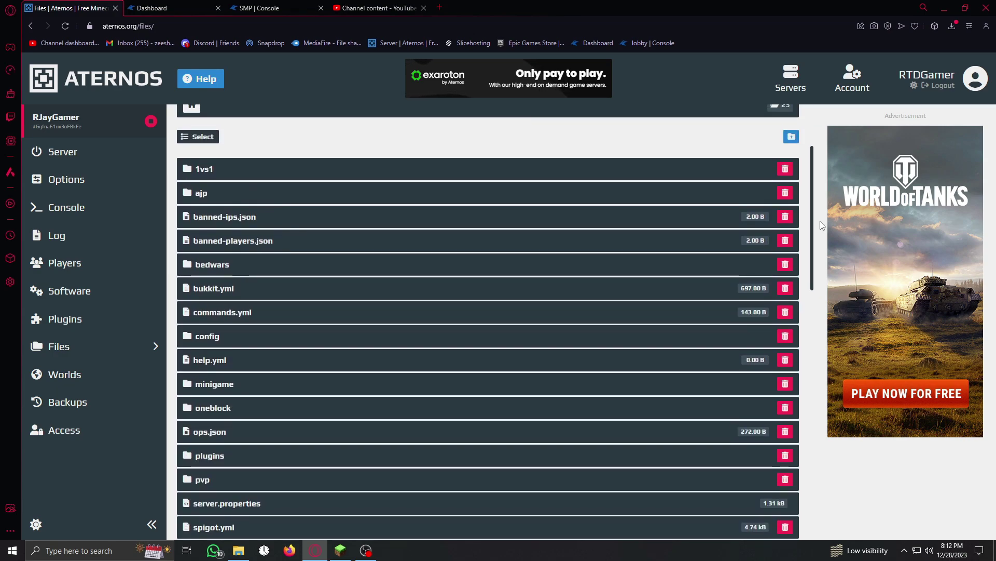
scroll(256, 295, "down", 3)
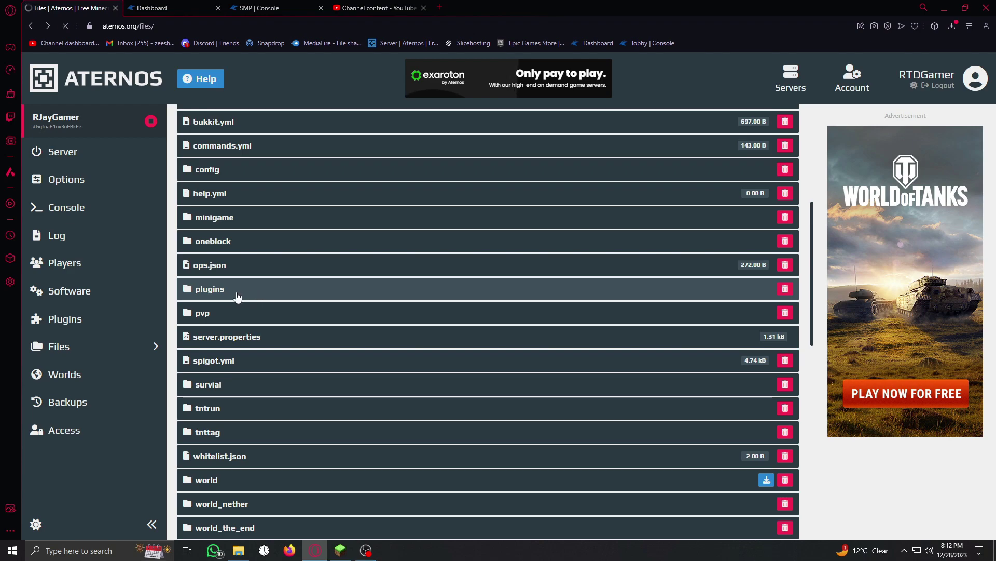
left_click(237, 296)
scroll(815, 178, "down", 2)
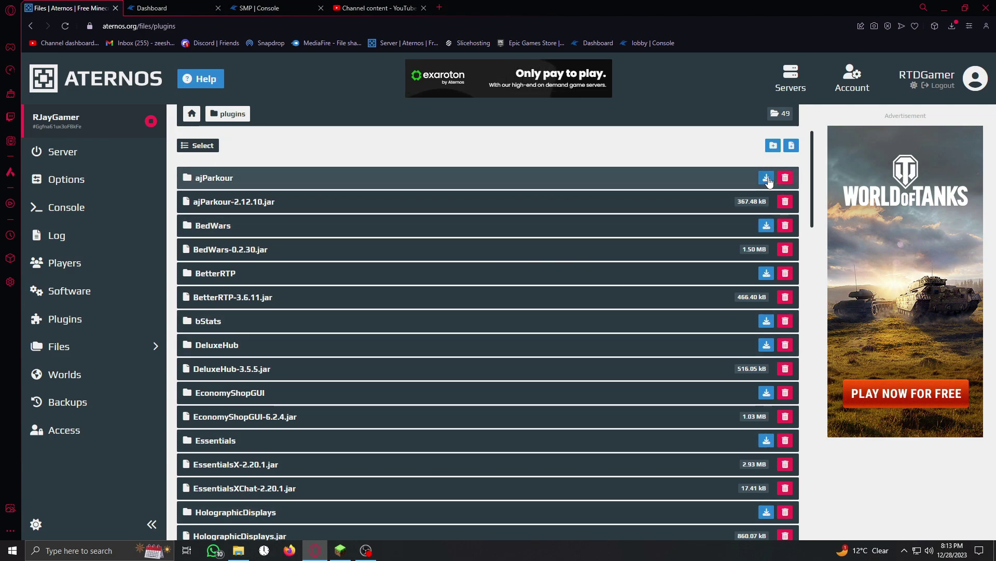
scroll(814, 204, "down", 1)
scroll(342, 419, "down", 1)
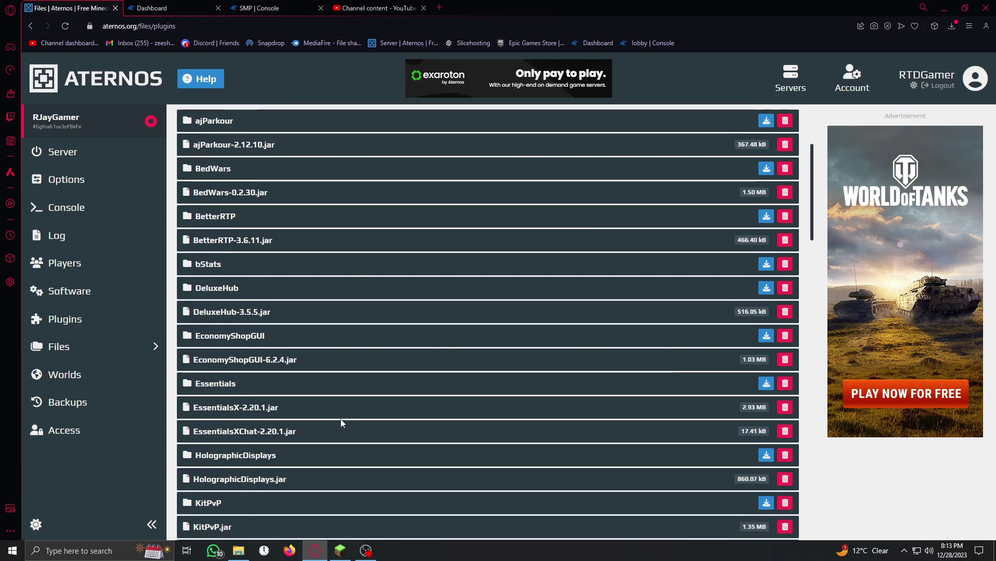
key("alt+Tab")
Create two folders named 'plugin folder' and 'plugins' inside New folder.
left_click_drag(451, 157, 495, 195)
right_click(443, 298)
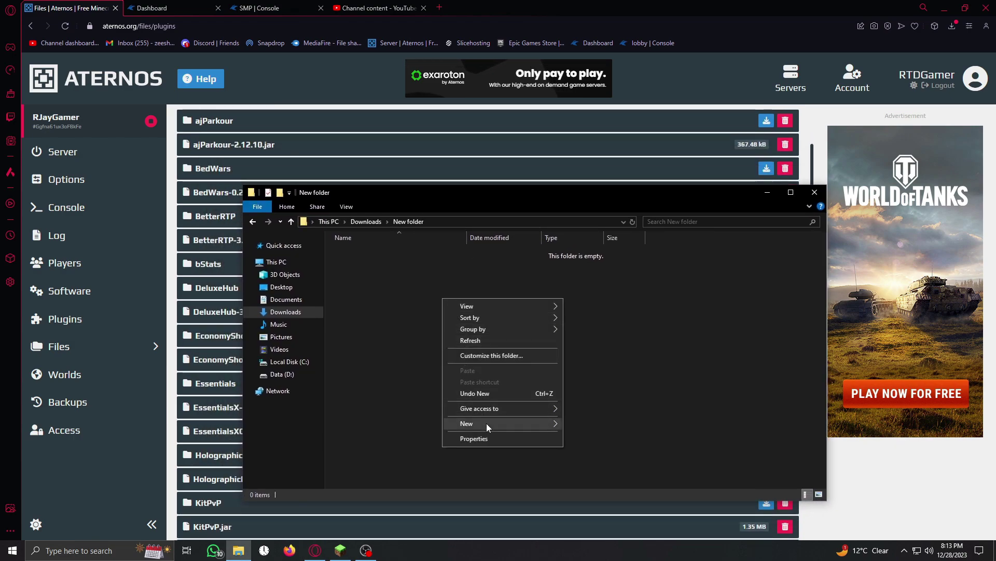
mouse_move(487, 422)
left_click(592, 423)
type("plugin f")
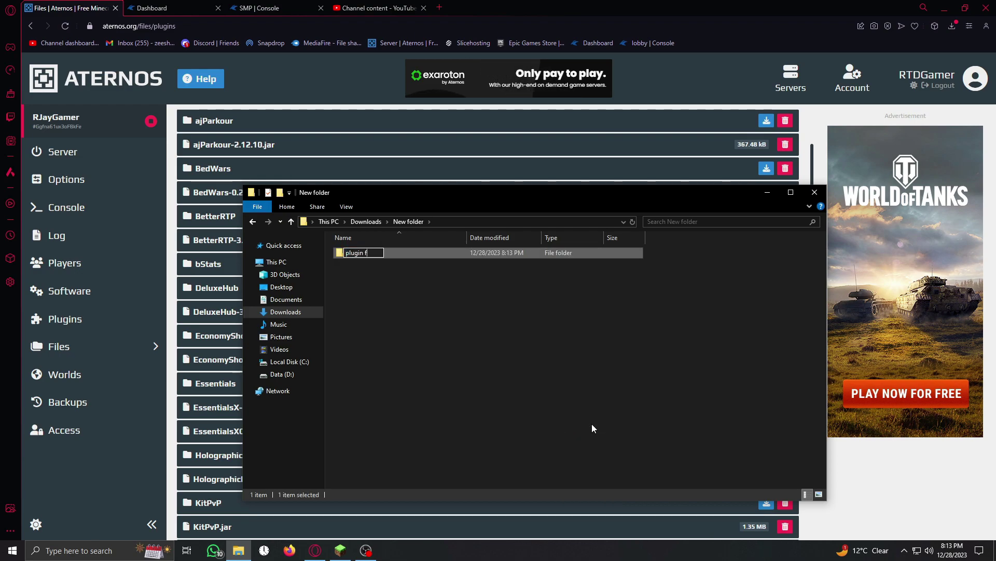
type("older")
right_click(592, 423)
mouse_move(515, 460)
left_click(628, 460)
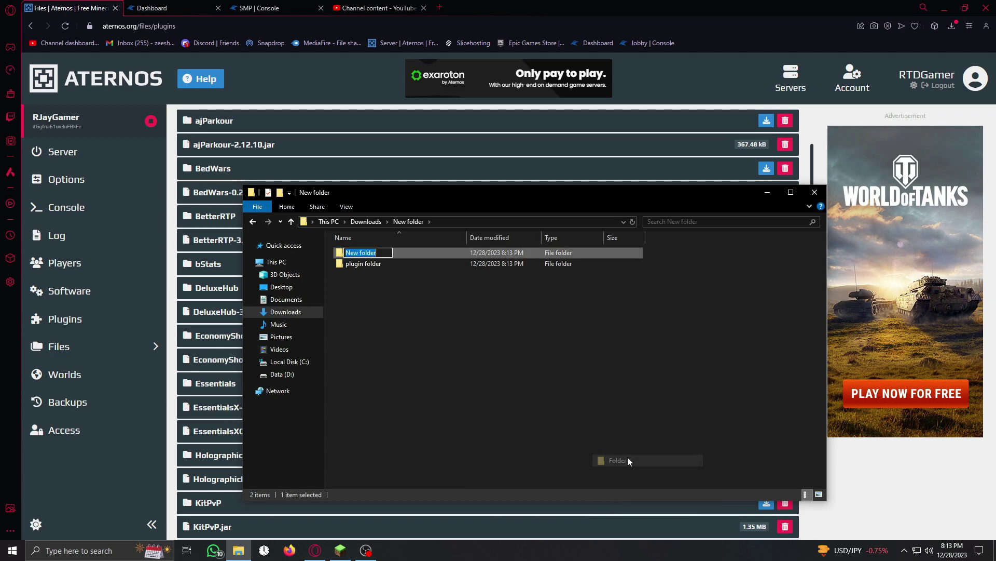
type("plugins")
key("Return")
Select the 24 plugin archives in Downloads, excluding the folders, and move them into 'plugin folder'.
left_click_drag(445, 194, 454, 181)
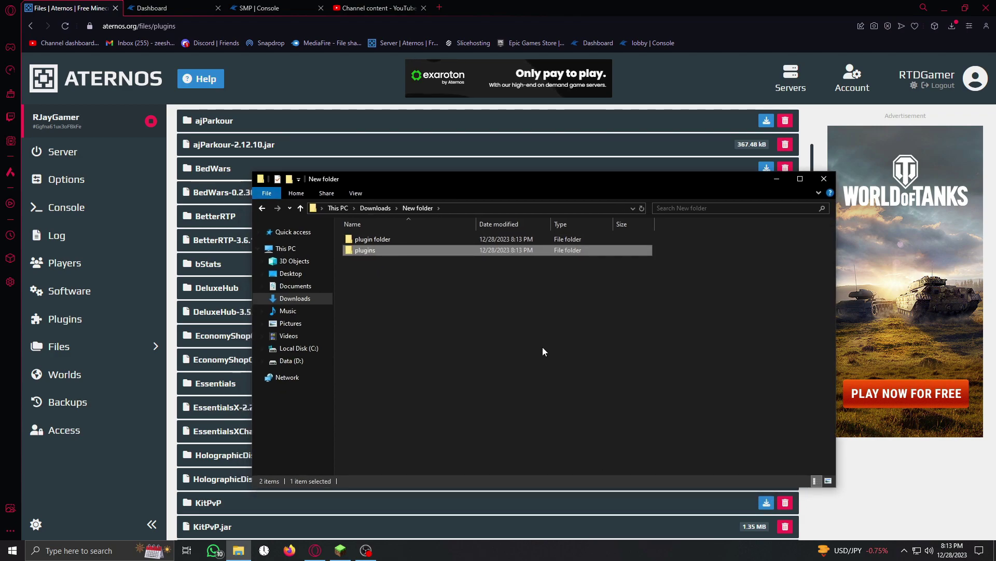
left_click(602, 5)
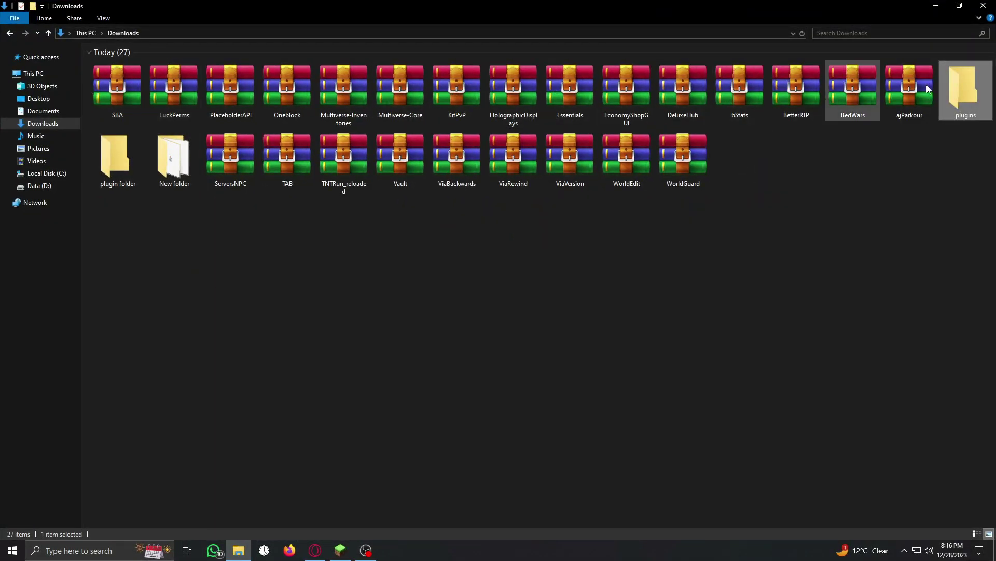
left_click(423, 253)
key("ctrl+a")
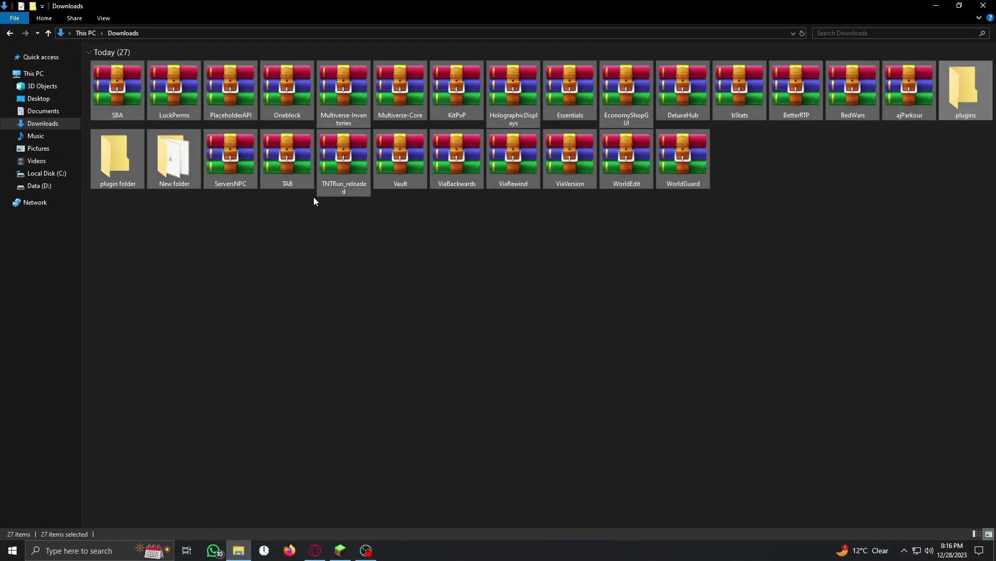
left_click(174, 155, "ctrl")
left_click(117, 156, "ctrl")
left_click(945, 96, "ctrl")
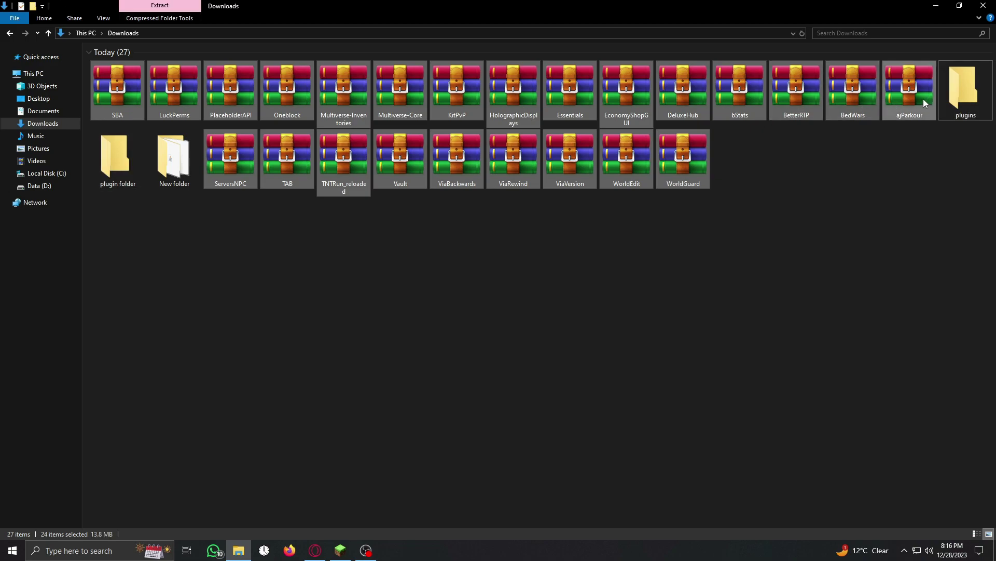
left_click_drag(921, 95, 129, 155)
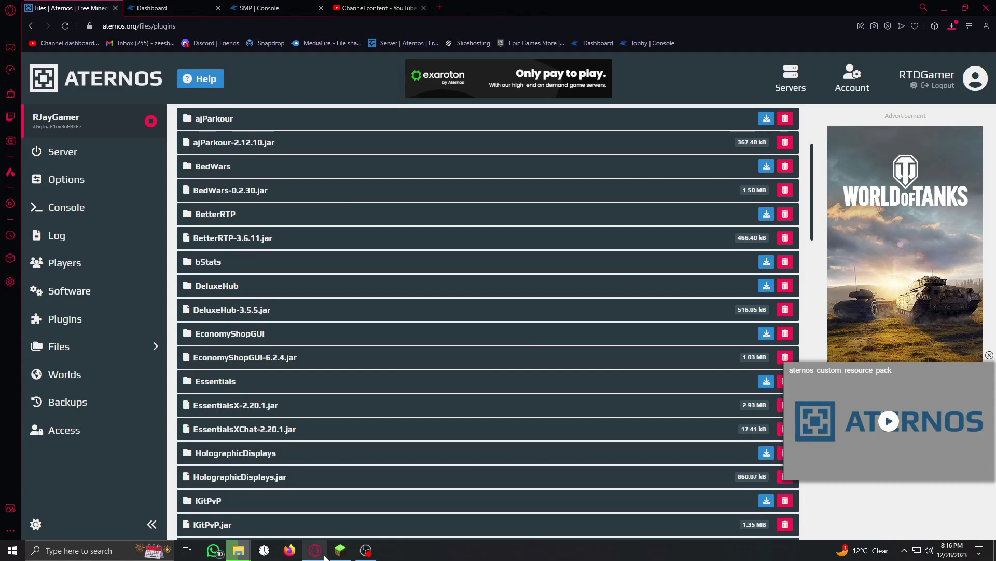
Copy 'ajParkour' from the jar name and start a search for 'ajparkour plugin' in a new tab.
left_click(315, 550)
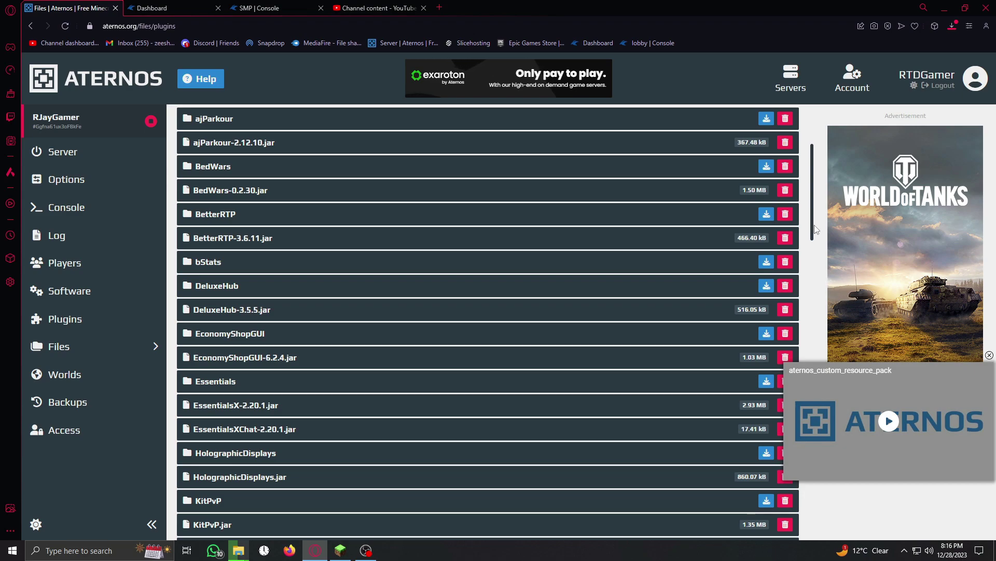
scroll(814, 225, "up", 3)
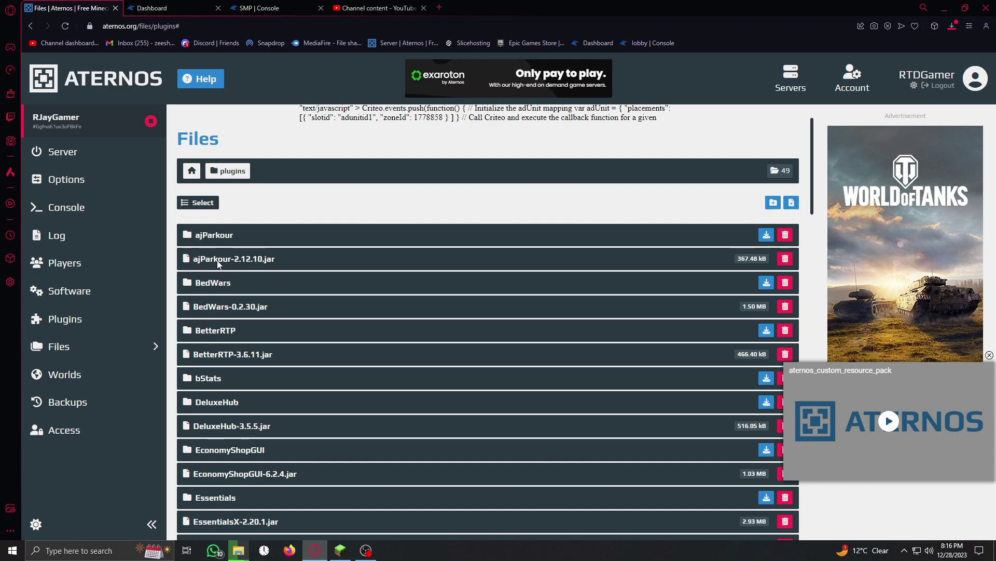
left_click_drag(237, 266, 231, 266)
key("ctrl+c")
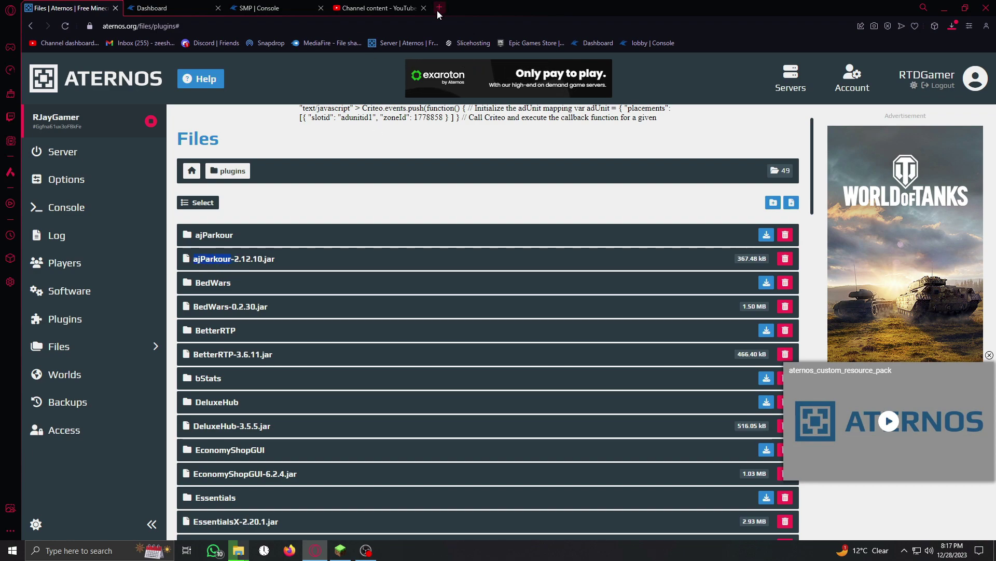
left_click(439, 8)
key("ctrl+v")
type("plug")
key("Down")
Run the search, open the SpigotMC ajParkour page and download version 2.12.10.
key("Return")
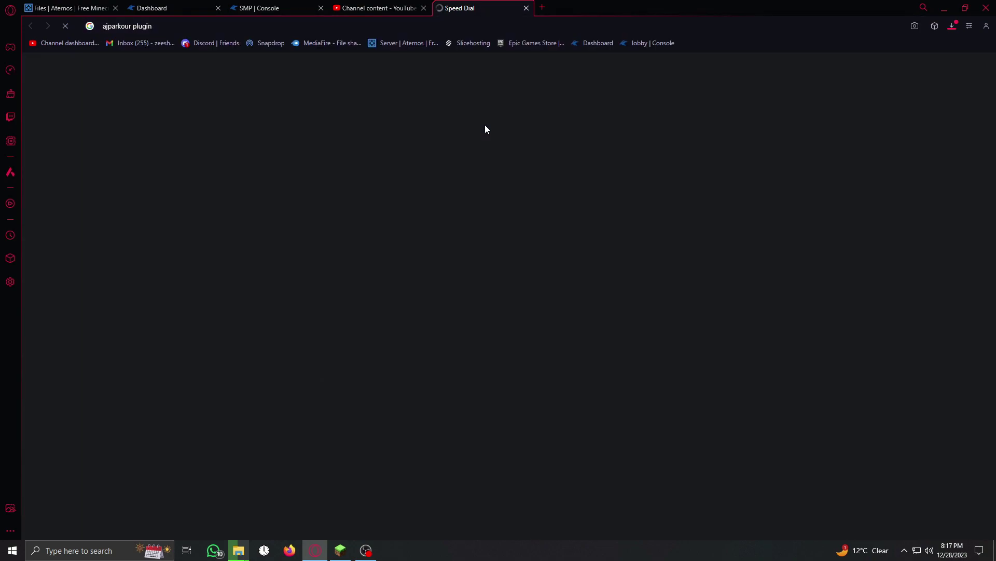
left_click(367, 179)
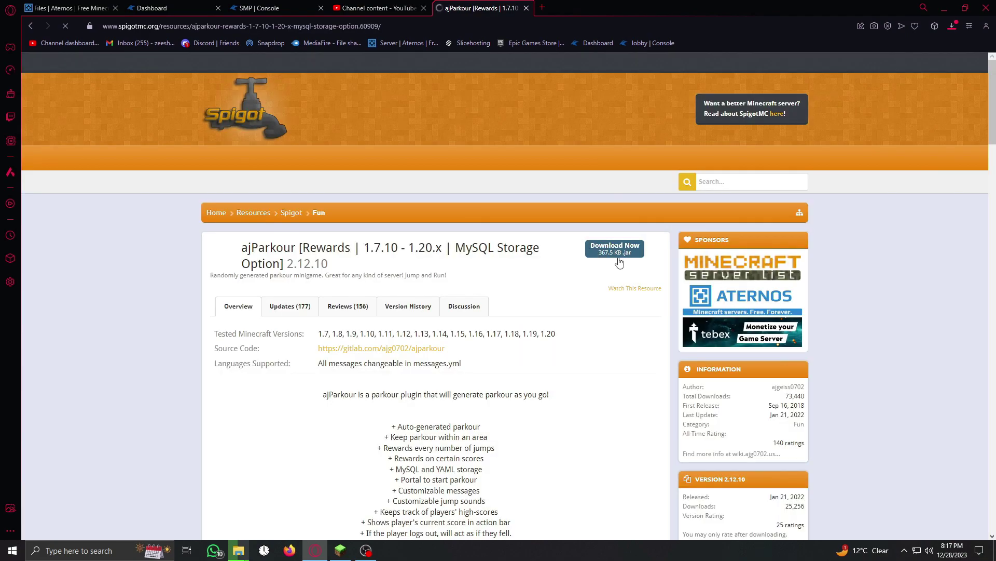
left_click(620, 262)
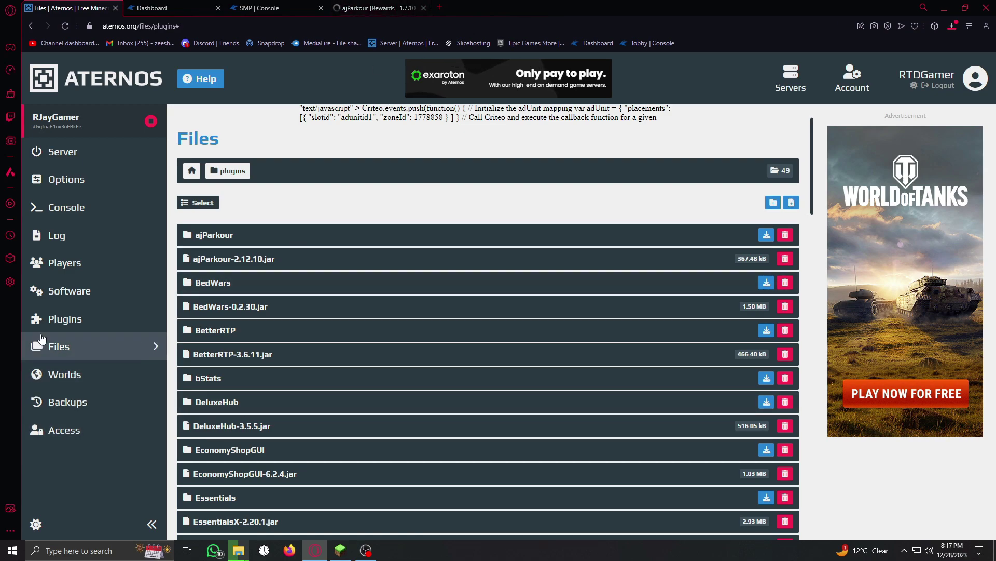
Find WorldGuard in the Aternos plugin catalogue and download its 7.0.9 release from CurseForge.
left_click(54, 320)
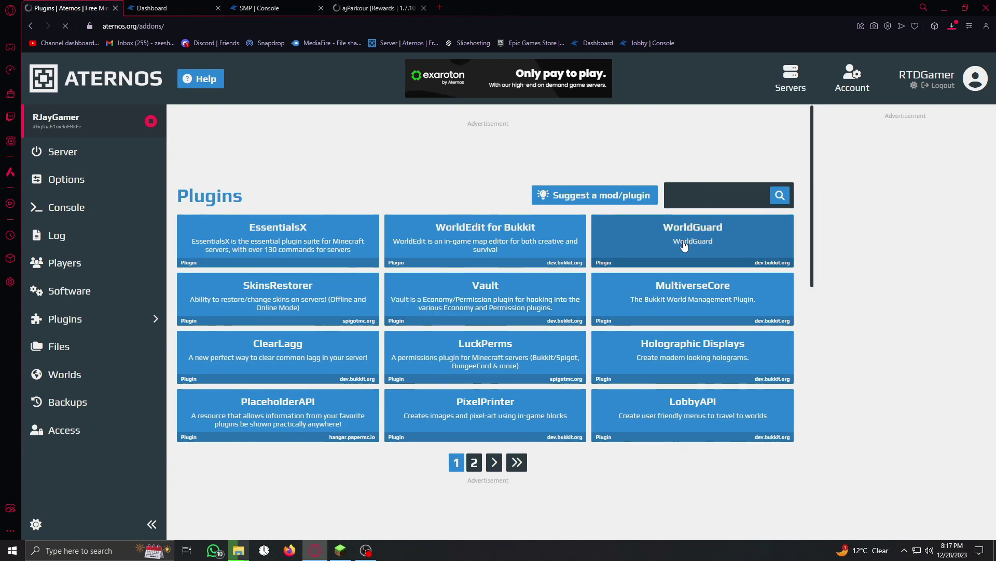
left_click(684, 245)
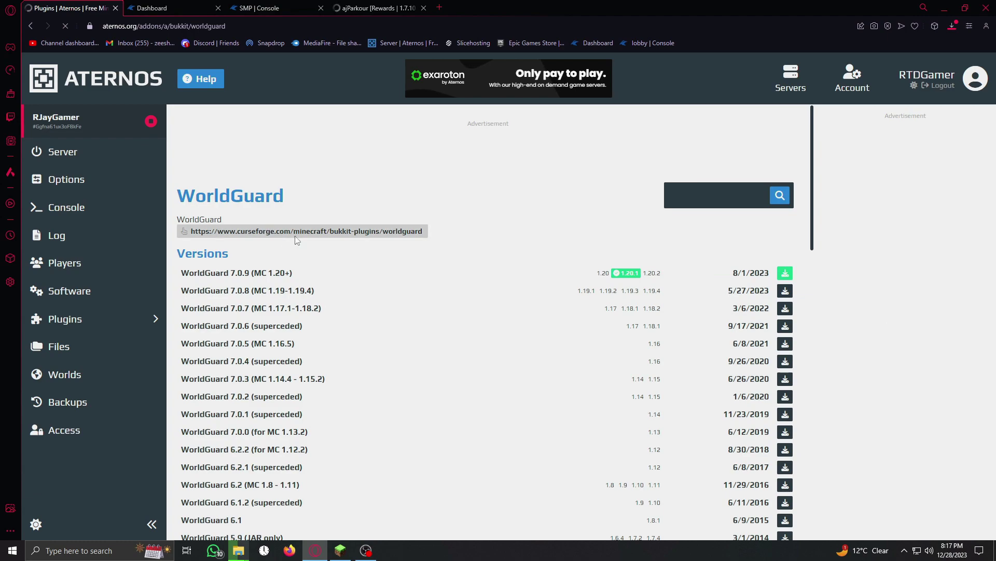
left_click(294, 234)
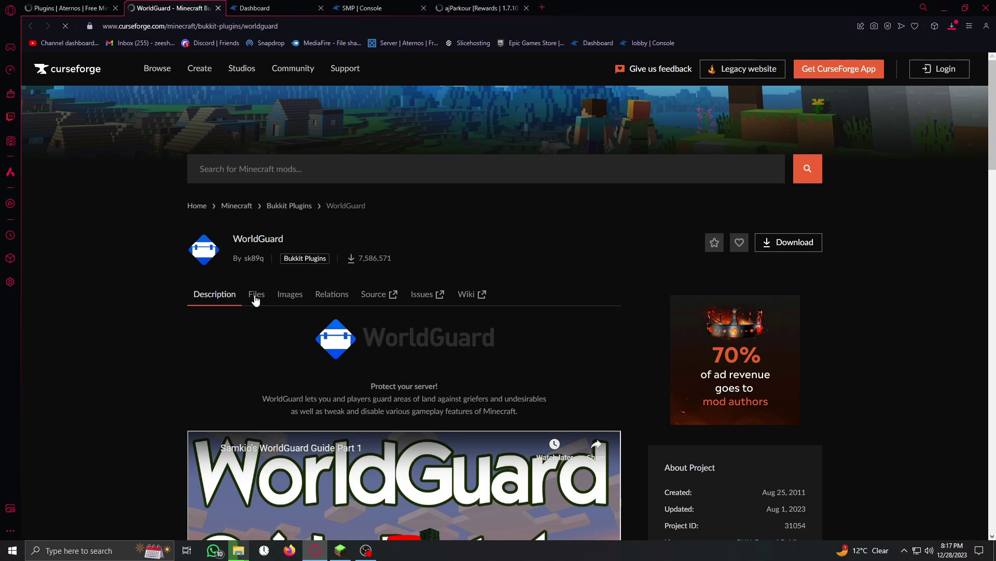
left_click(256, 300)
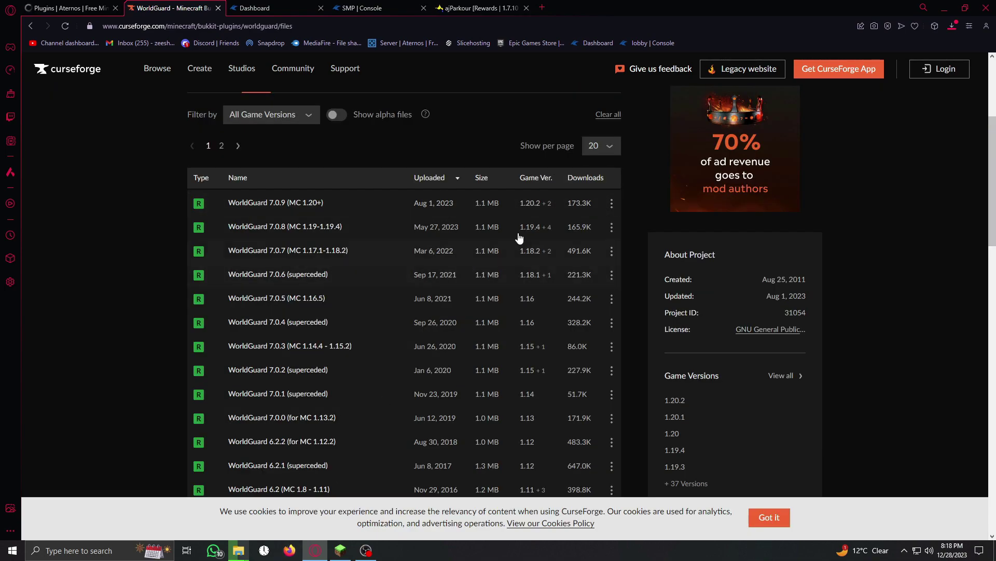
left_click(612, 207)
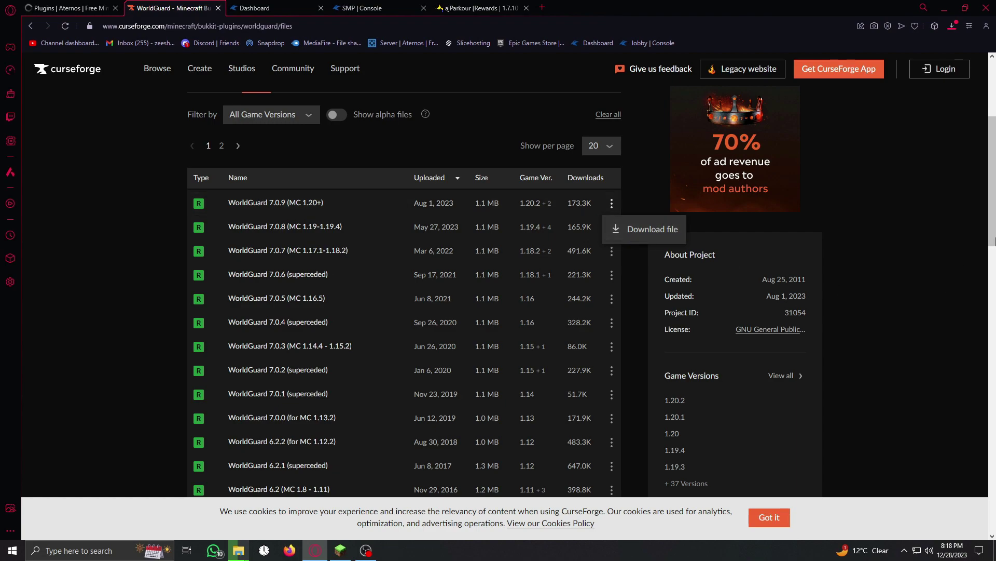
scroll(623, 229, "up", 5)
left_click(73, 6)
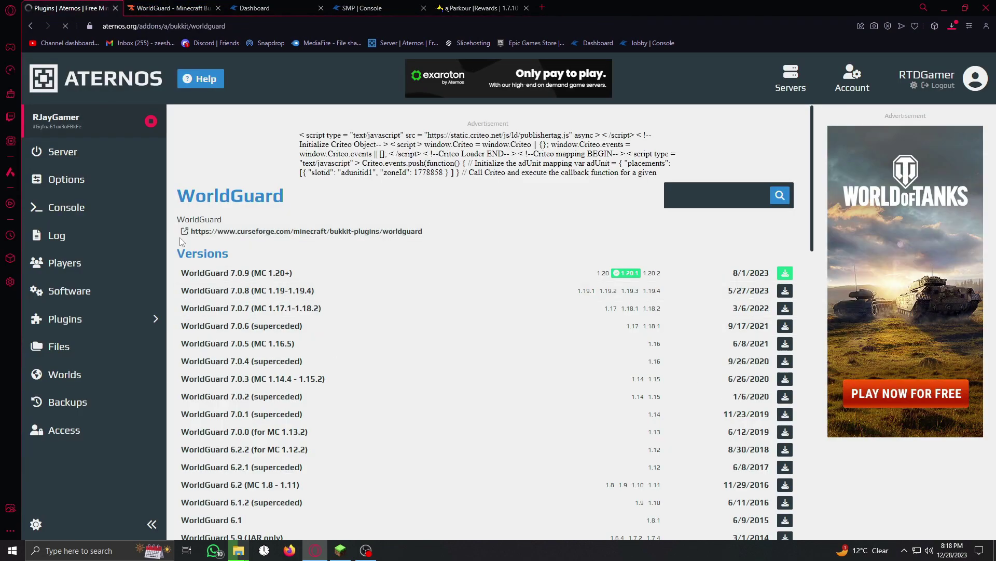
left_click(70, 351)
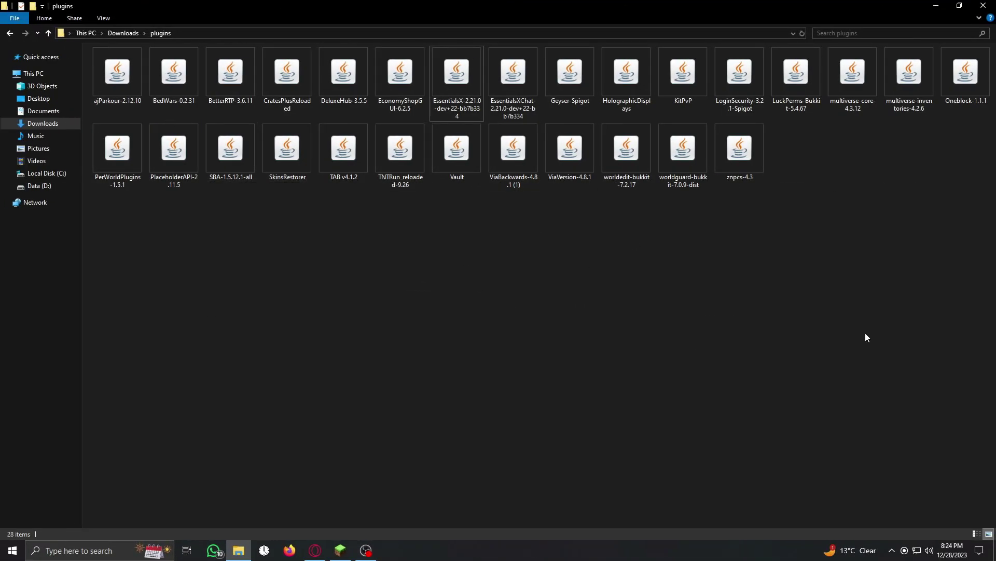
Open the Aternos worlds list, then gather the world archives into the Downloads world folder.
left_click(315, 549)
left_click(65, 374)
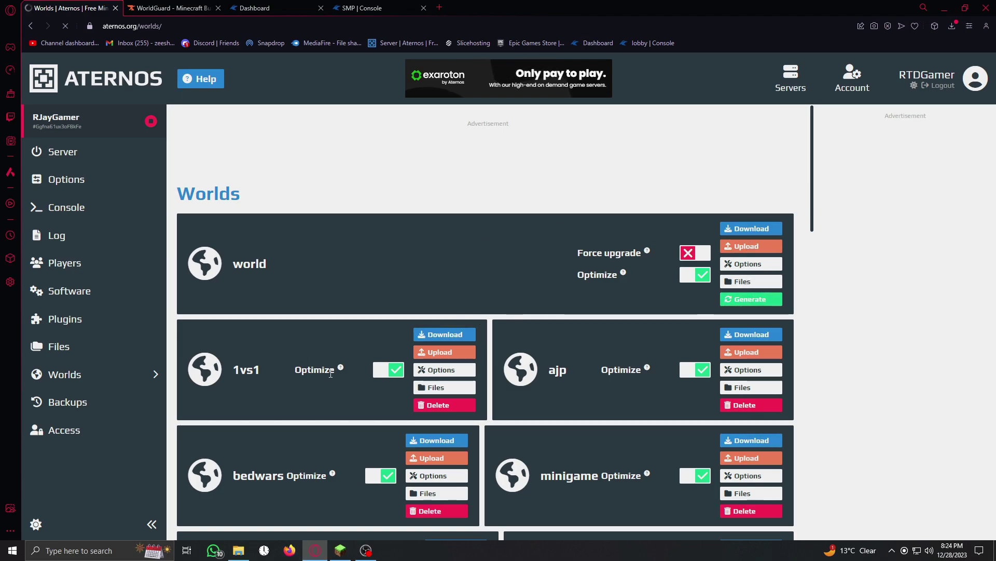
left_click(238, 550)
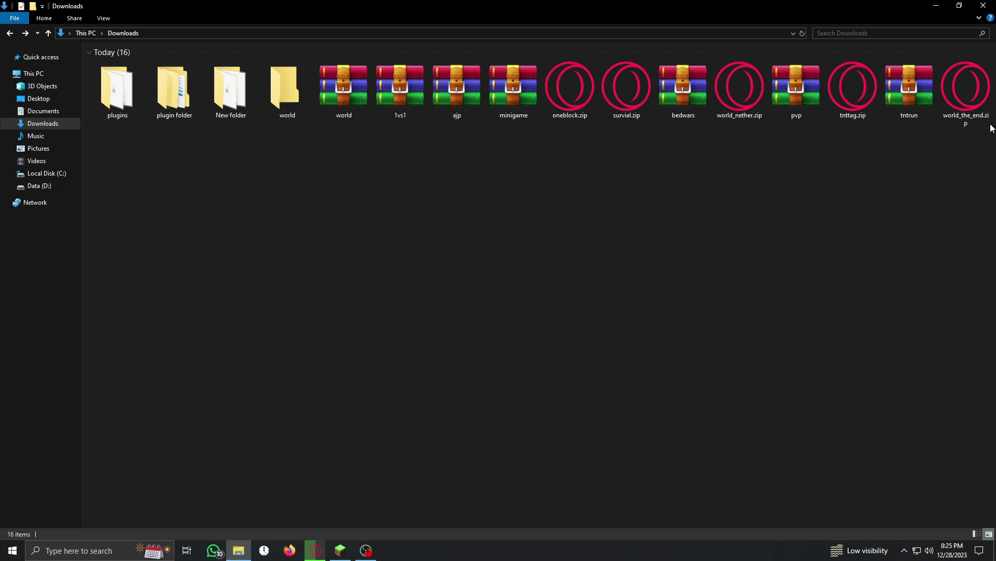
left_click_drag(566, 161, 623, 104)
left_click_drag(333, 168, 786, 117)
left_click(283, 119)
left_click_drag(343, 167, 917, 99)
left_click(289, 98)
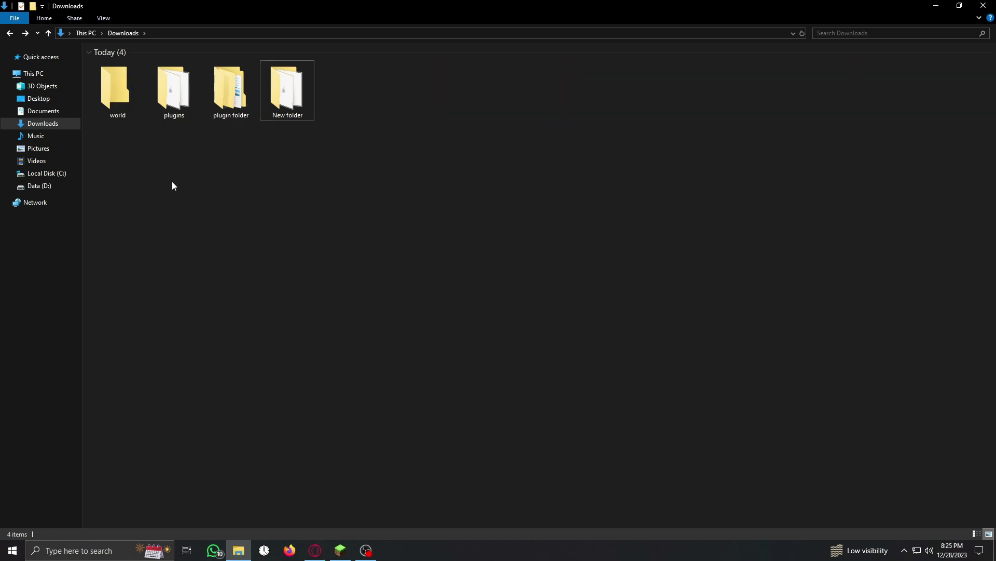
Review the plugin folders and confirm the world folder holds the twelve world archives.
left_click_drag(166, 185, 306, 104)
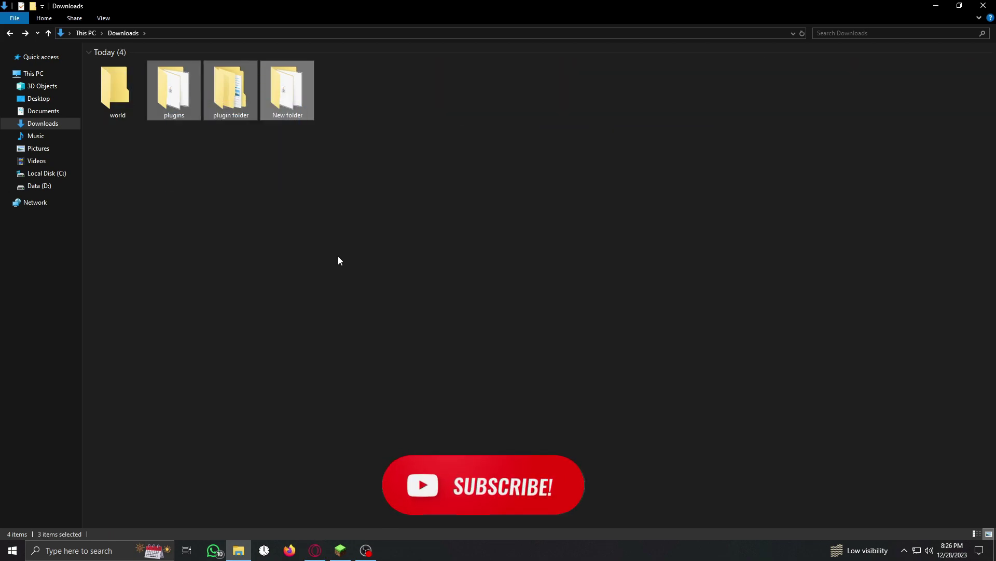
left_click(312, 233)
left_click(175, 109)
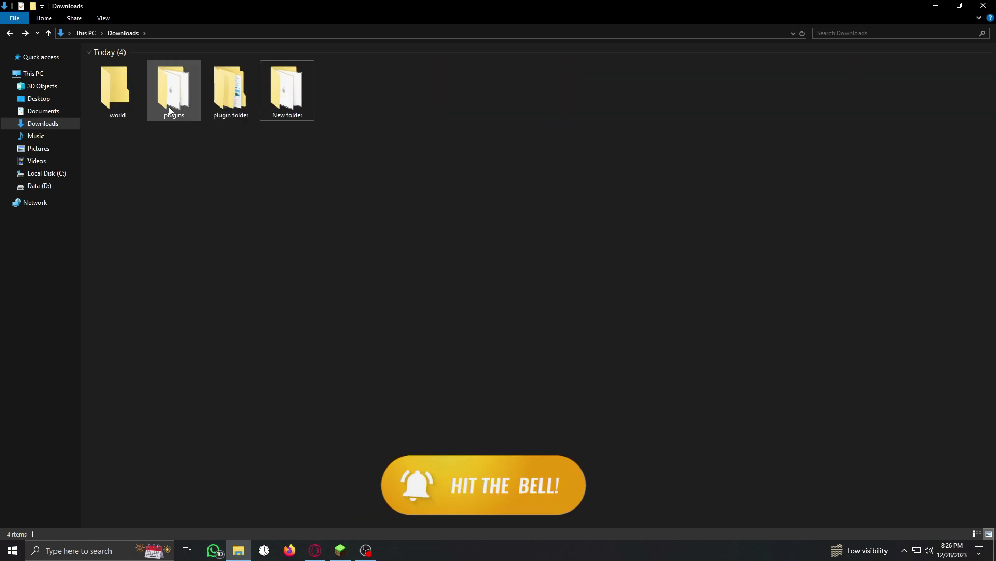
left_click(229, 96)
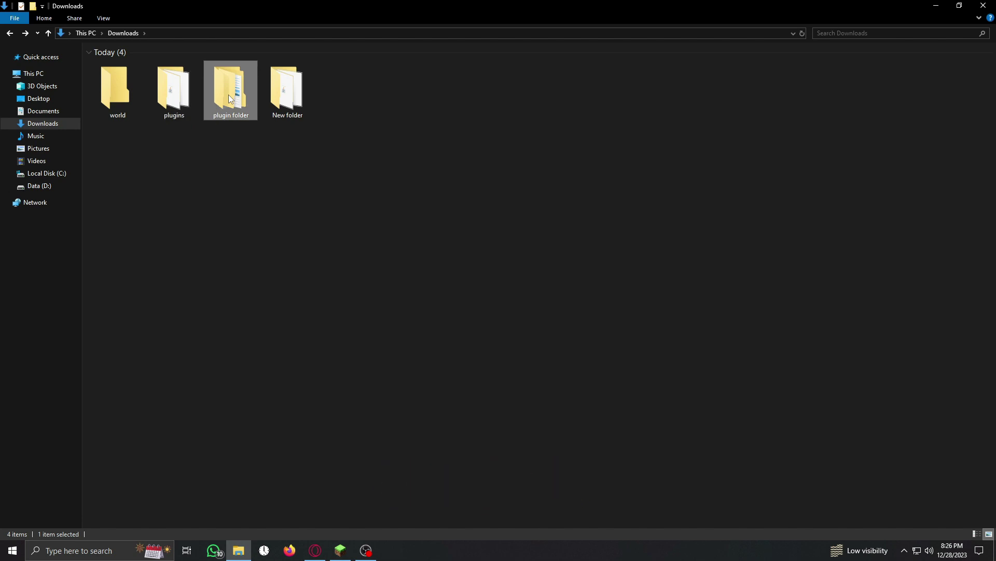
left_click(110, 93)
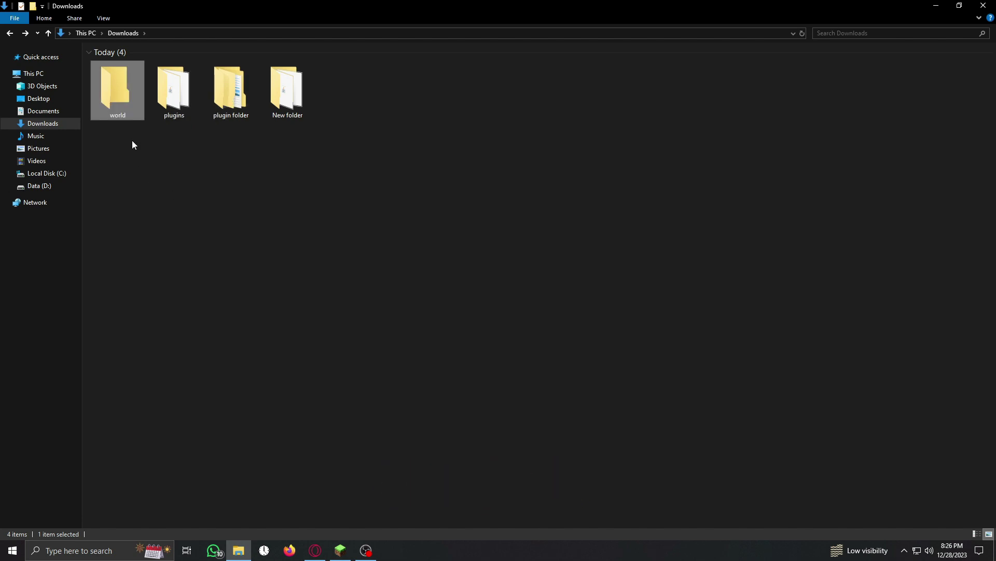
double_click(121, 105)
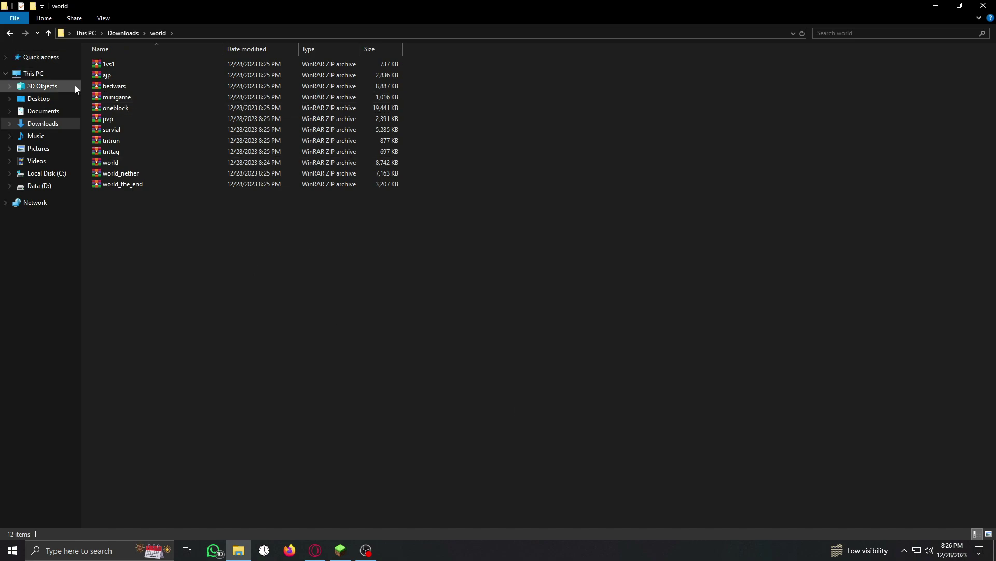
left_click(9, 32)
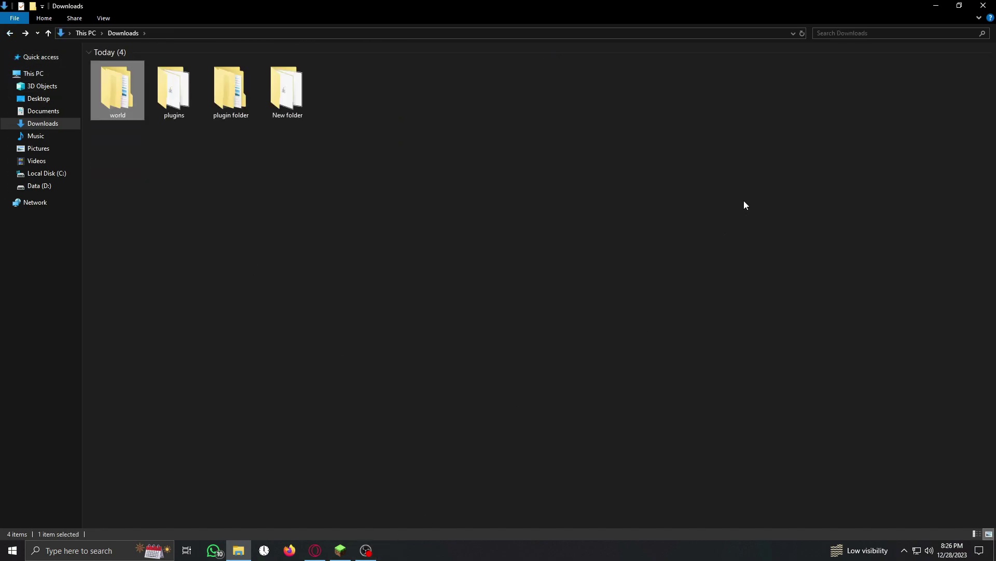
key("alt+Tab")
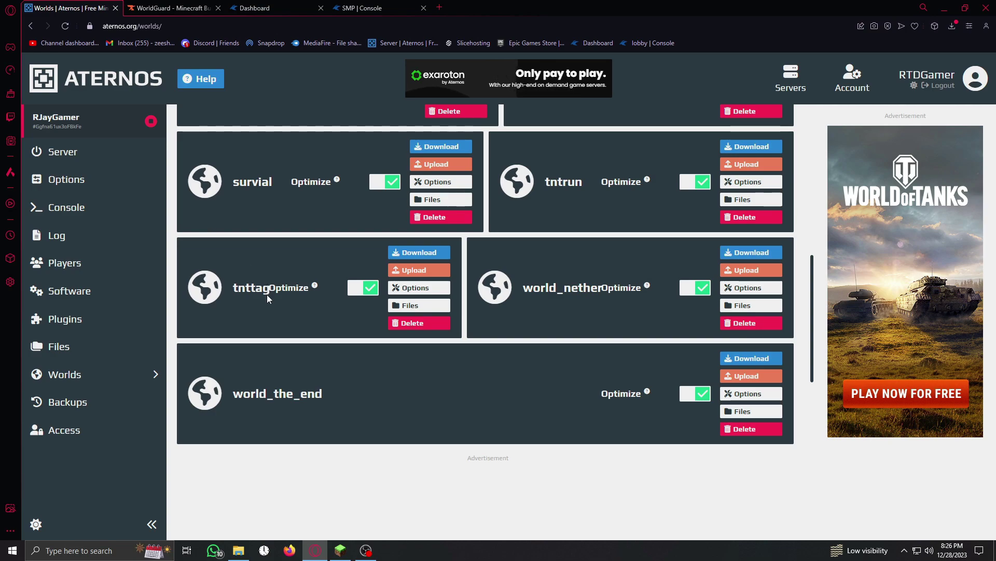
Close the Aternos tabs, open the Minerware server and review its Startup and Settings pages.
key("ctrl+w")
key("ctrl+w")
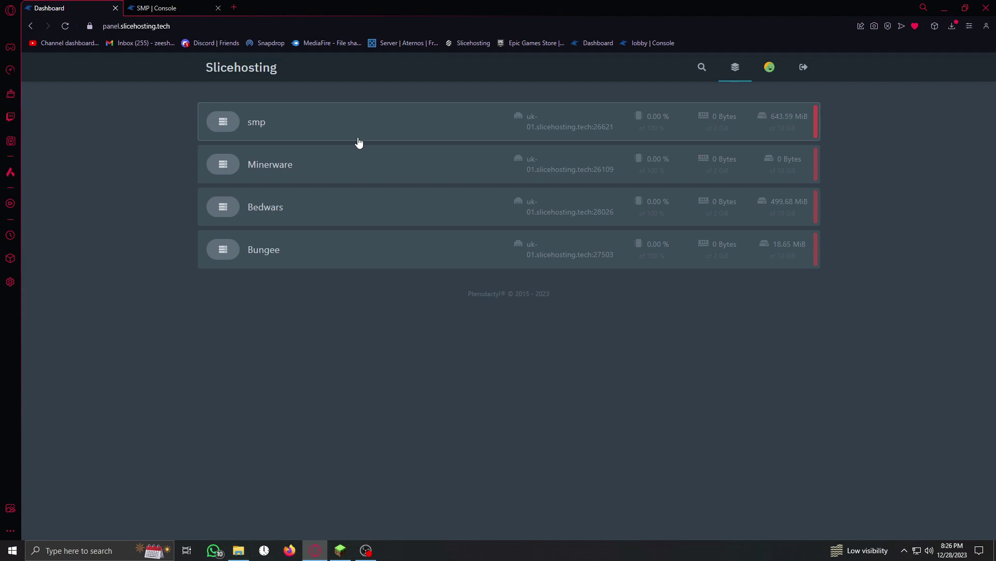
left_click(305, 171)
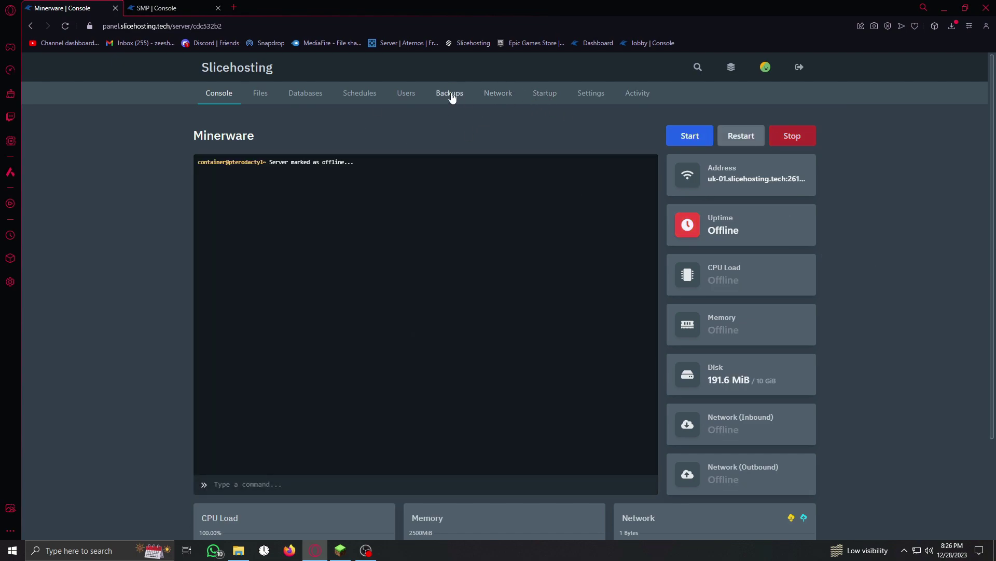
left_click(539, 99)
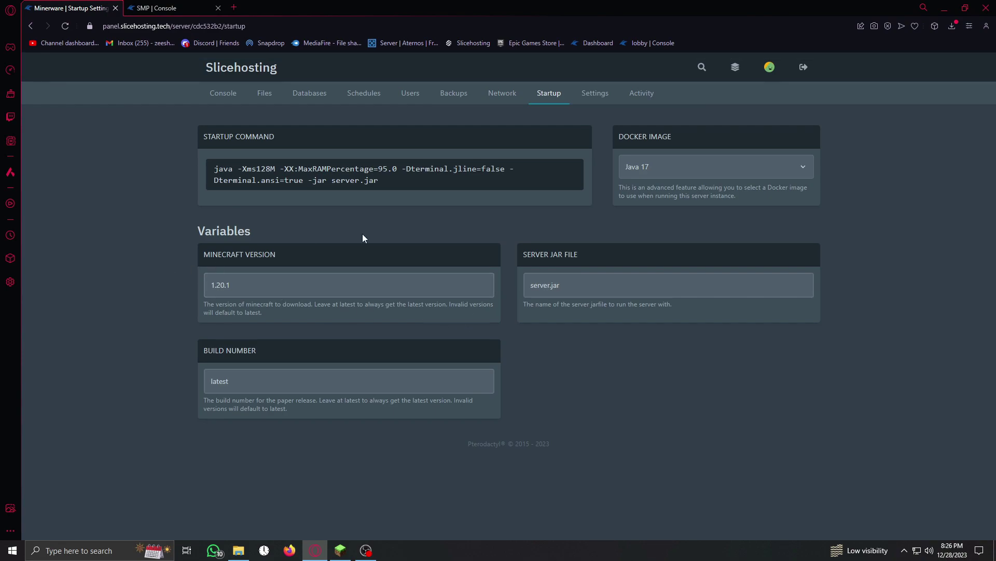
left_click(593, 100)
left_click(223, 94)
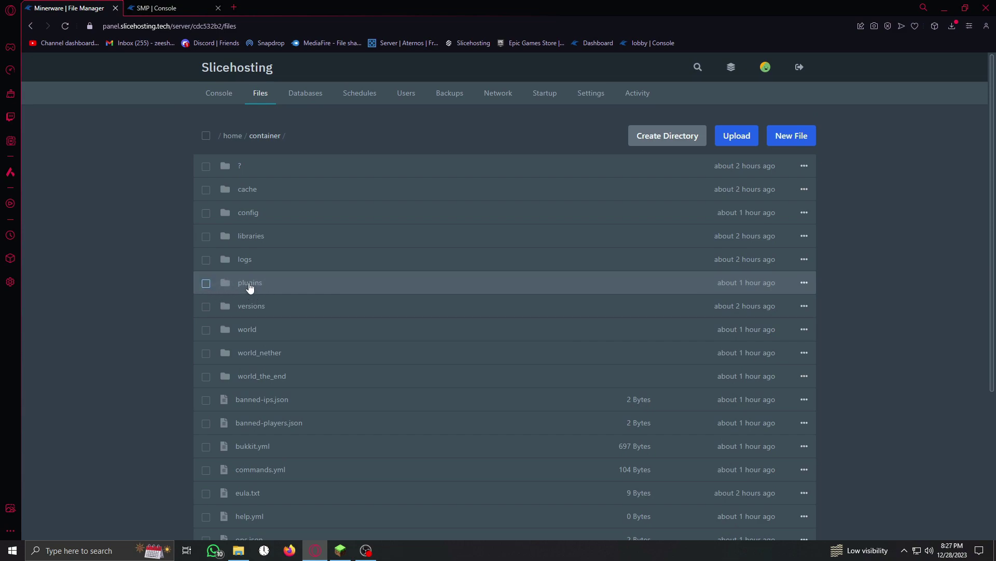
Upload every plugin jar from the local plugins folder into the server's plugins folder.
left_click(250, 284)
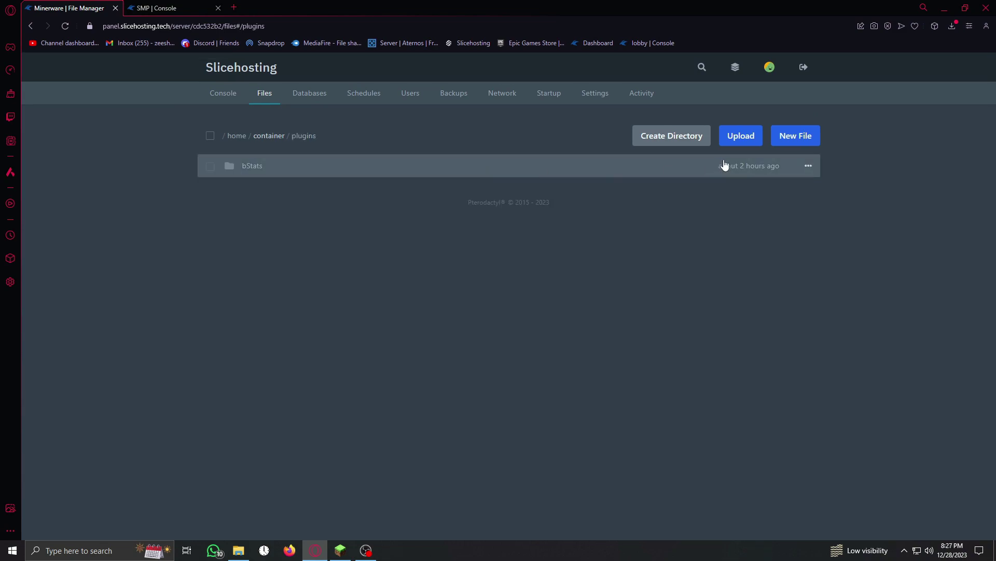
left_click(248, 551)
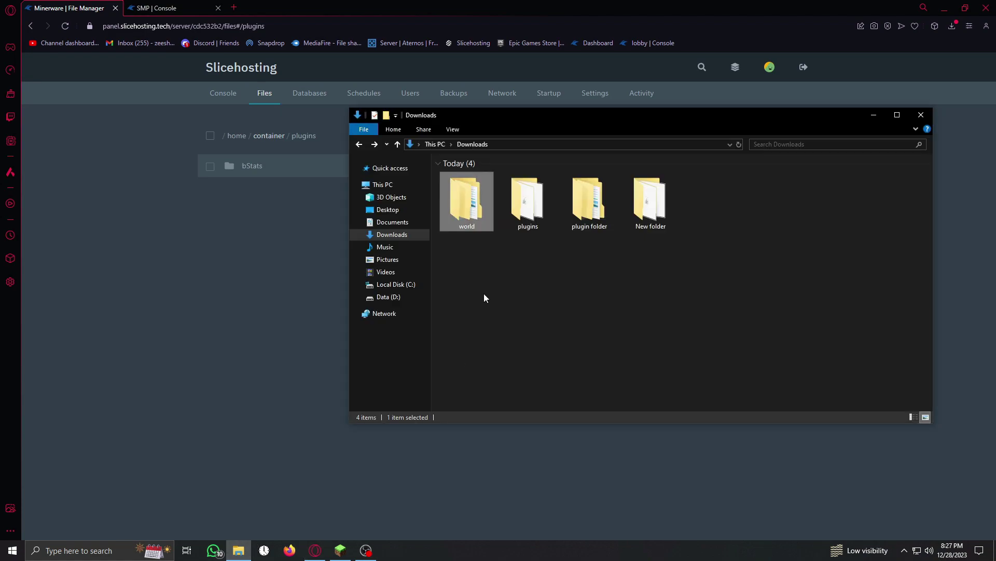
double_click(527, 197)
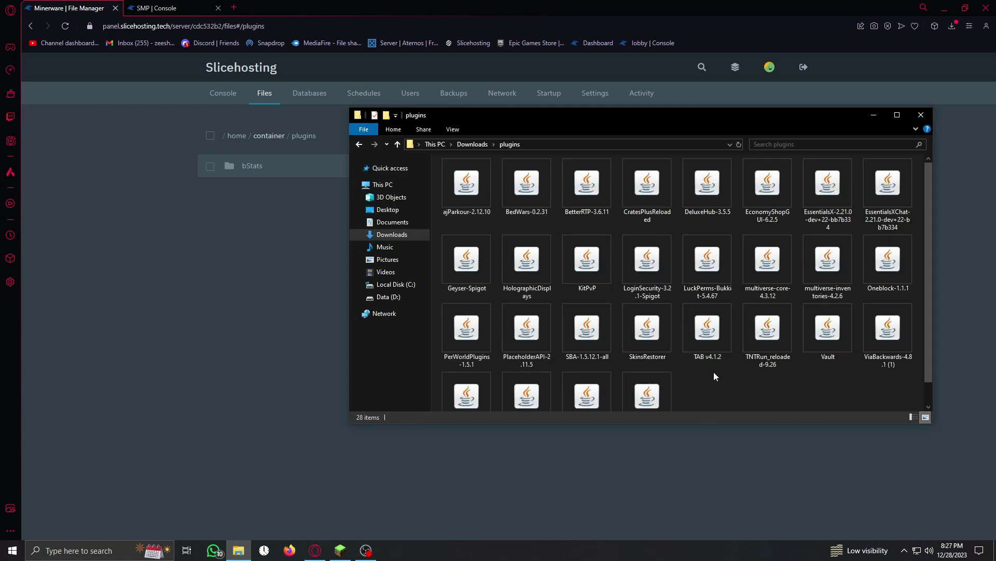
key("ctrl+a")
left_click_drag(641, 330, 452, 493)
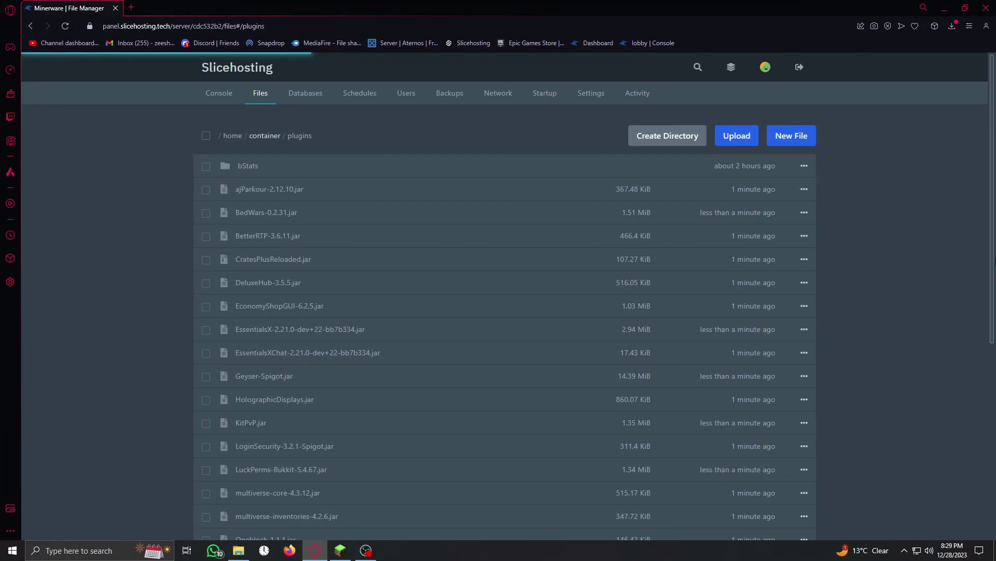
scroll(947, 237, "down", 3)
scroll(947, 237, "up", 3)
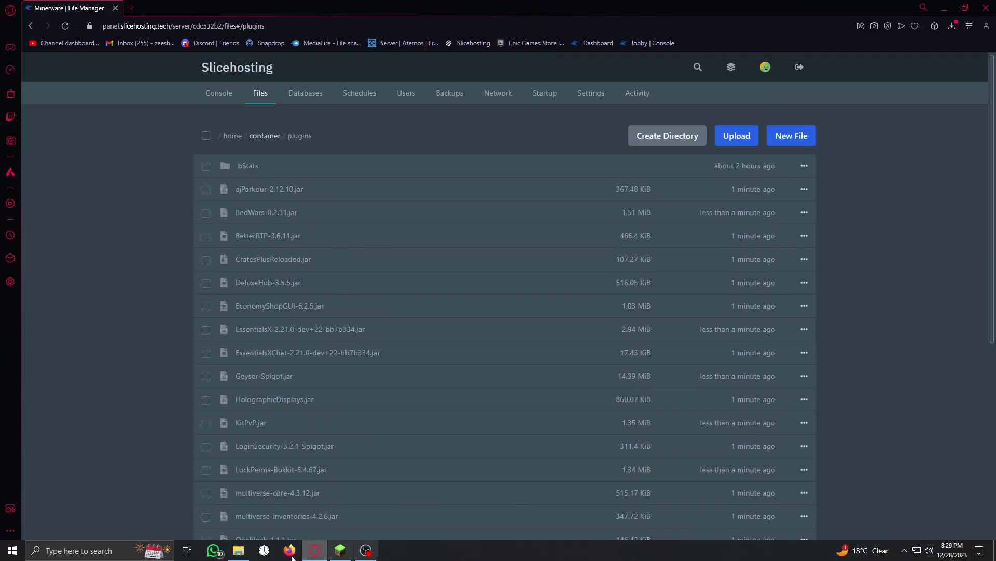
Select all 24 plugin zip archives in the local plugin folder and upload them too.
left_click(238, 550)
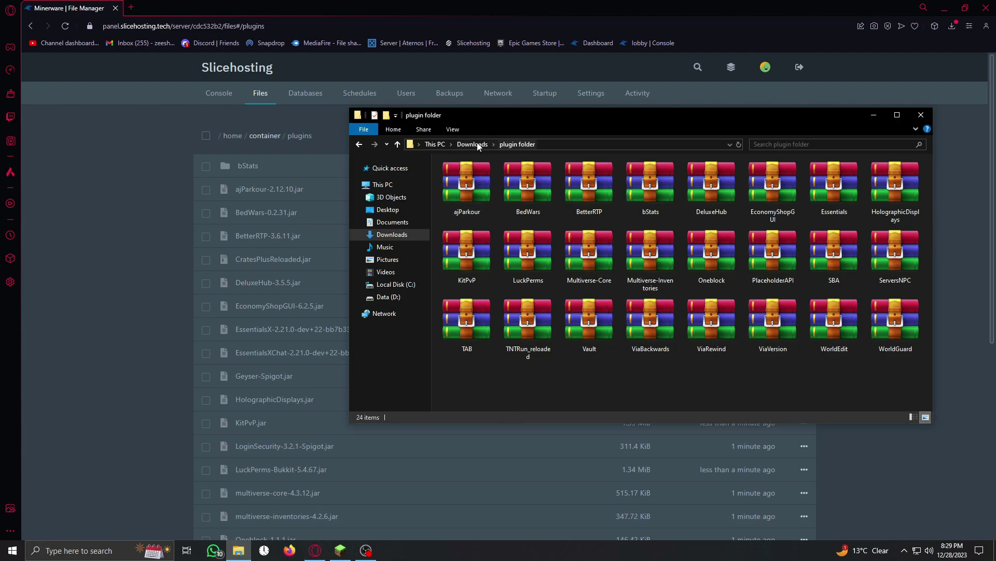
left_click_drag(459, 367, 669, 367)
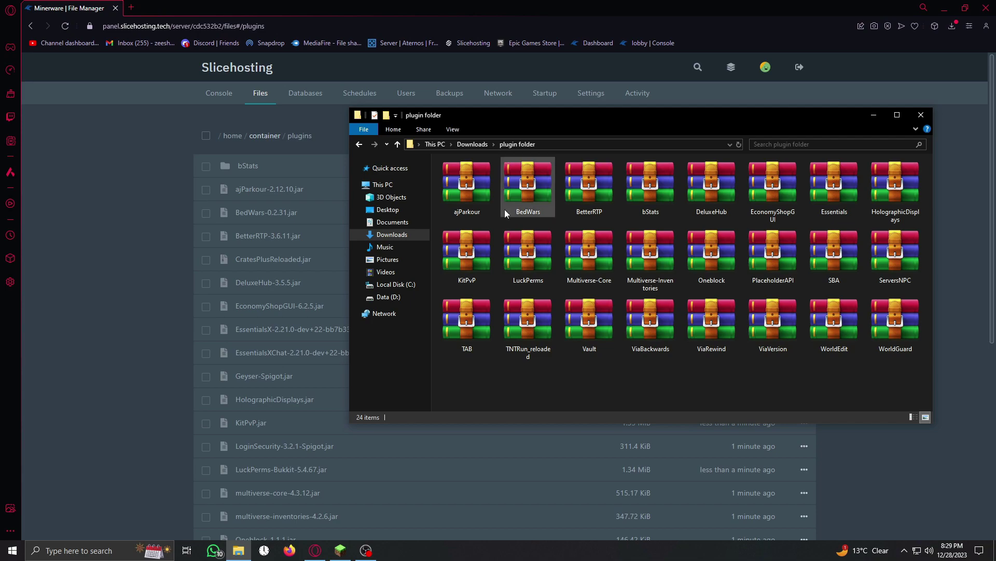
left_click_drag(470, 371, 443, 254)
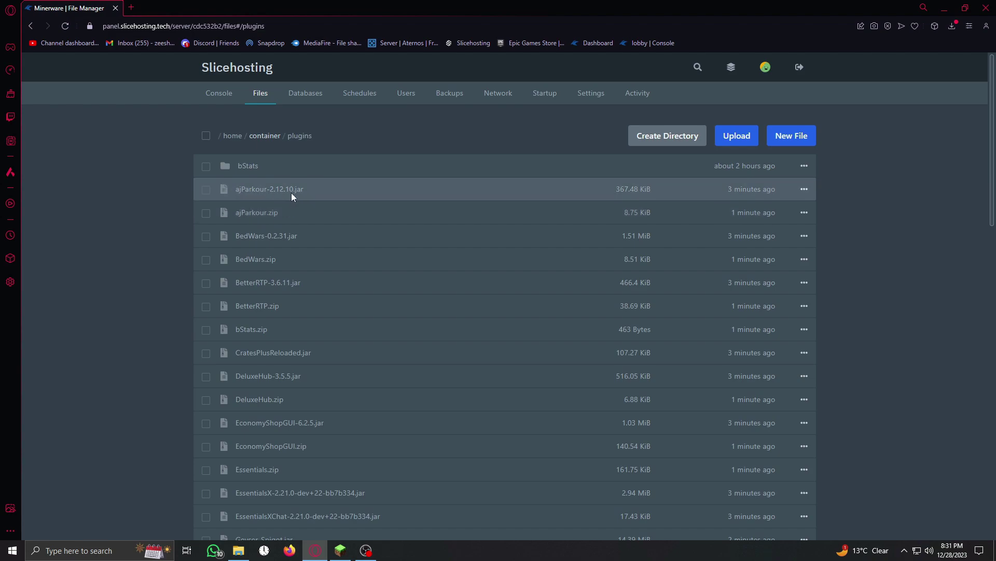
Unarchive ajParkour.zip into its own folder, then delete the ajParkour.zip file.
left_click(804, 190)
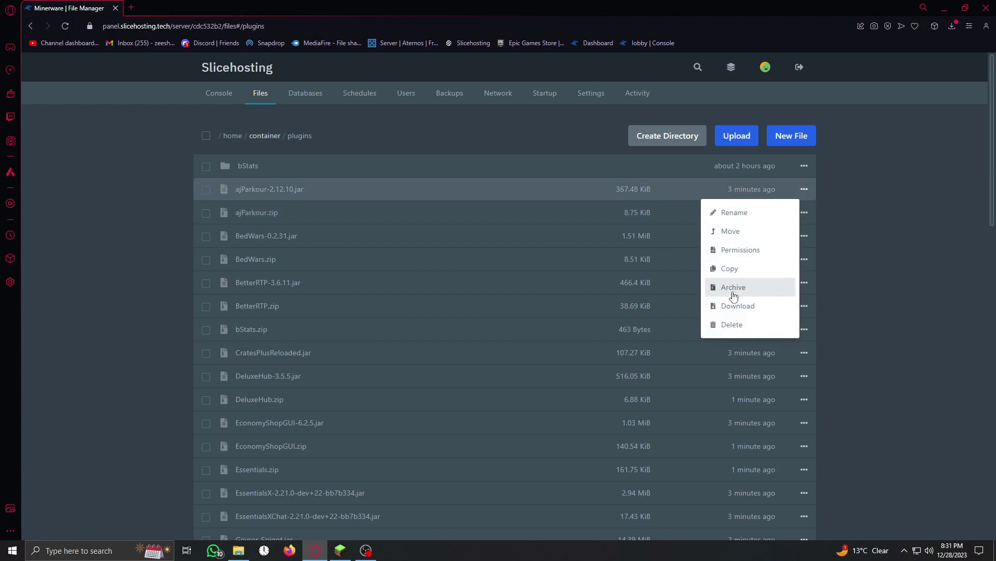
left_click(557, 204)
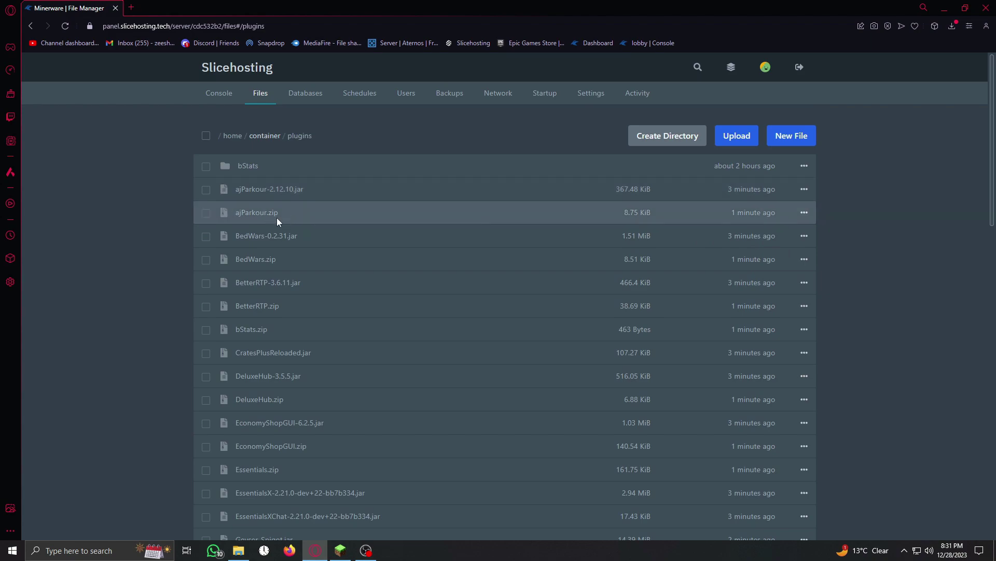
left_click(804, 213)
left_click(727, 310)
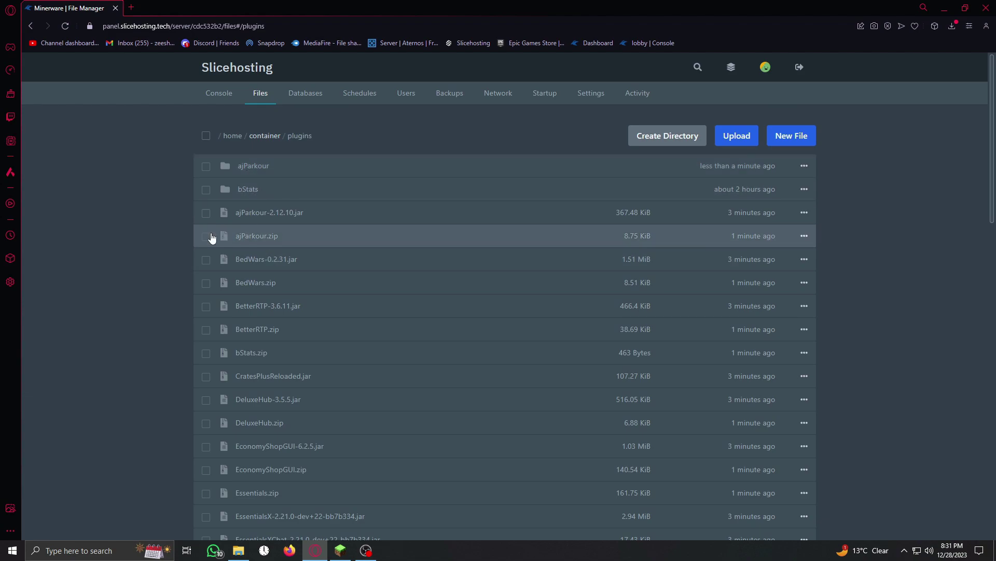
left_click(205, 237)
left_click(563, 511)
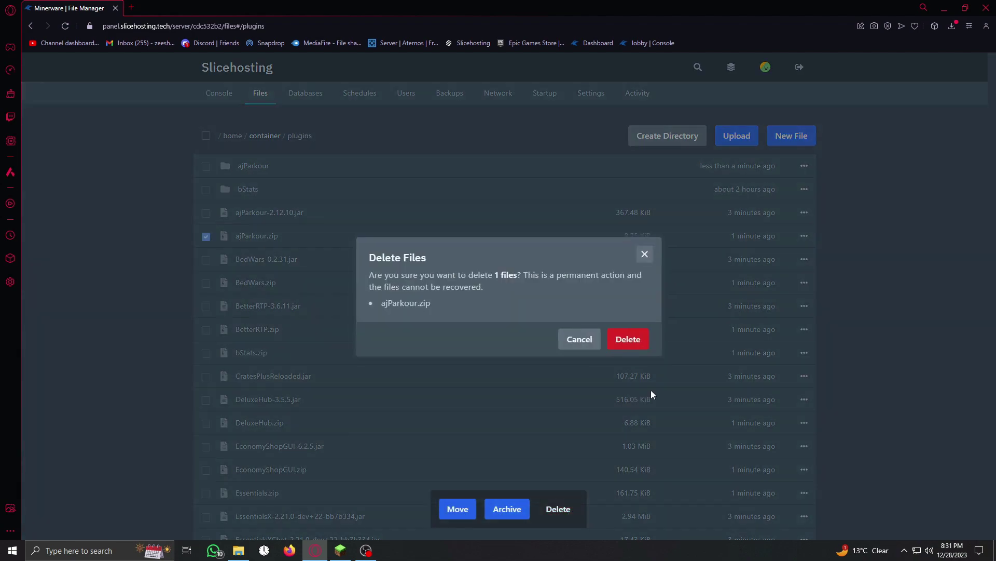
left_click(640, 338)
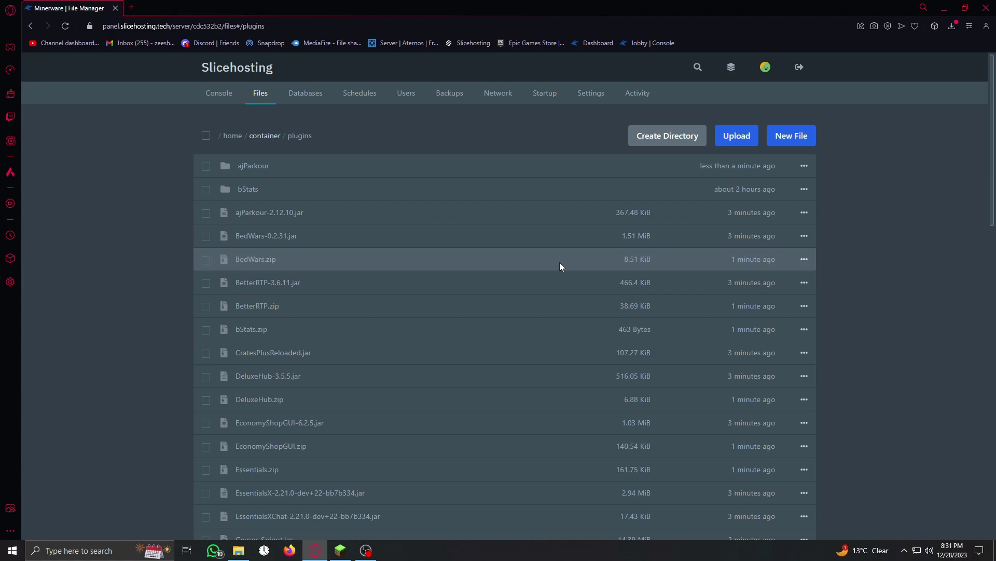
Unarchive BedWars.zip into its own folder, then delete the BedWars.zip file.
right_click(310, 264)
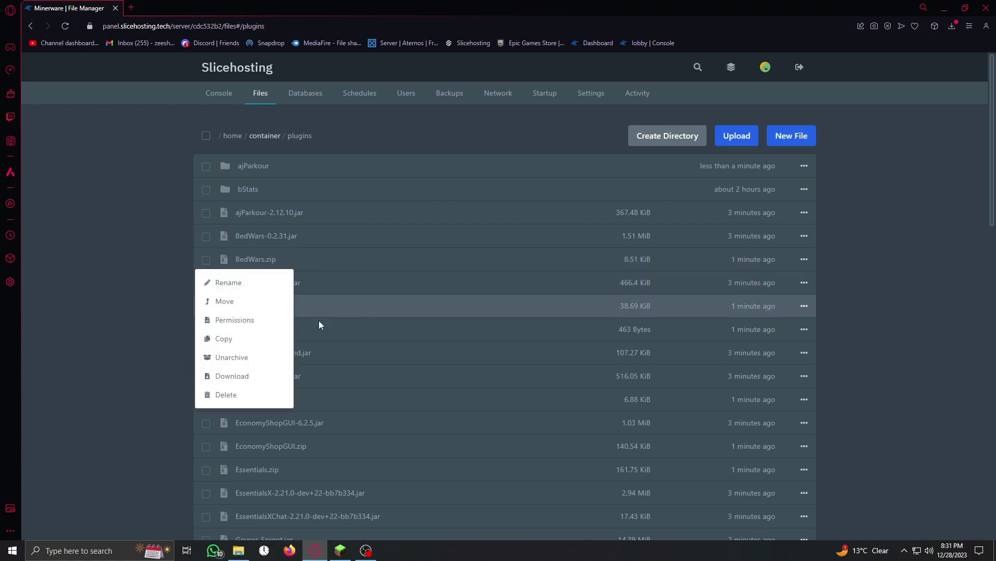
left_click(241, 354)
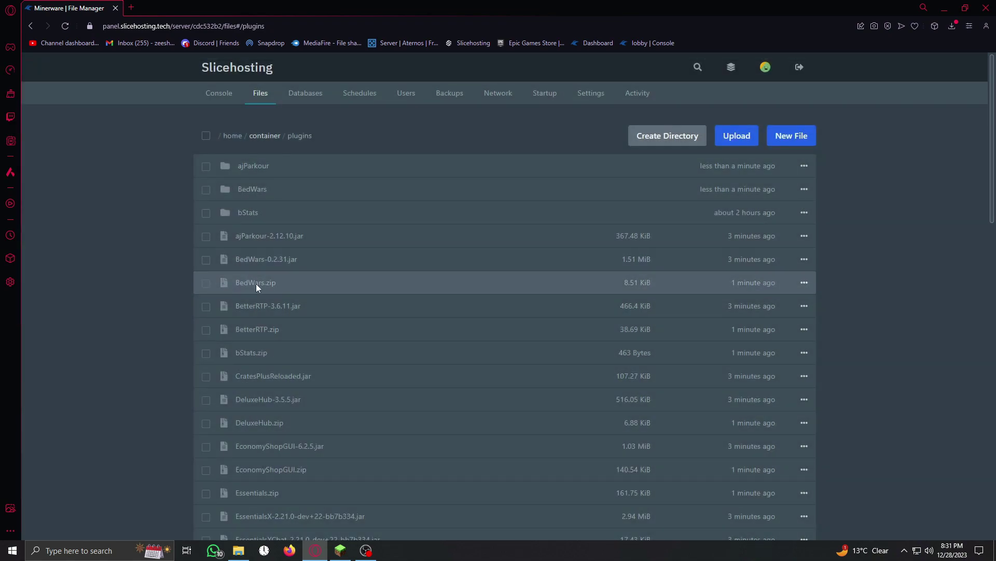
right_click(249, 286)
left_click(229, 418)
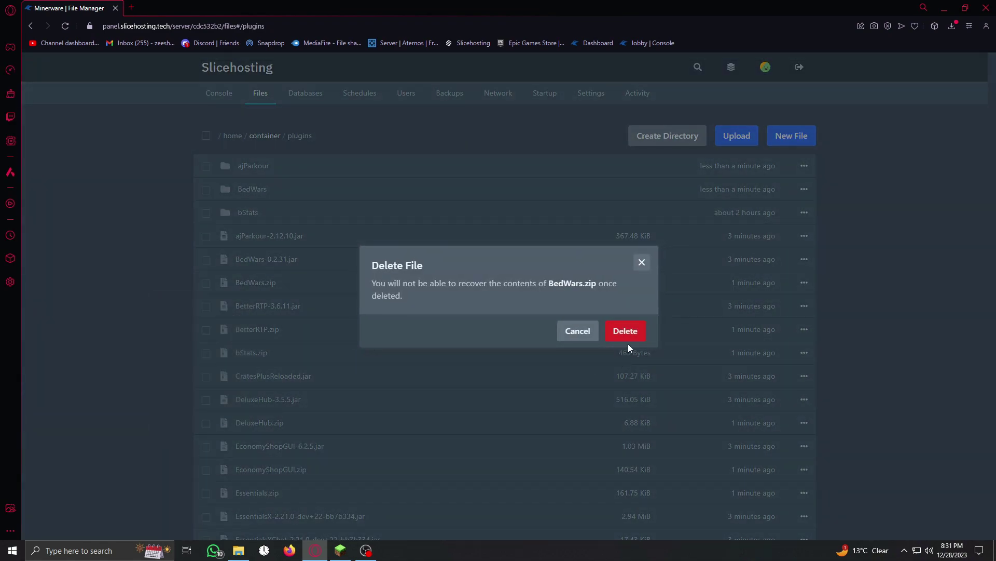
left_click(627, 329)
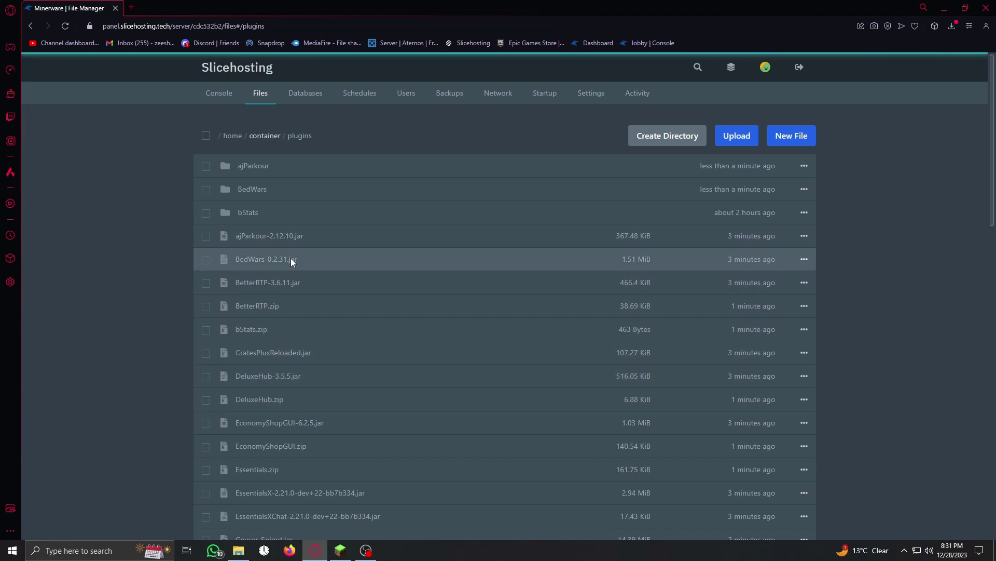
Unarchive BetterRTP.zip into its own folder, then delete the BetterRTP.zip file.
right_click(249, 307)
left_click(201, 404)
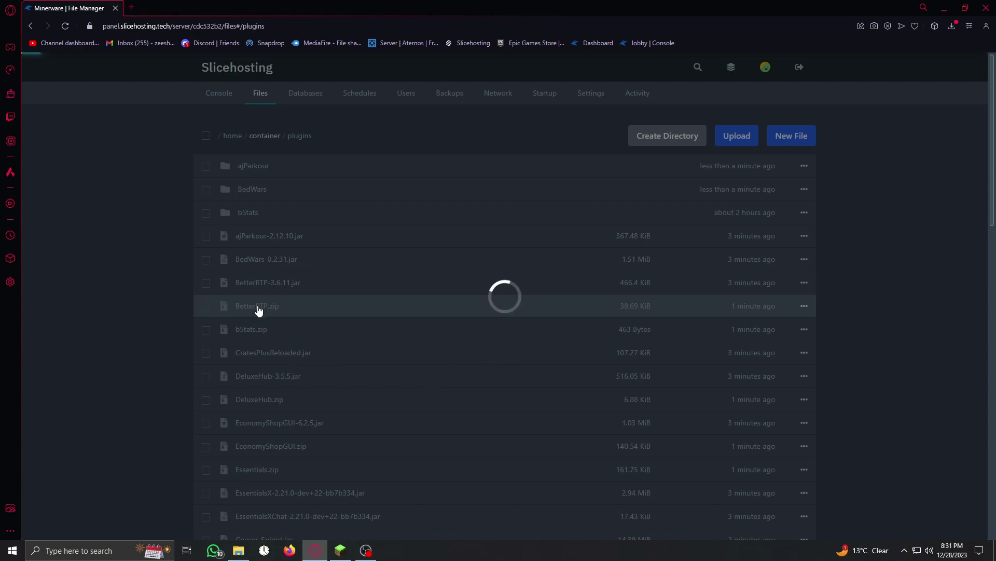
right_click(253, 329)
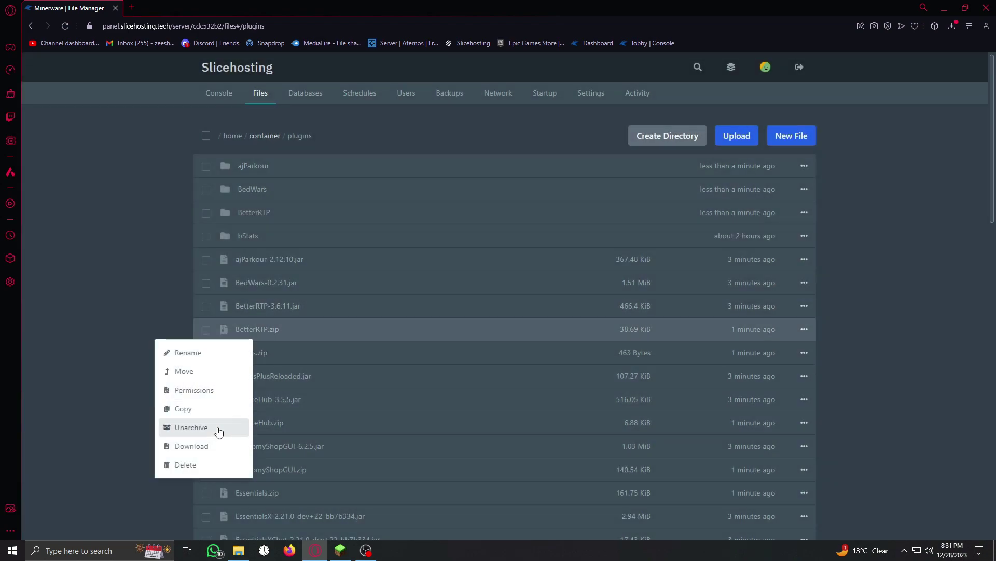
left_click(204, 465)
left_click(625, 332)
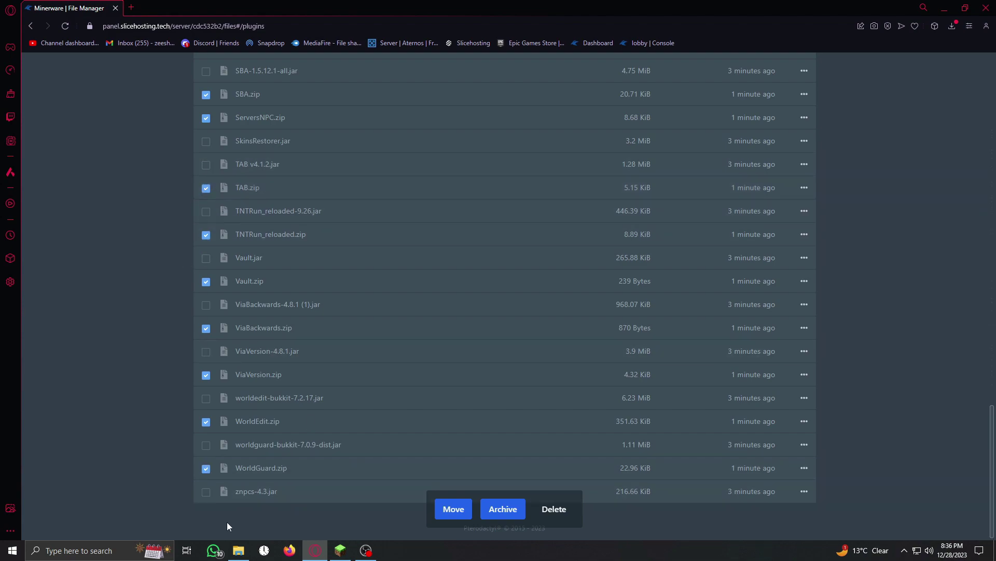
Delete the checked leftover plugin zips such as SBA.zip, TAB.zip and WorldGuard.zip.
left_click(554, 510)
left_click(631, 433)
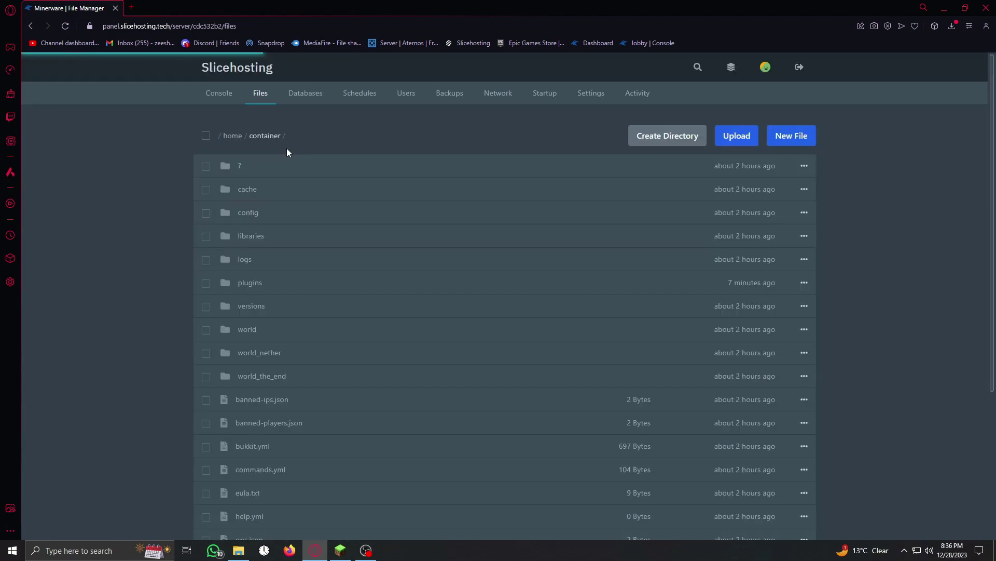
Select all the zip archives in the local world folder and drag them into the container folder.
left_click(238, 549)
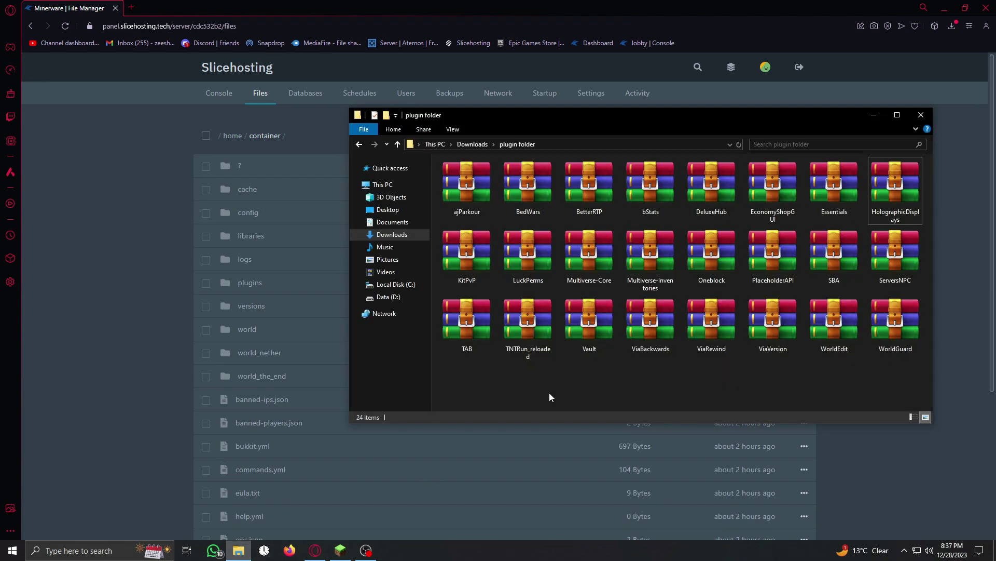
key("alt+Left")
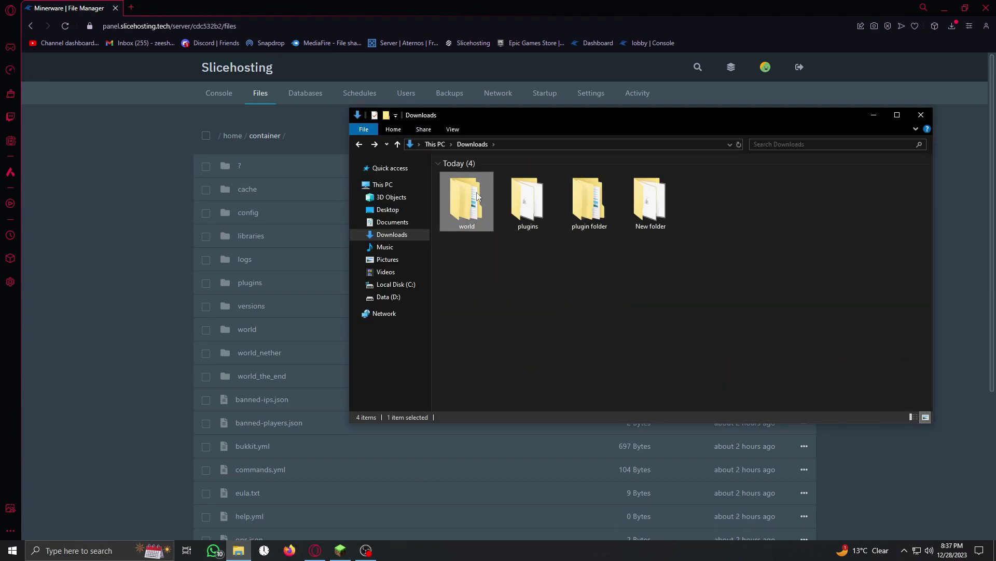
double_click(478, 196)
left_click_drag(480, 330, 129, 224)
scroll(988, 333, "down", 8)
scroll(988, 334, "up", 7)
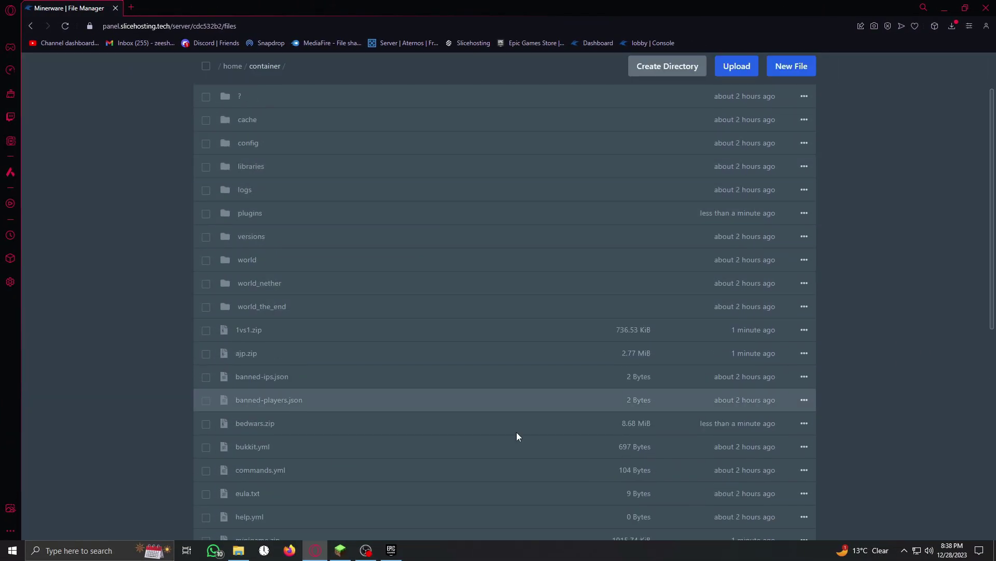
scroll(773, 302, "up", 1)
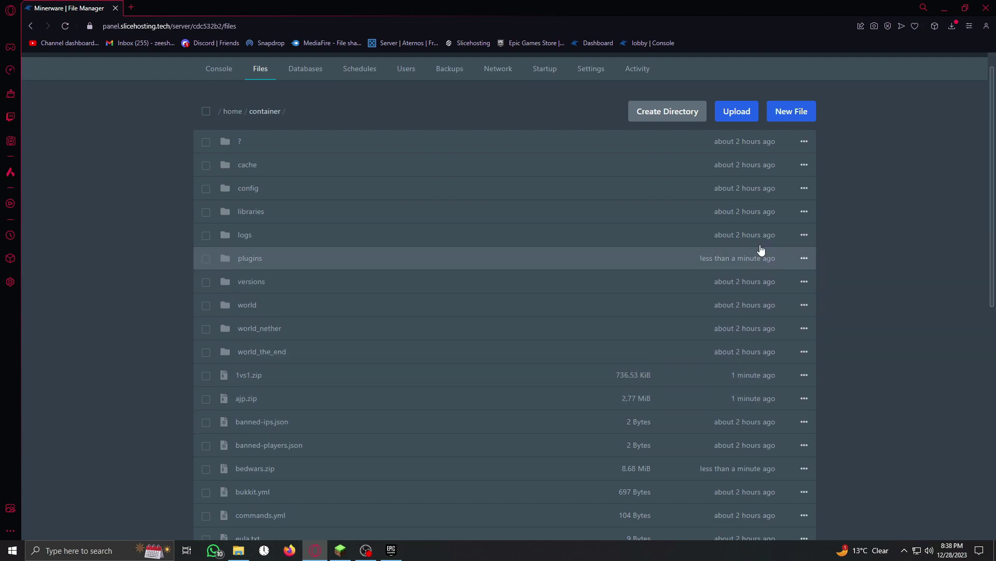
scroll(761, 250, "down", 1)
scroll(396, 371, "down", 2)
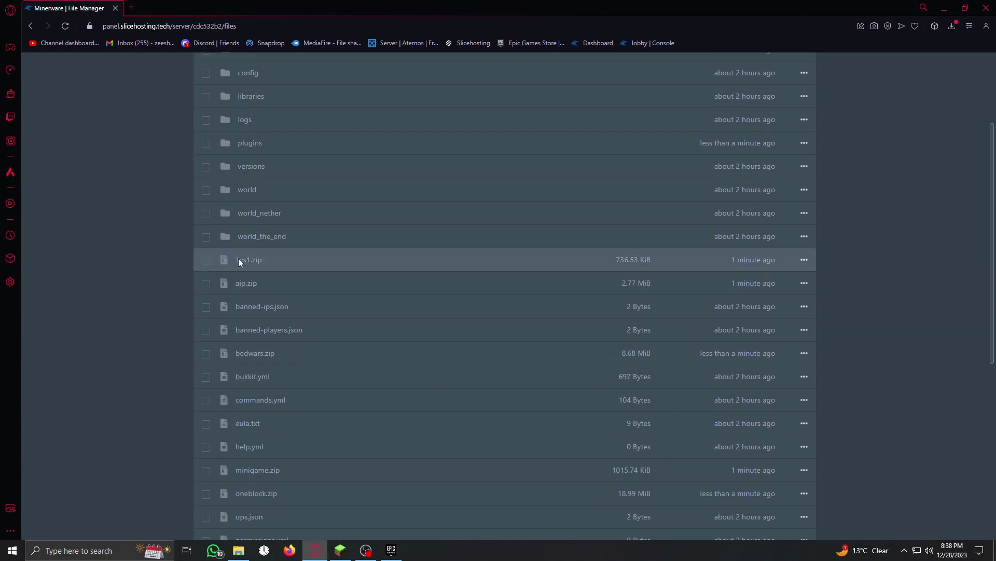
Unarchive 1vs1.zip and the other world zips, then review the extracted folders like tnttag.
left_click(804, 261)
left_click(759, 361)
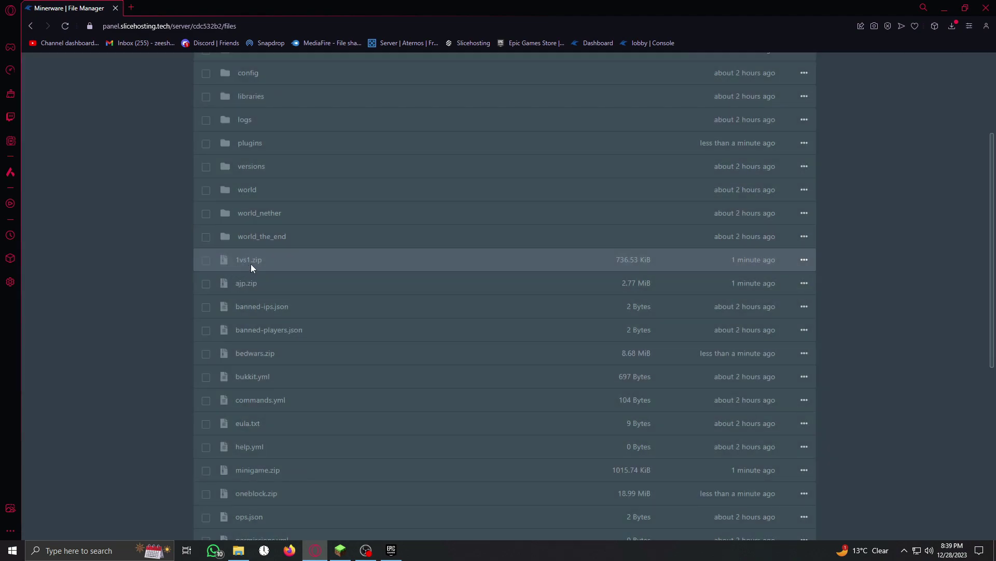
right_click(251, 267)
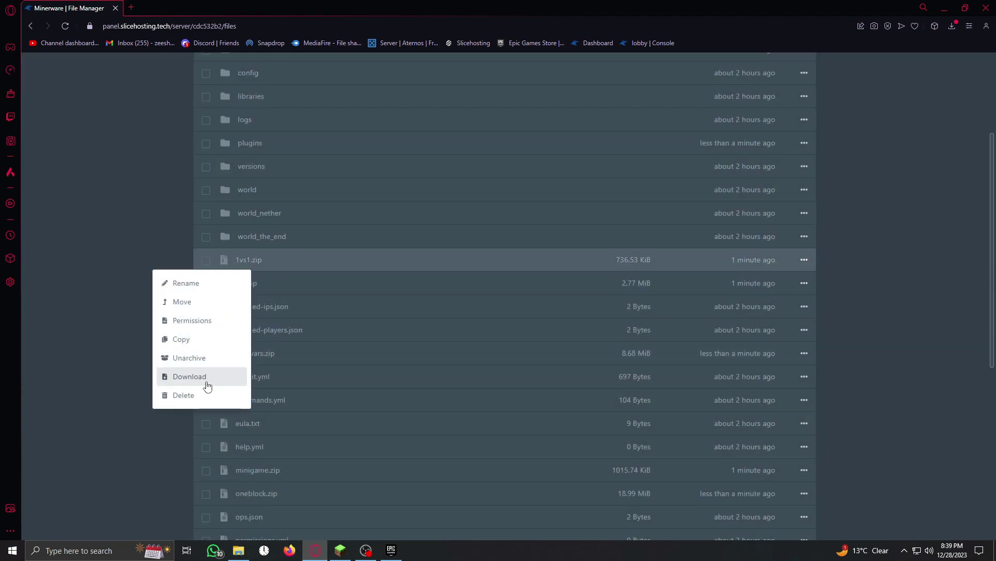
left_click(207, 378)
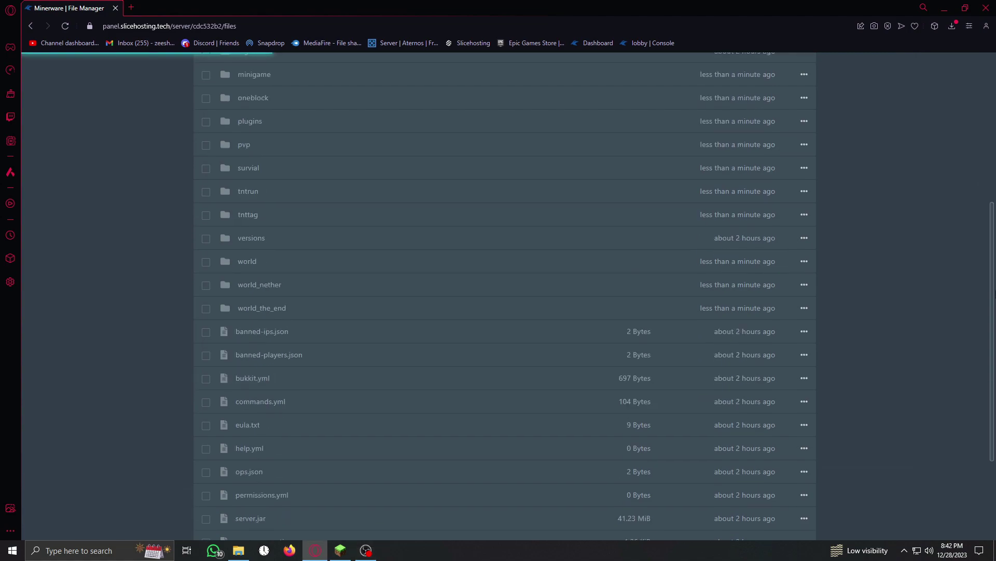
scroll(499, 296, "up", 2)
scroll(224, 289, "down", 5)
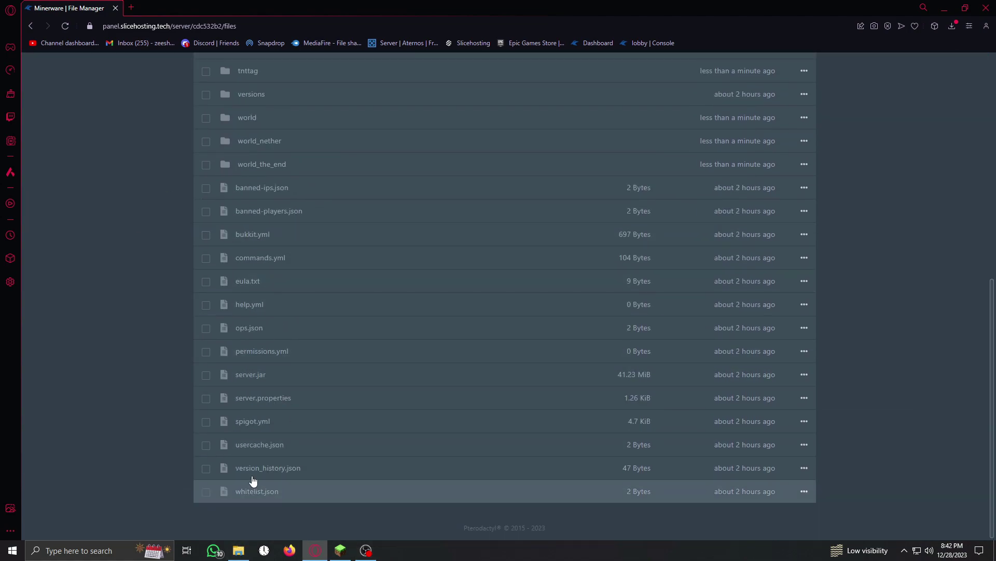
Change online-mode=true to online-mode=false in server.properties and save it with Ctrl+S.
left_click(276, 404)
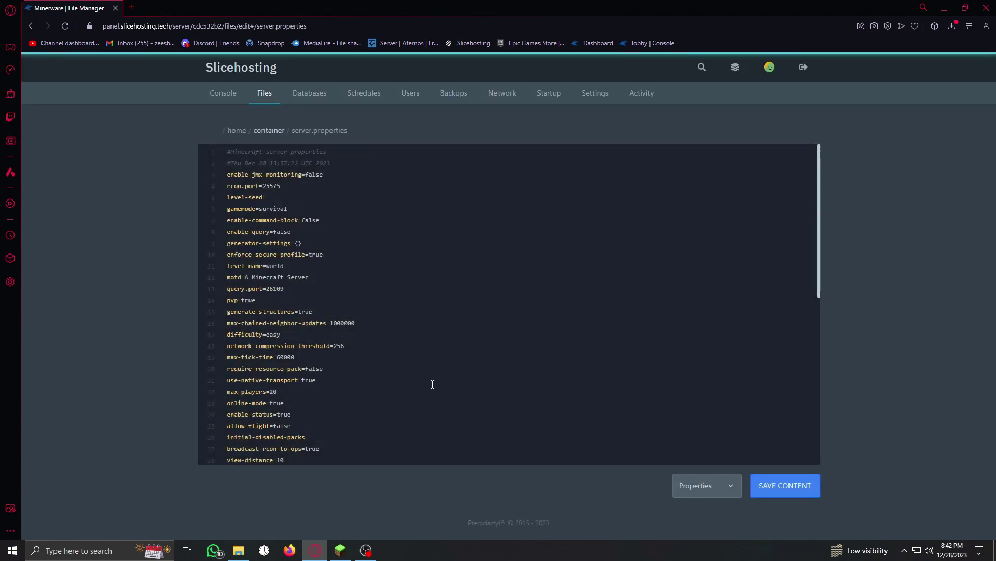
scroll(520, 355, "down", 3)
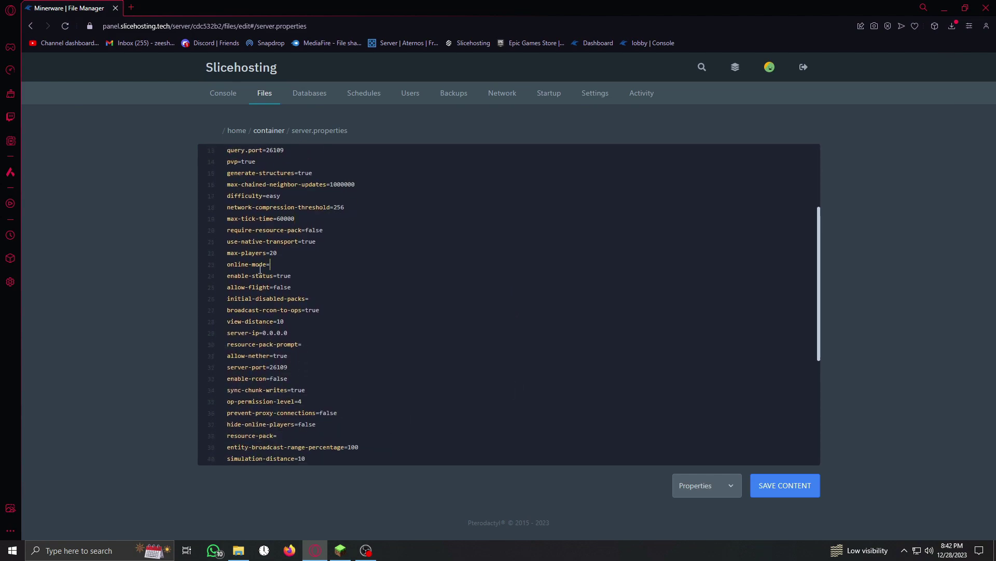
key("ctrl+s")
Start Minerware from the Console, copy its server address and switch to Minecraft.
left_click(223, 93)
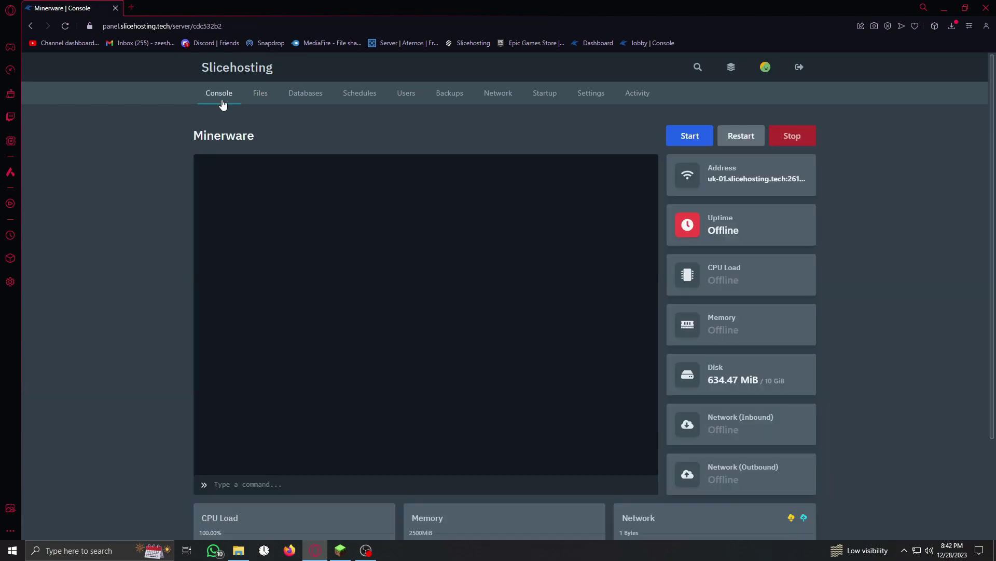
left_click(684, 148)
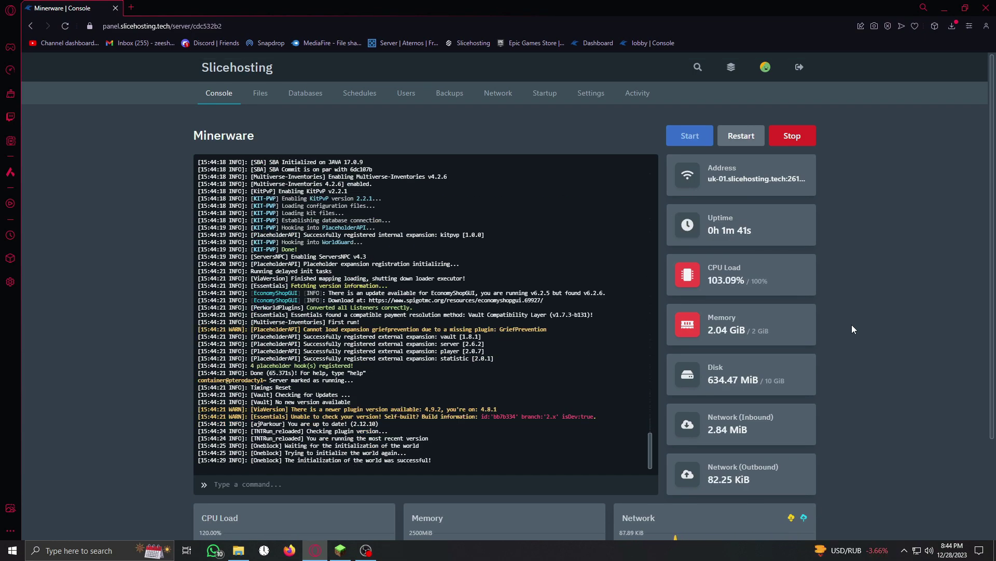
left_click(747, 177)
left_click(340, 551)
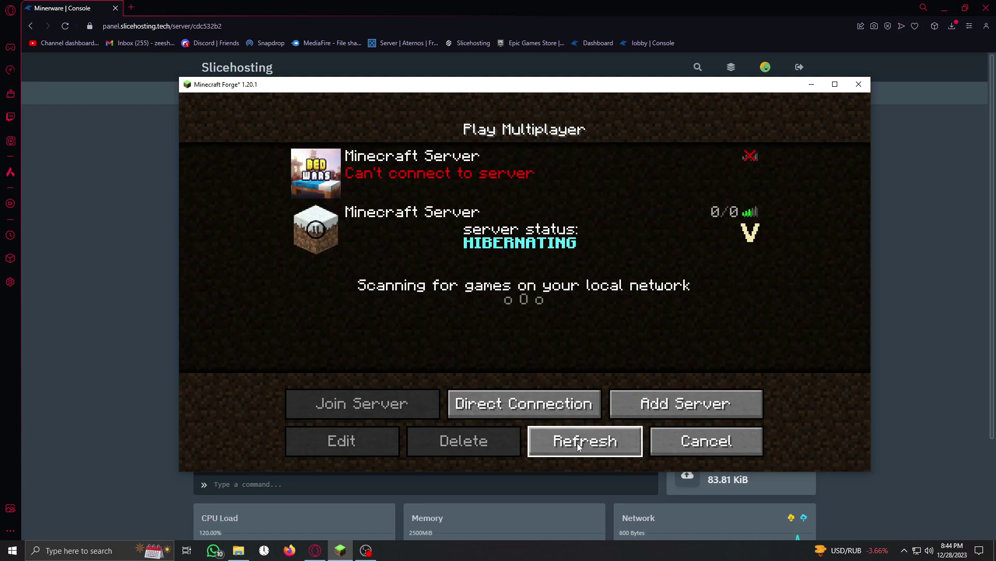
Add a server entry with the pasted Slicehosting address and double-click it to join.
left_click(904, 550)
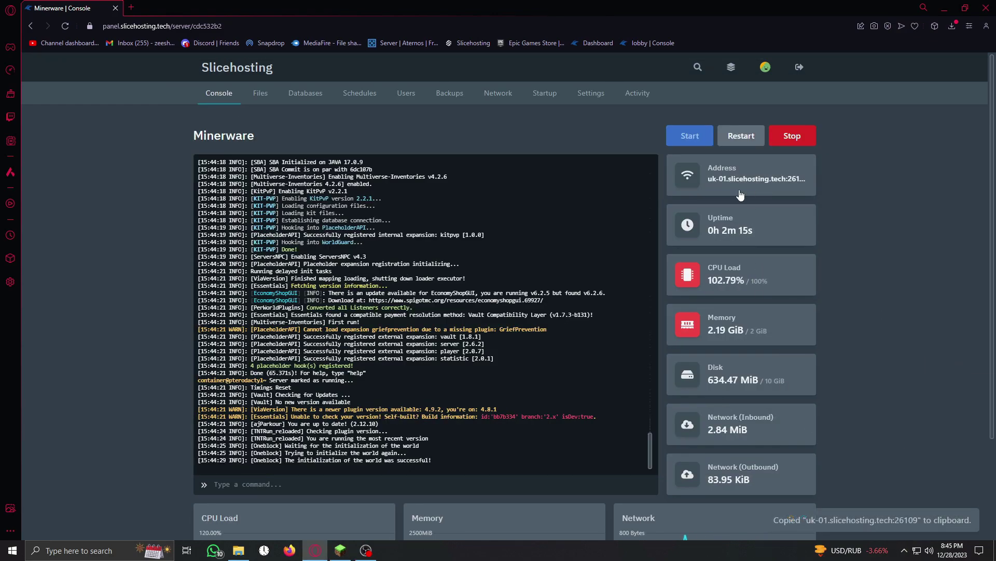
left_click(351, 555)
left_click(672, 405)
key("ctrl+v")
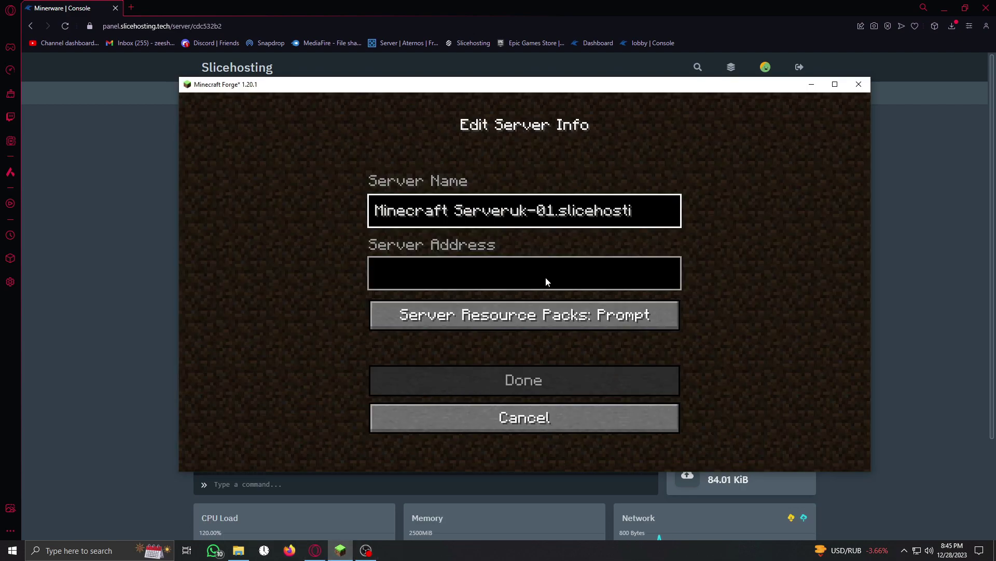
left_click(546, 277)
key("ctrl+v")
left_click(522, 369)
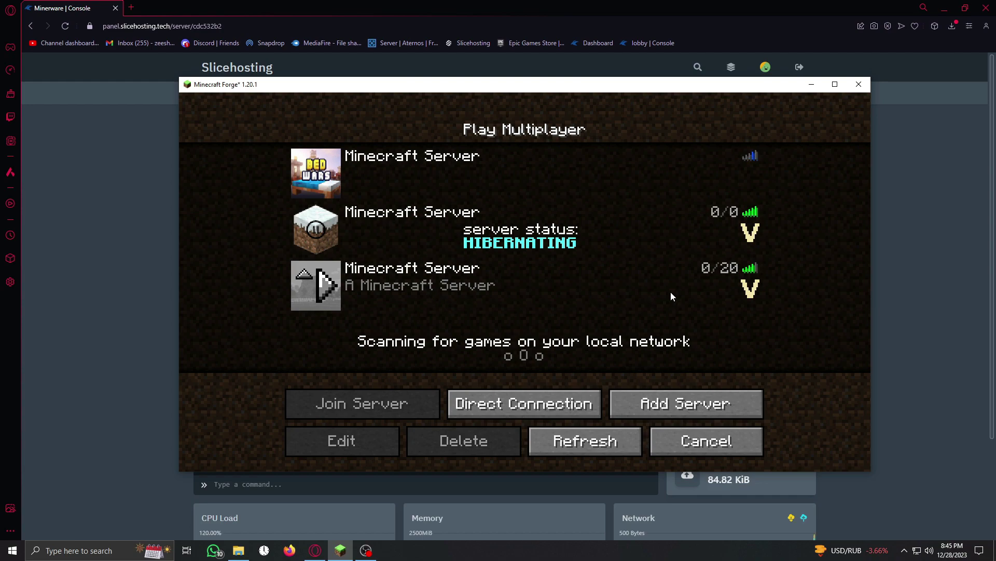
double_click(449, 284)
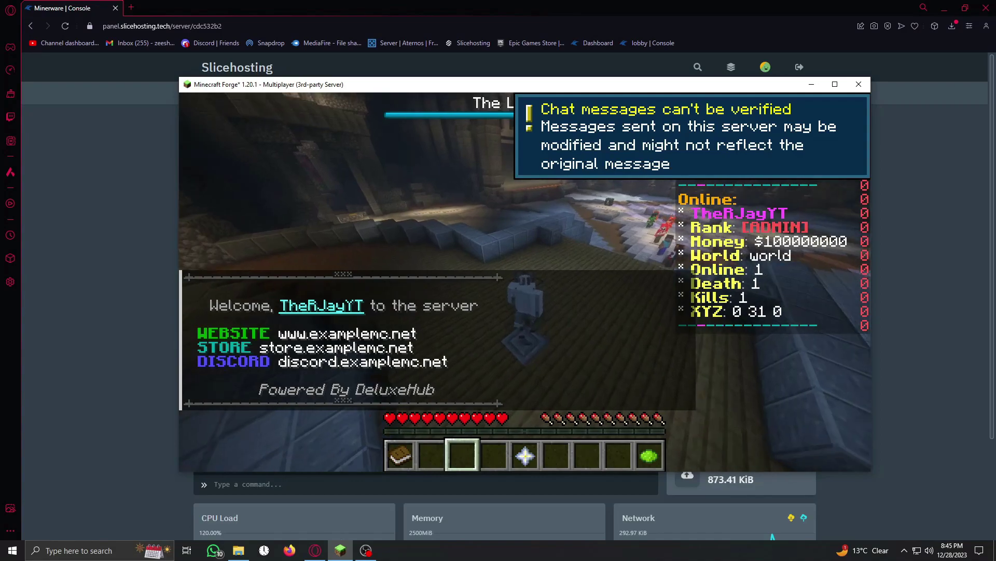
Register the account on the Minerware server through the chat command.
type("/lo")
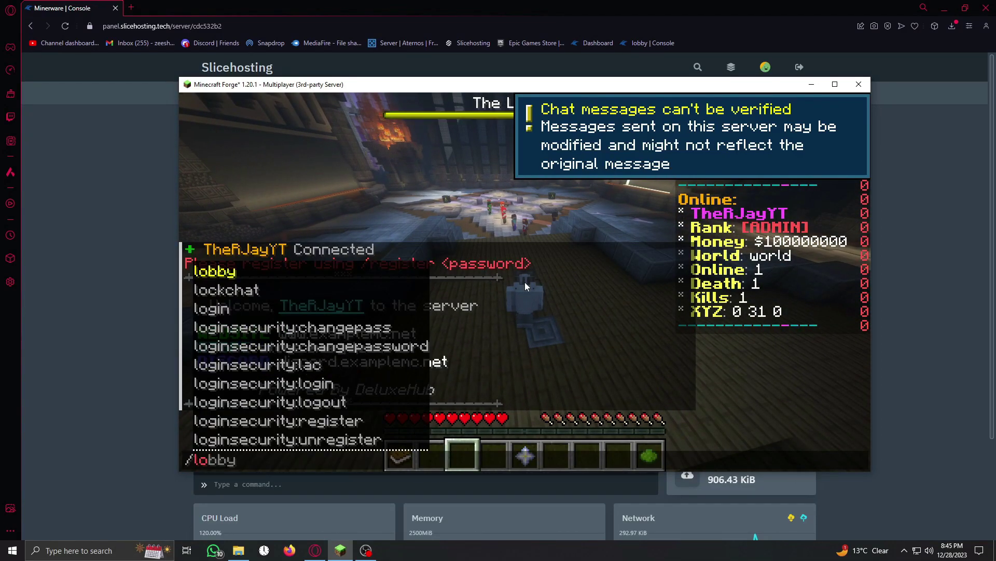
key("Tab")
key("Return")
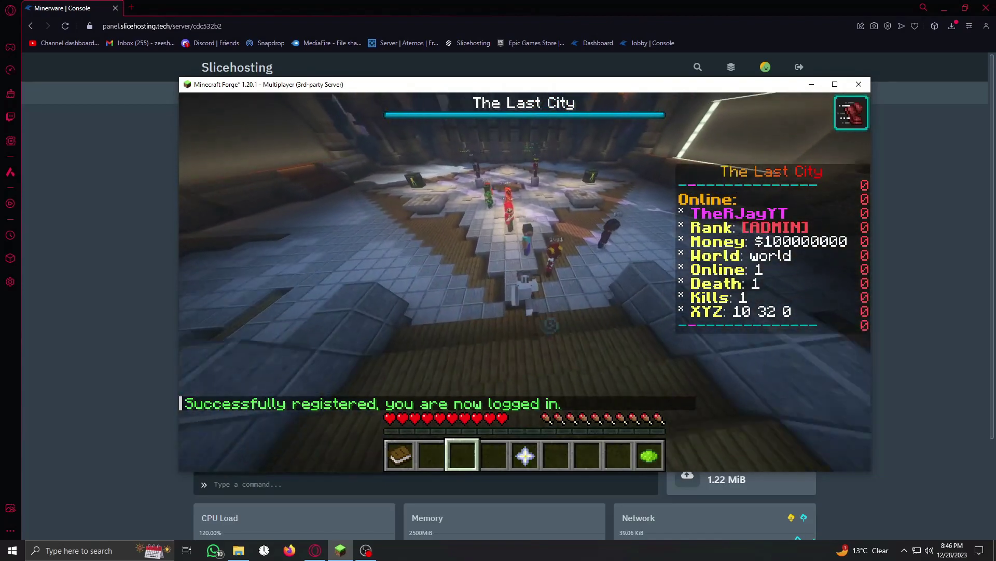
Walk up the stairs into the lobby hall and join the 1vs1 Bed Wars game at its NPC.
key("w")
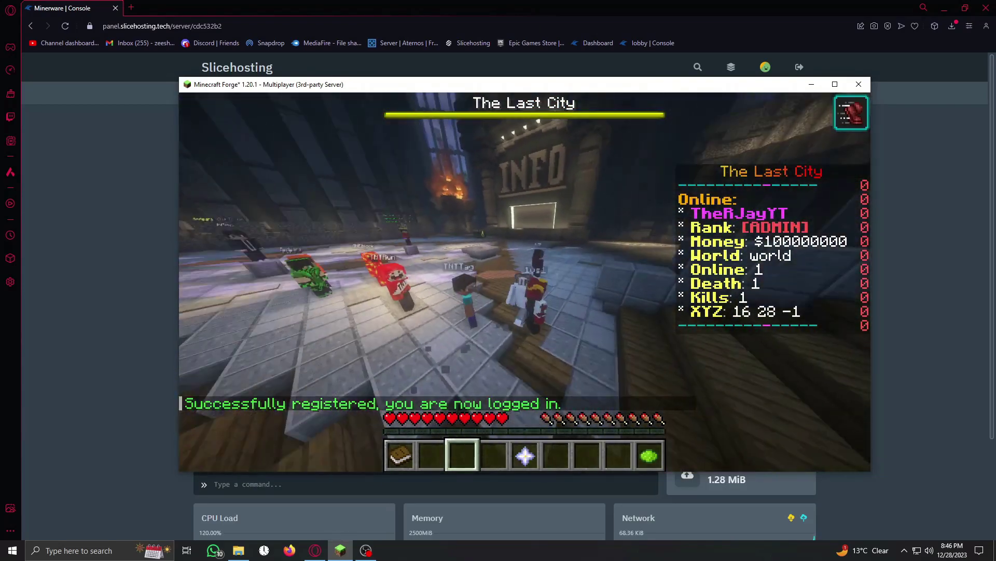
key("w")
key("w")
key("w")
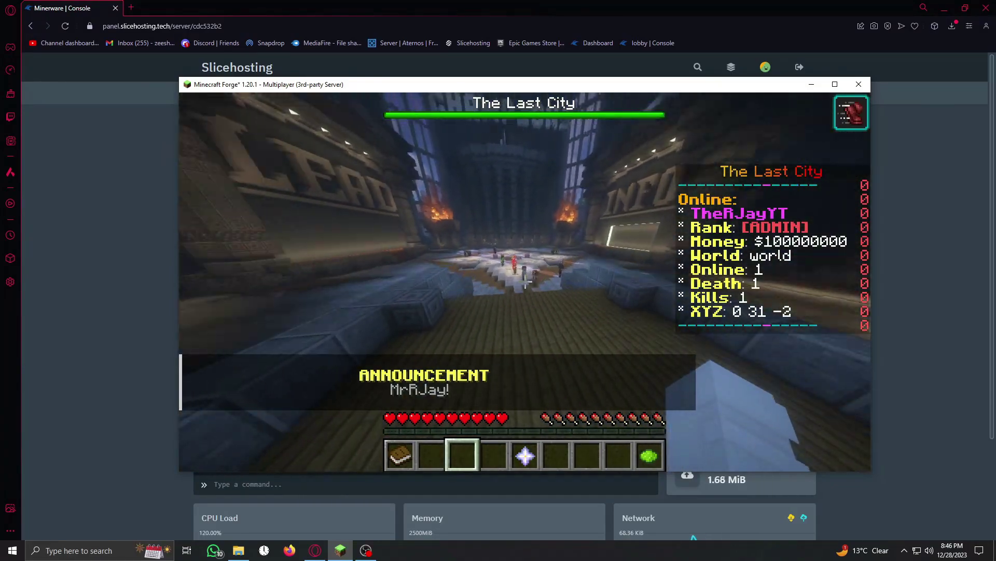
key("w")
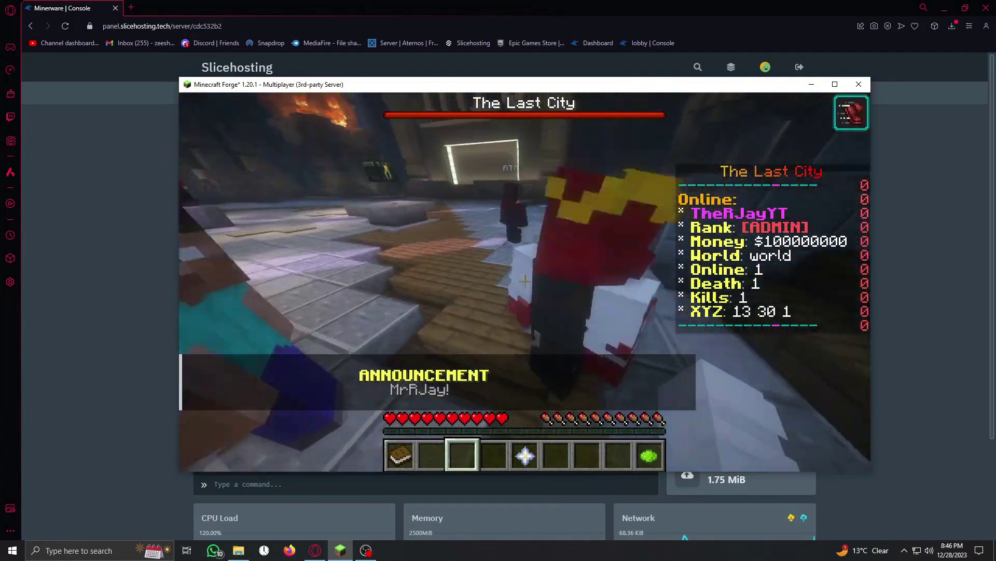
right_click(525, 281)
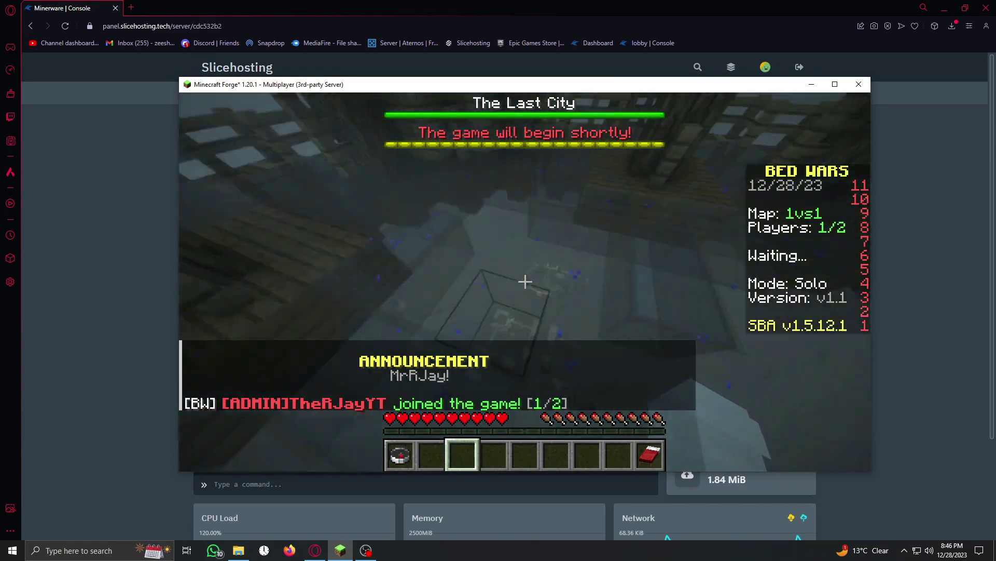
Leave the Bed Wars waiting game and walk around the survival world.
key("w")
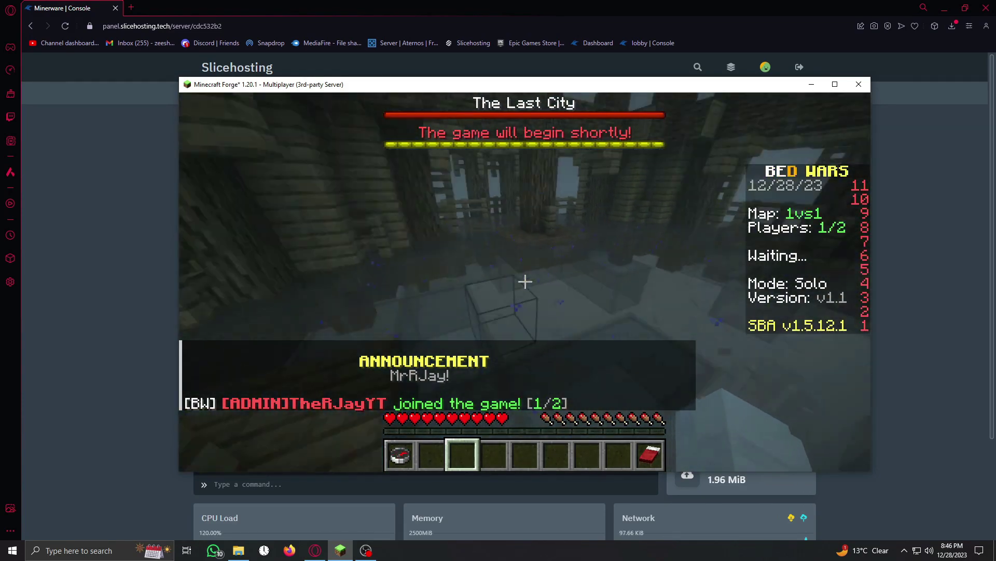
key("9")
right_click(526, 282)
key("w")
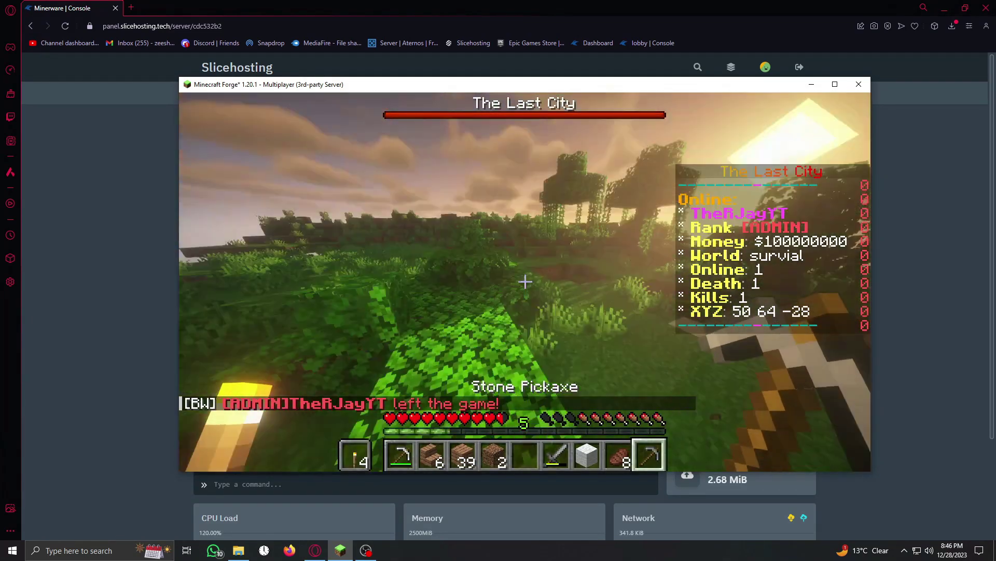
key("w")
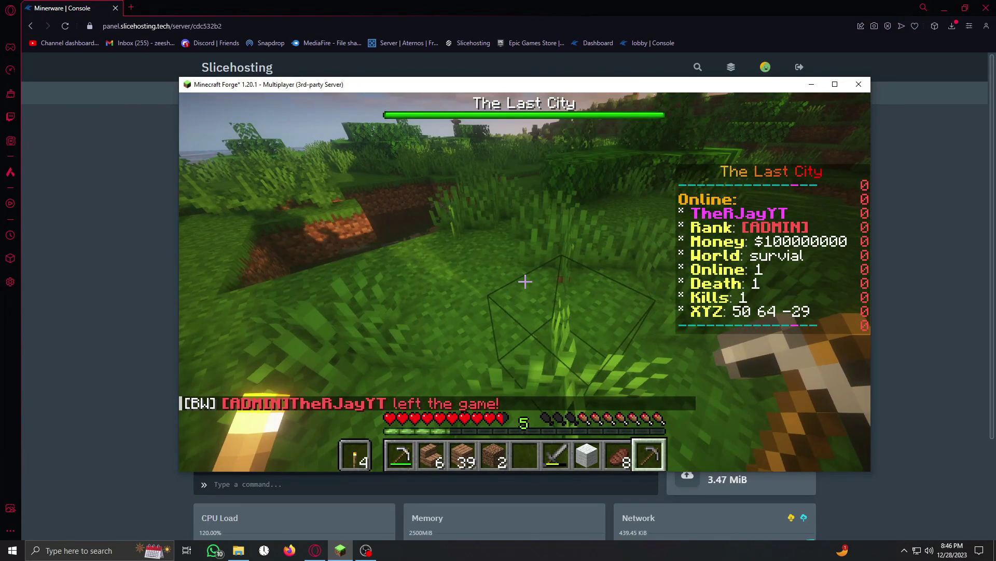
key("w")
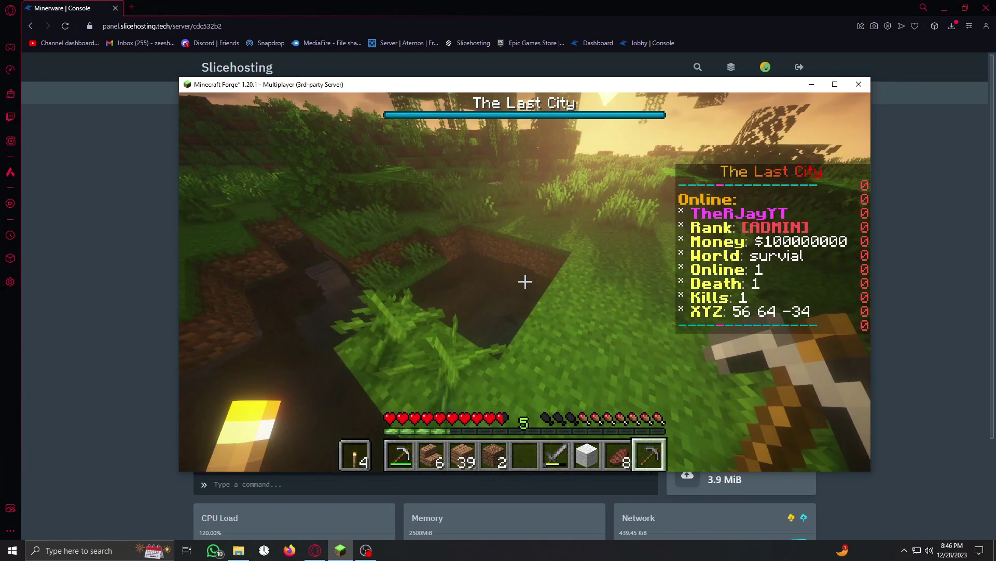
Return to the lobby with the /lobby command.
key("slash")
type("lobby")
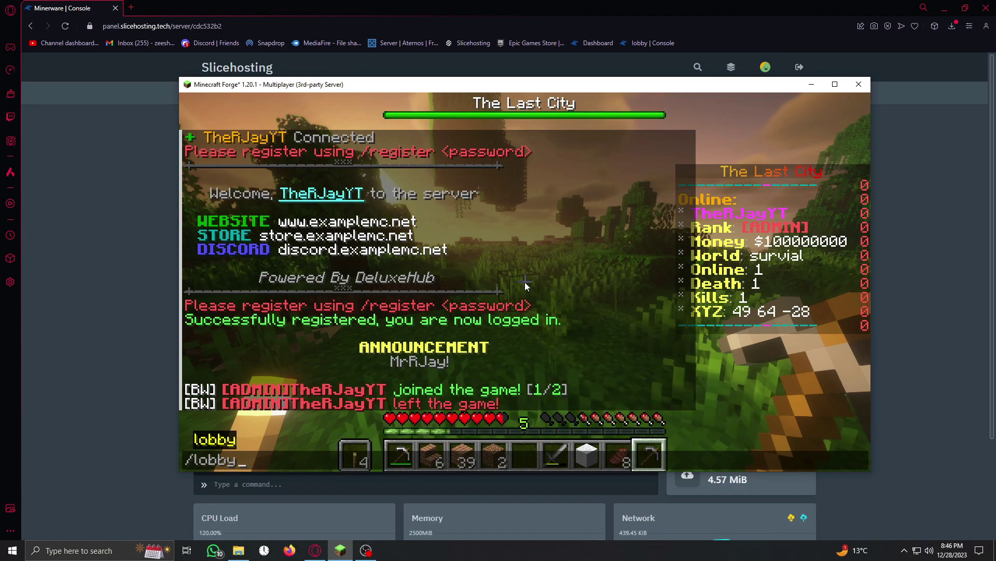
key("Return")
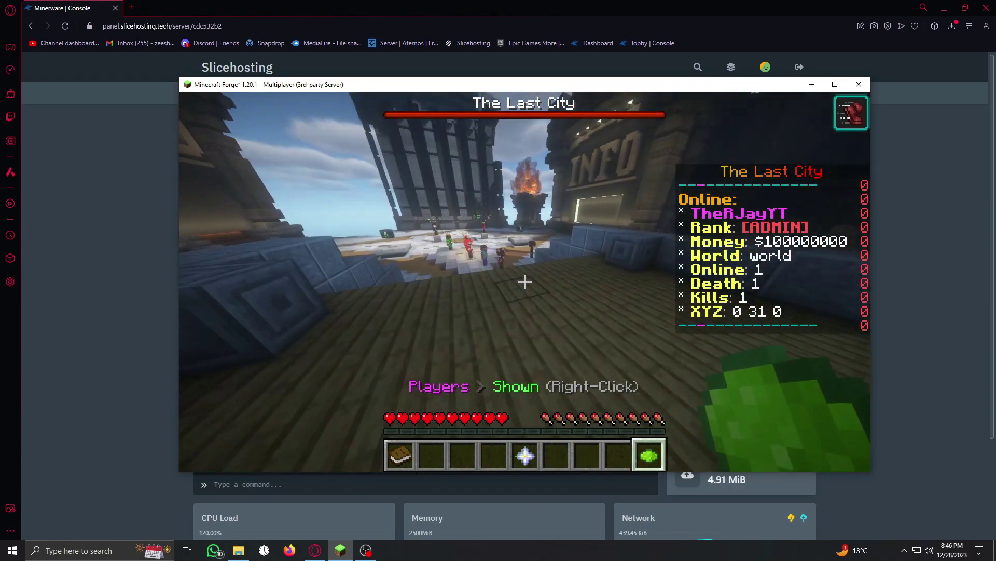
key("3")
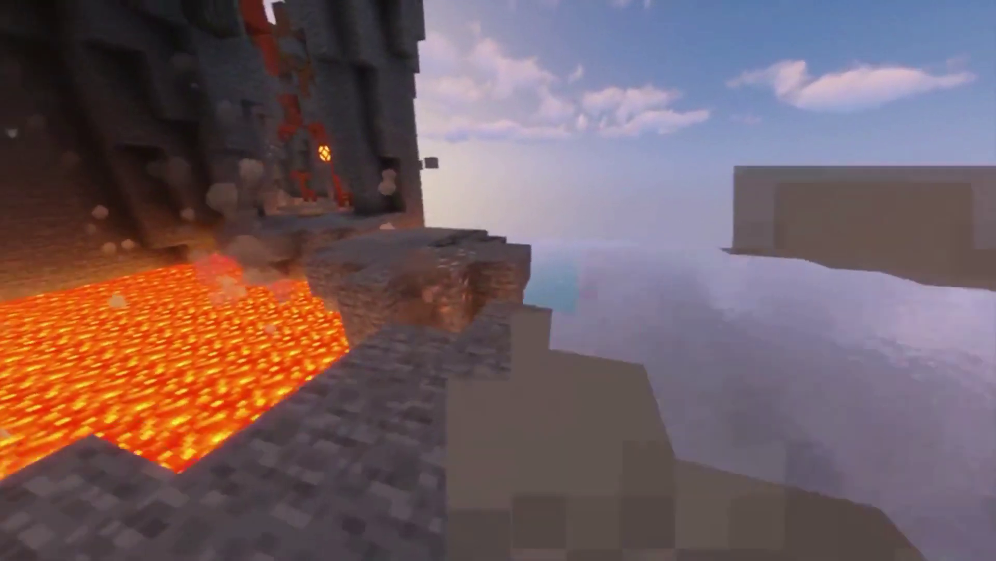